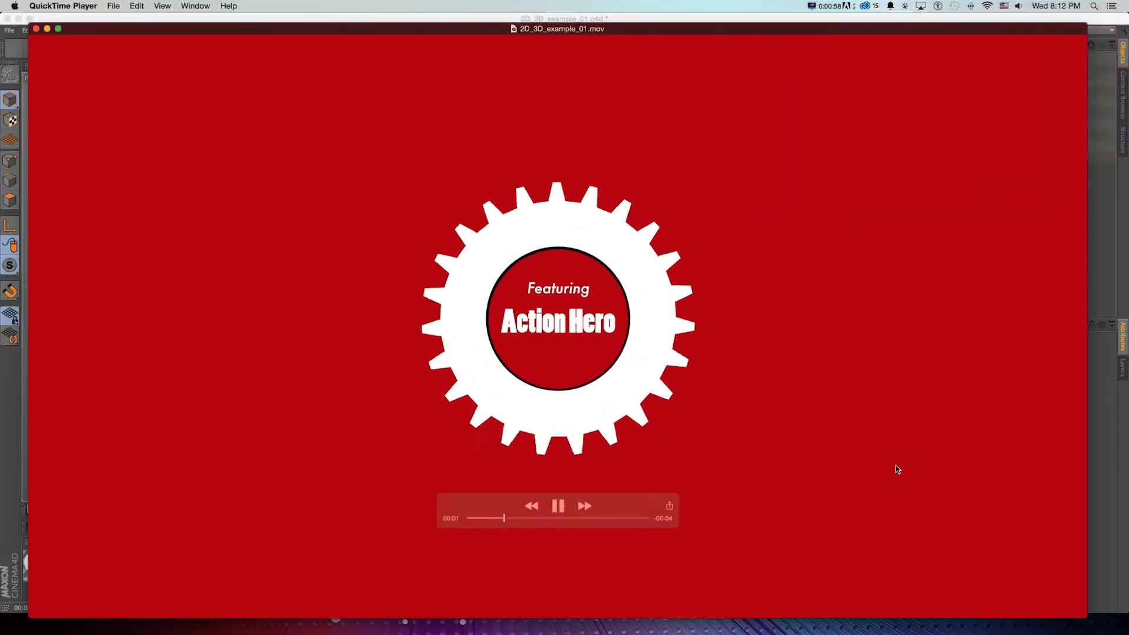
- Switch to Cinema 4D and preview the gear animation in 2D_3D_example_01.c4d, rendering the view at several frames
key("space")
key("super+Tab")
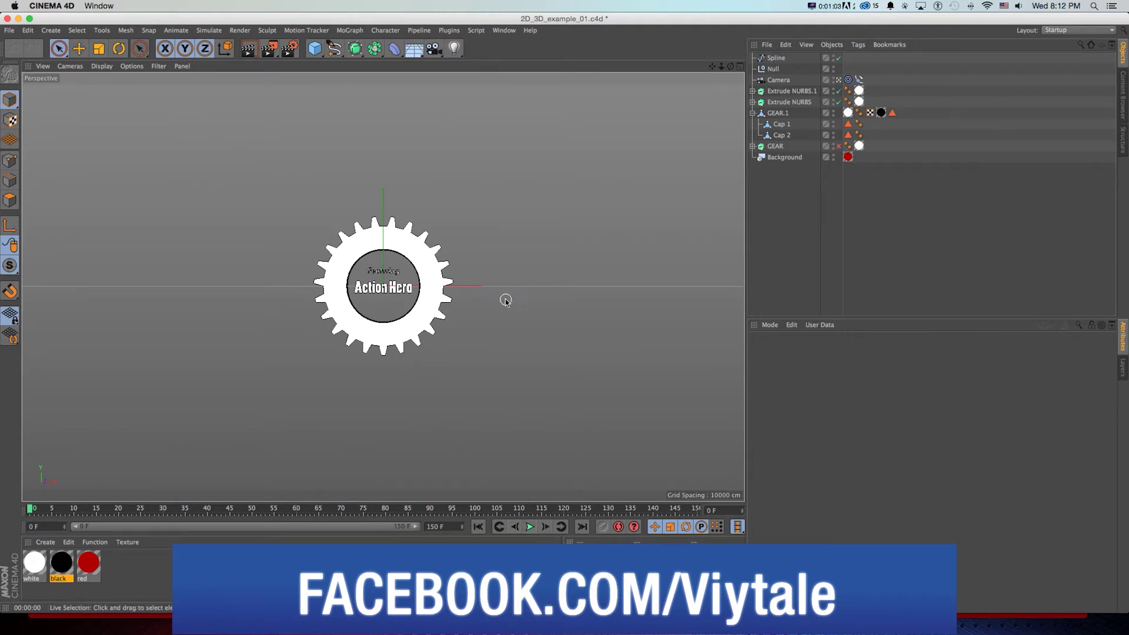
key("super+r")
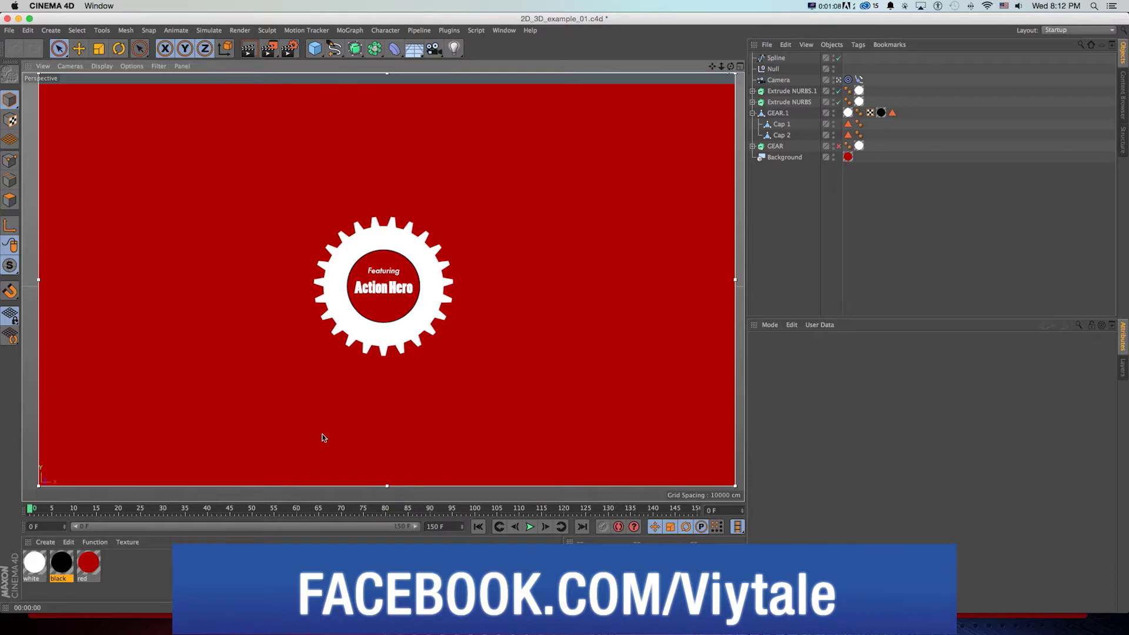
left_click(528, 527)
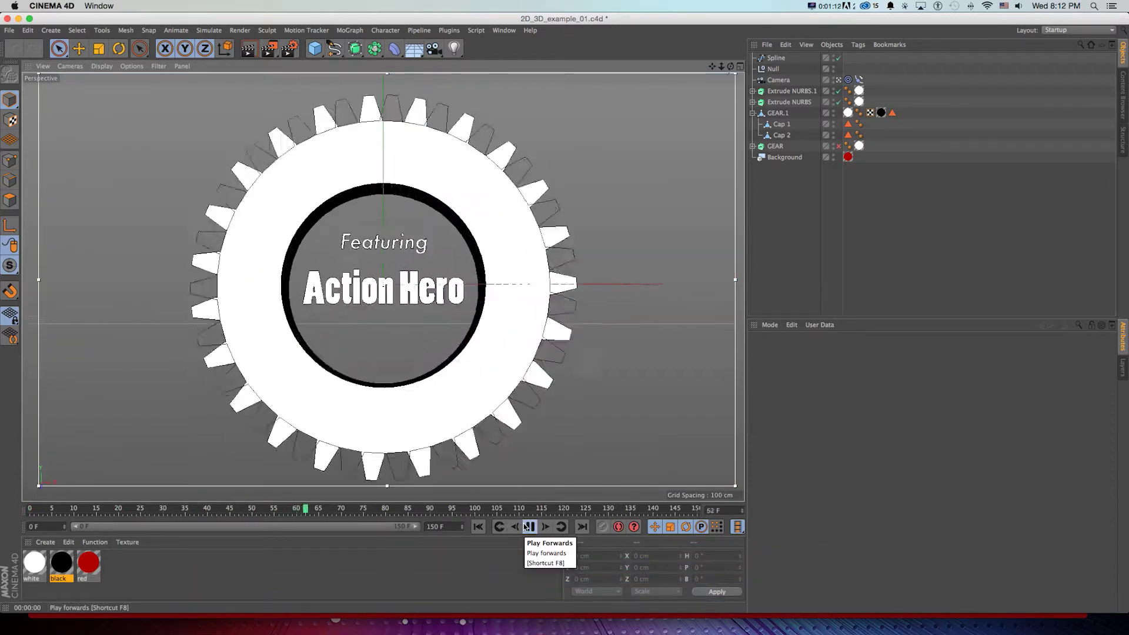
left_click(525, 527)
key("super+r")
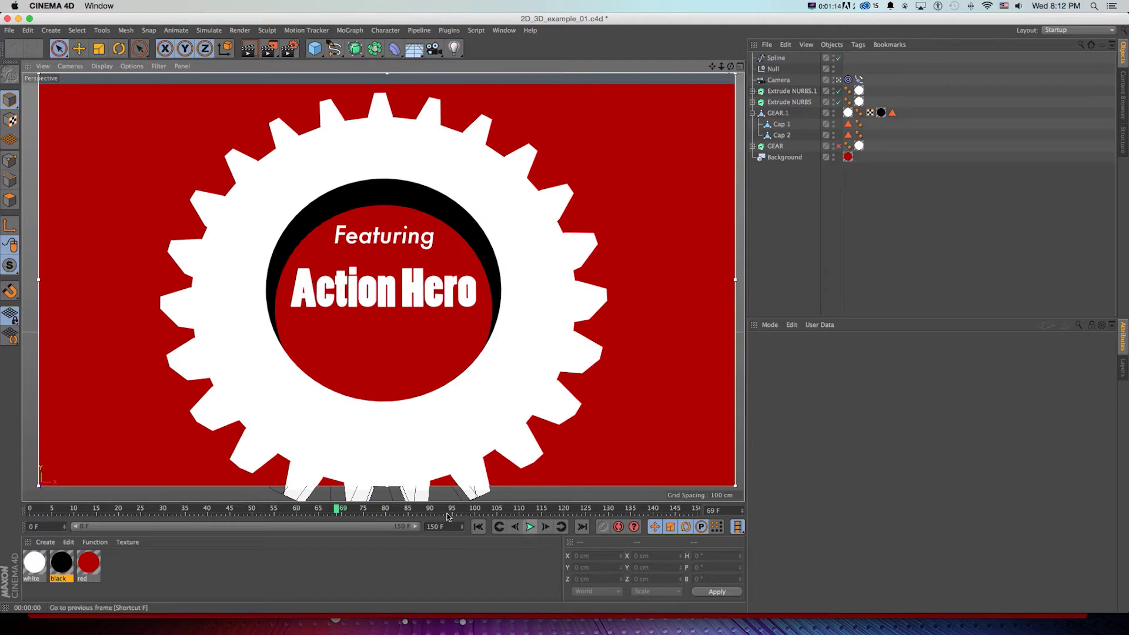
left_click_drag(338, 511, 558, 513)
key("super+r")
key("super+r")
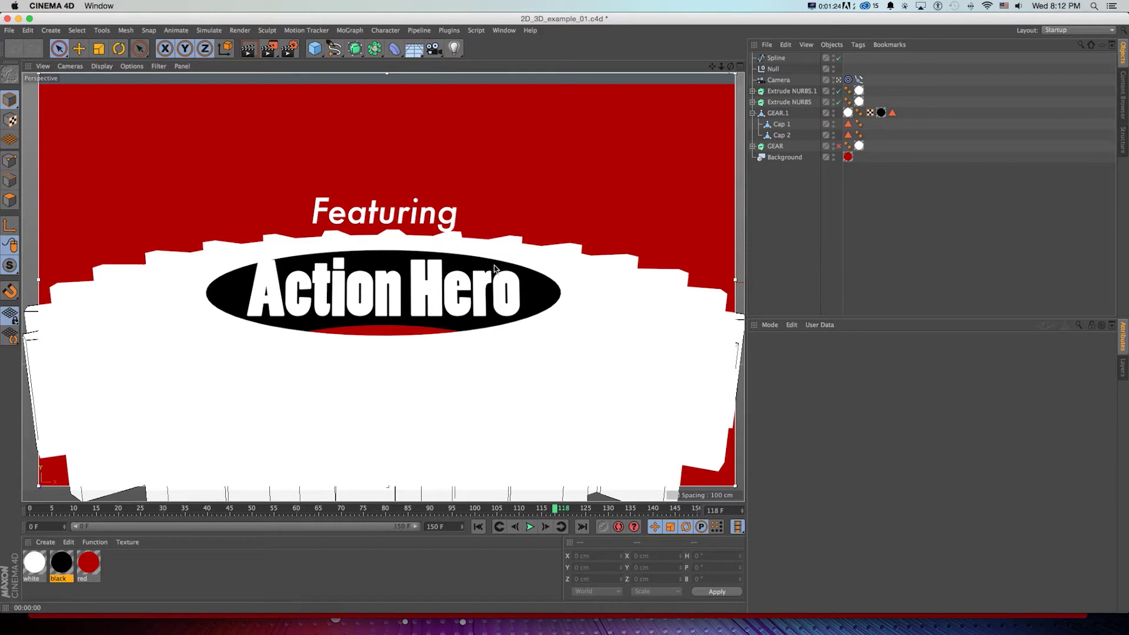
- Switch to the 2D_3D_example_02.c4d project and scrub and play through its gear and text animation
key("v")
mouse_move(493, 288)
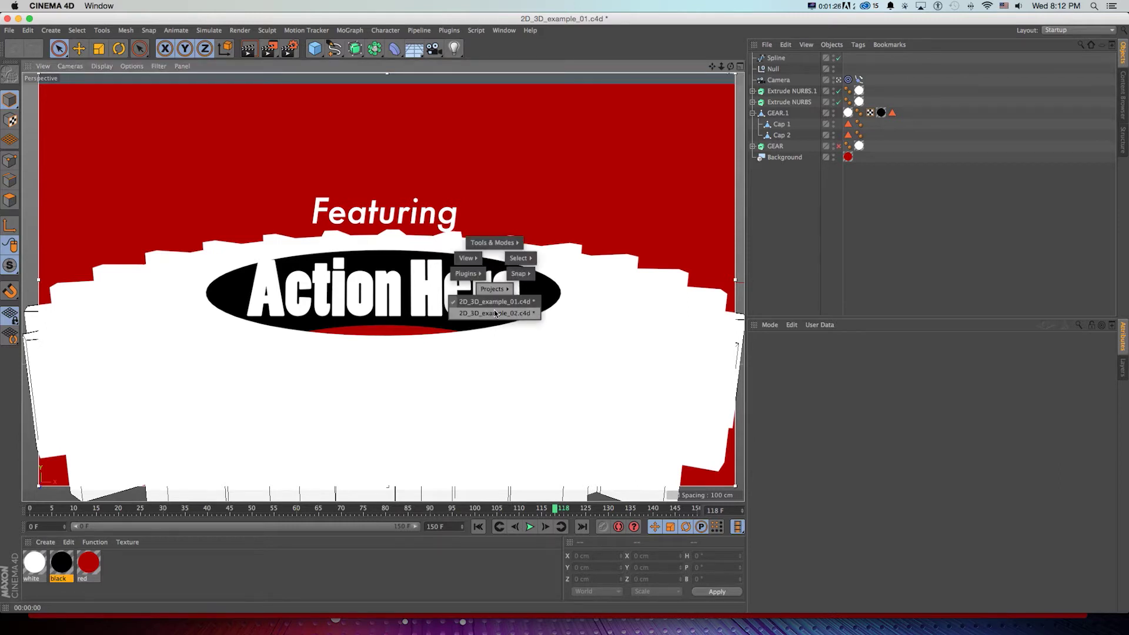
left_click(494, 313)
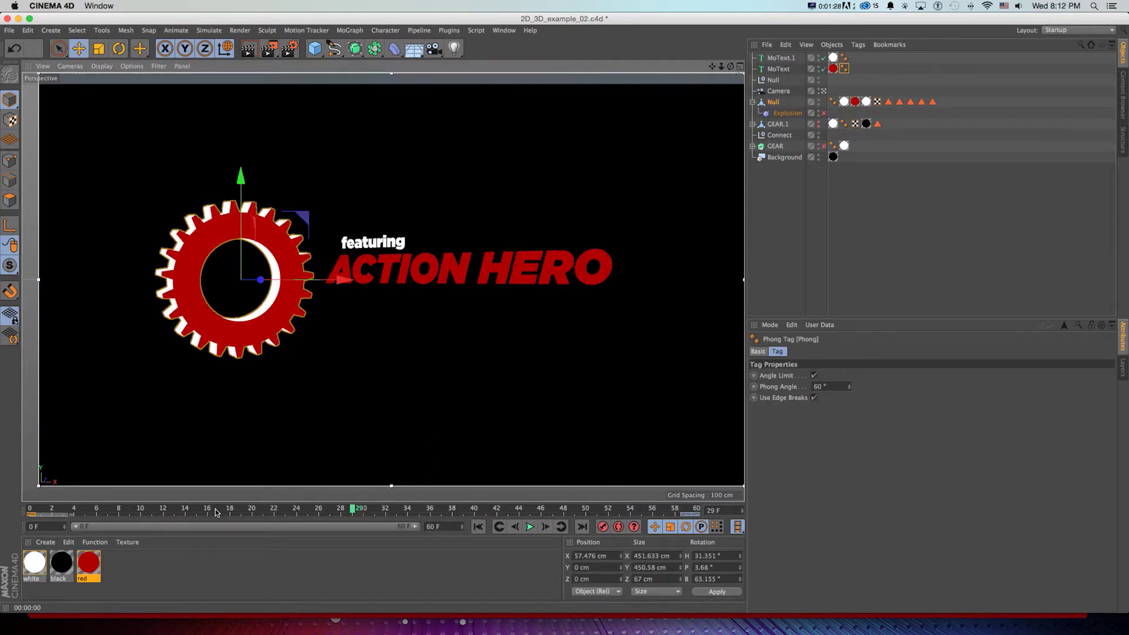
left_click_drag(355, 512, 398, 509)
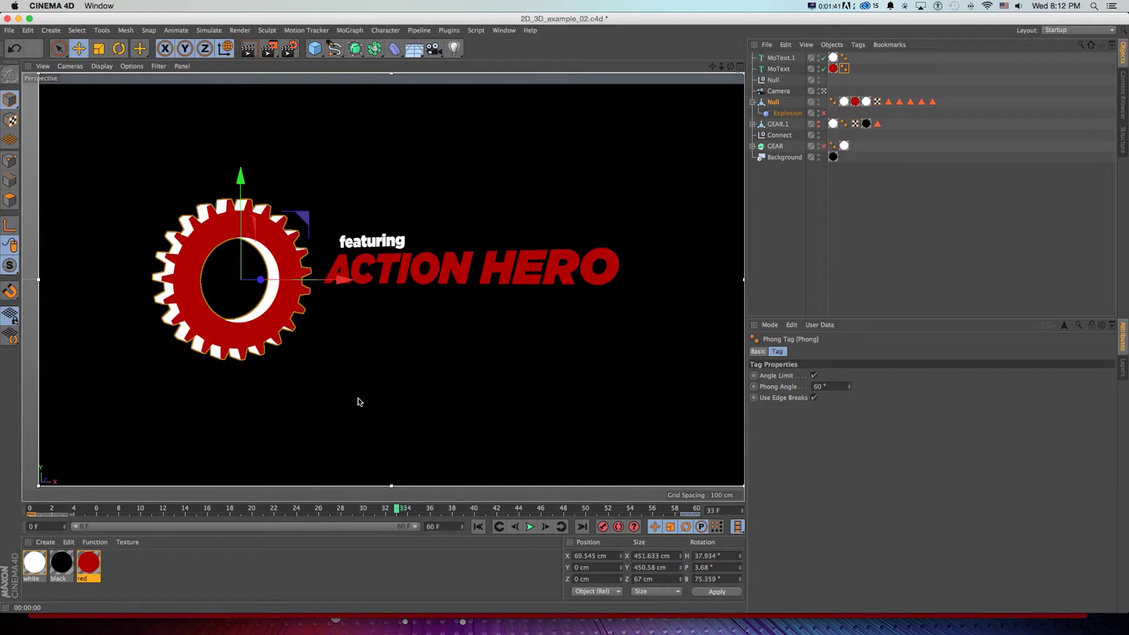
left_click_drag(397, 510, 610, 509)
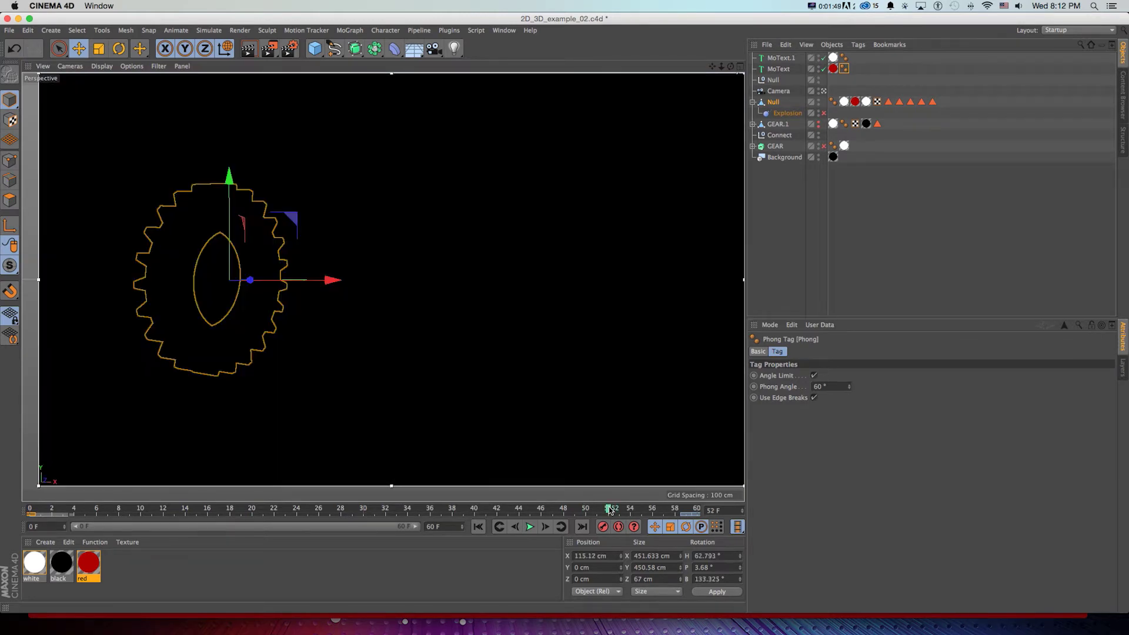
left_click(529, 527)
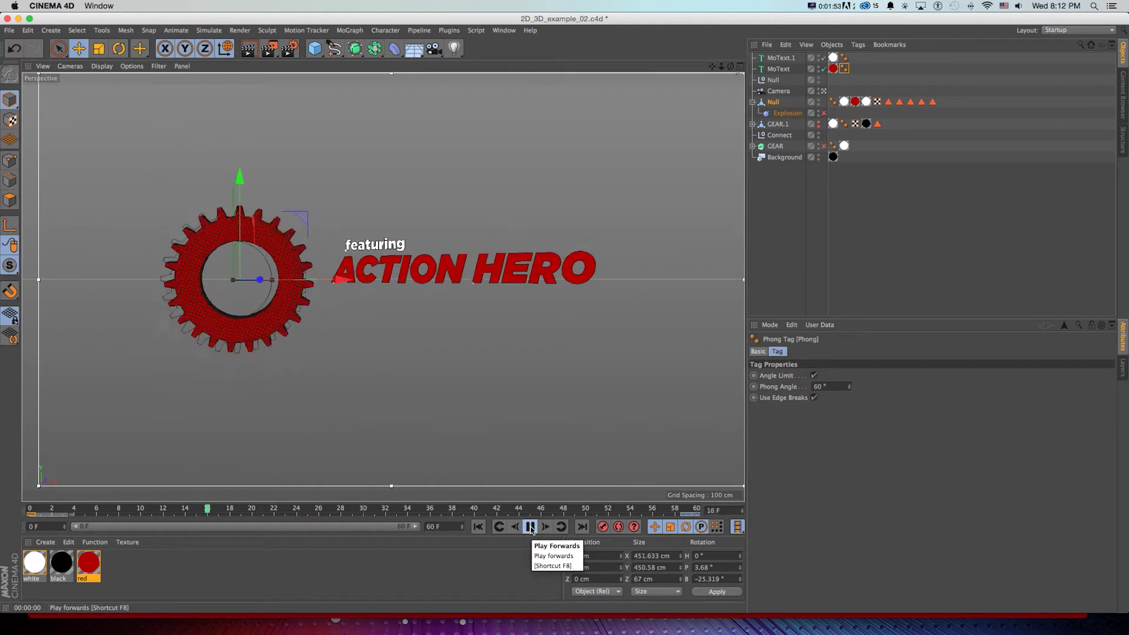
left_click(530, 526)
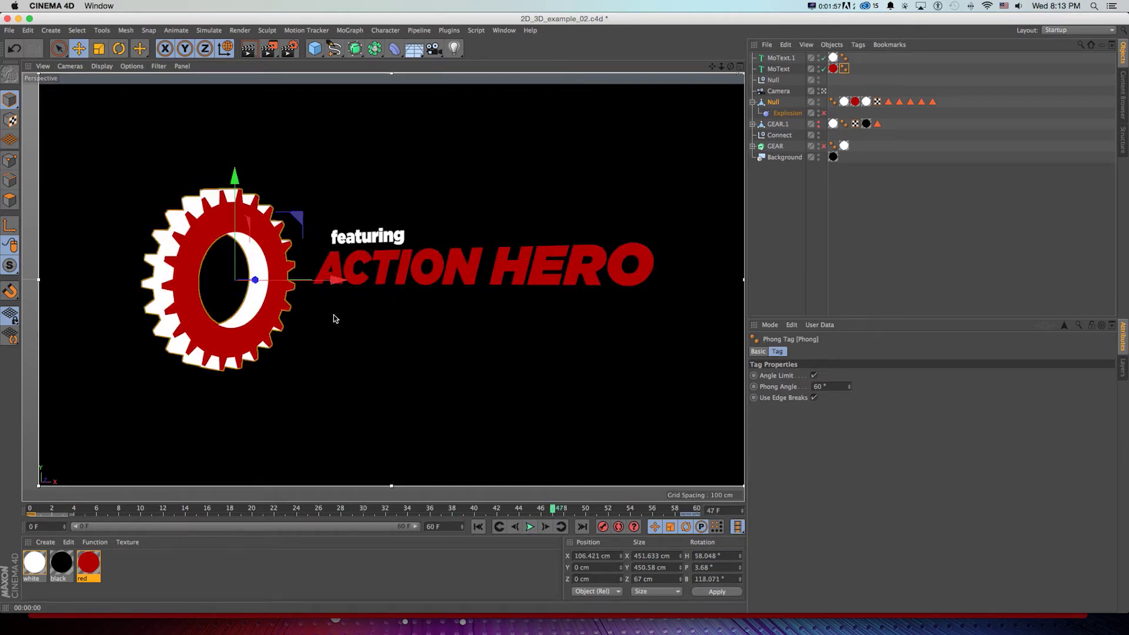
- Create a new project and add a Cogwheel spline
key("super+n")
left_click(159, 67)
left_click(176, 228)
left_click_drag(294, 244, 385, 223, "alt")
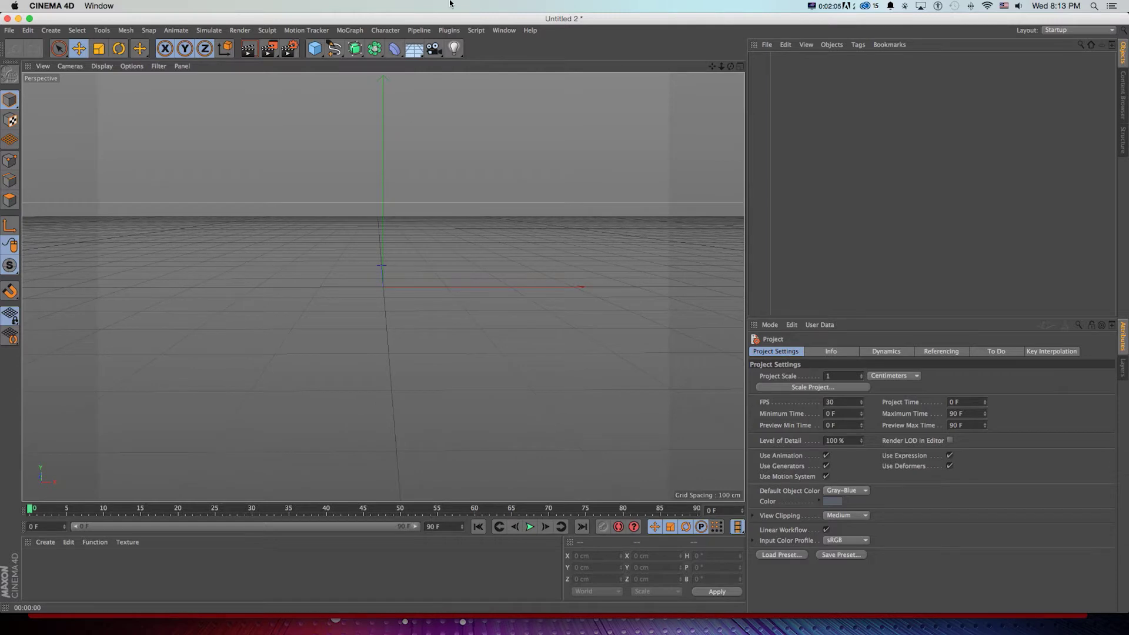
left_click(334, 48)
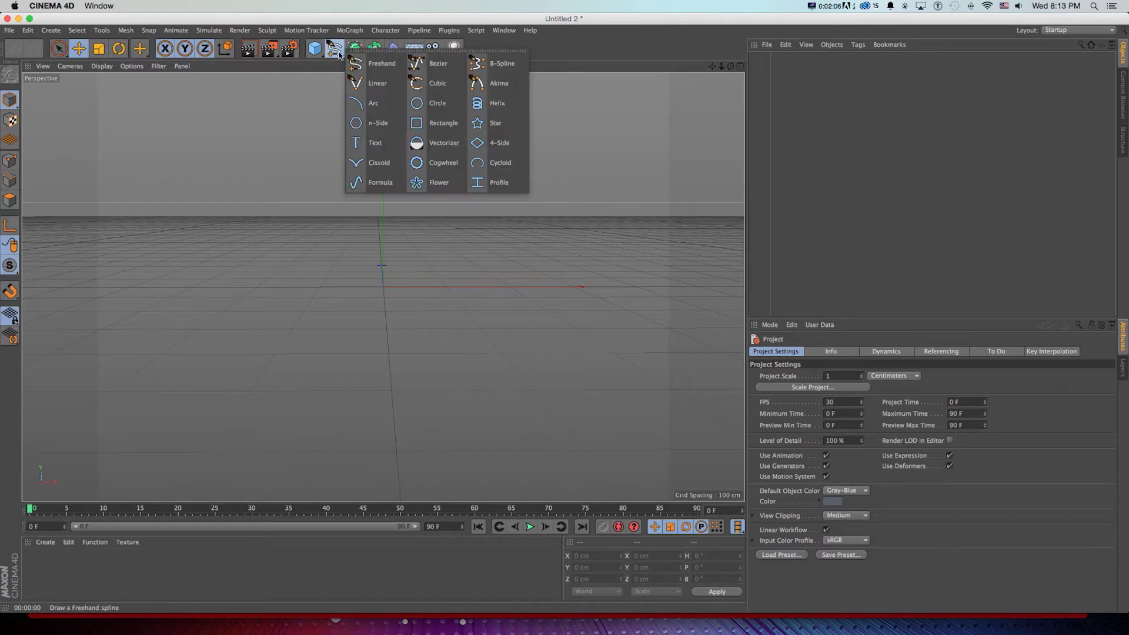
left_click(444, 163)
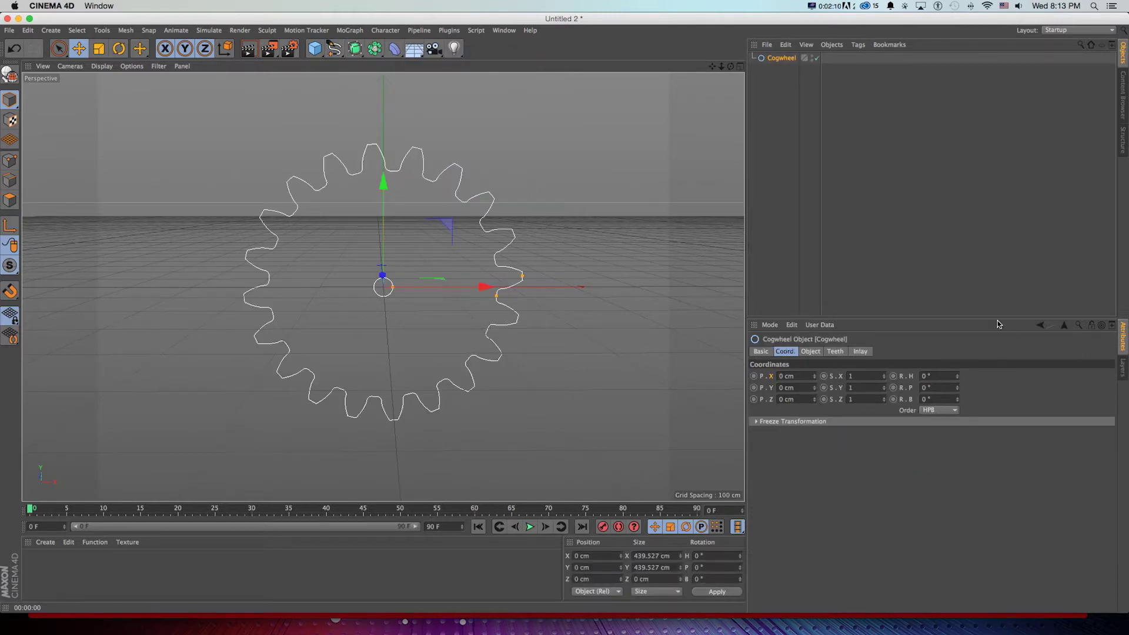
- Set the cogwheel spline's number of teeth to 19 and its root radius to 181 cm
left_click(811, 351)
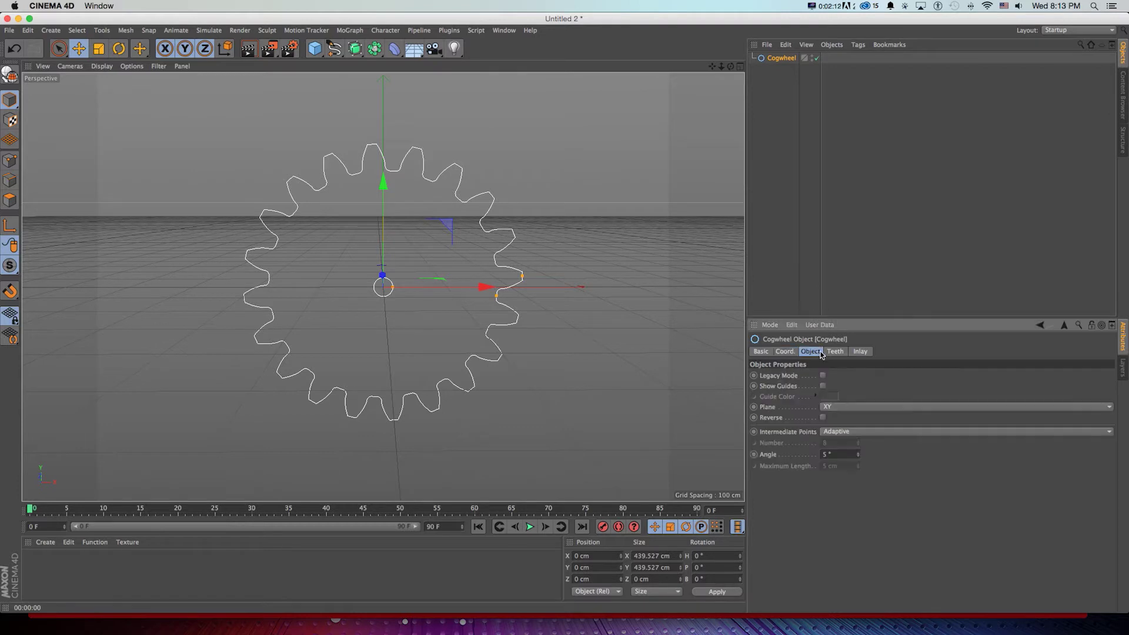
left_click(828, 352)
mouse_move(854, 392)
left_mouse_down()
mouse_move(854, 382)
mouse_move(856, 397)
left_mouse_up()
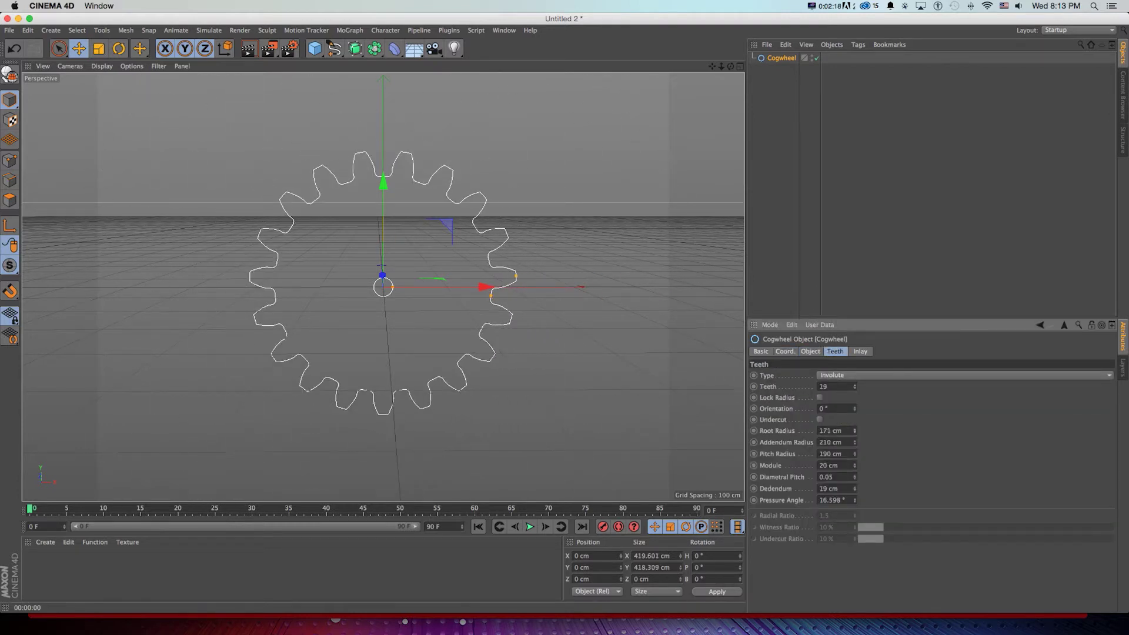
- Try the Flat and Ratchet tooth types on the cogwheel and return it to Involute
left_click(852, 375)
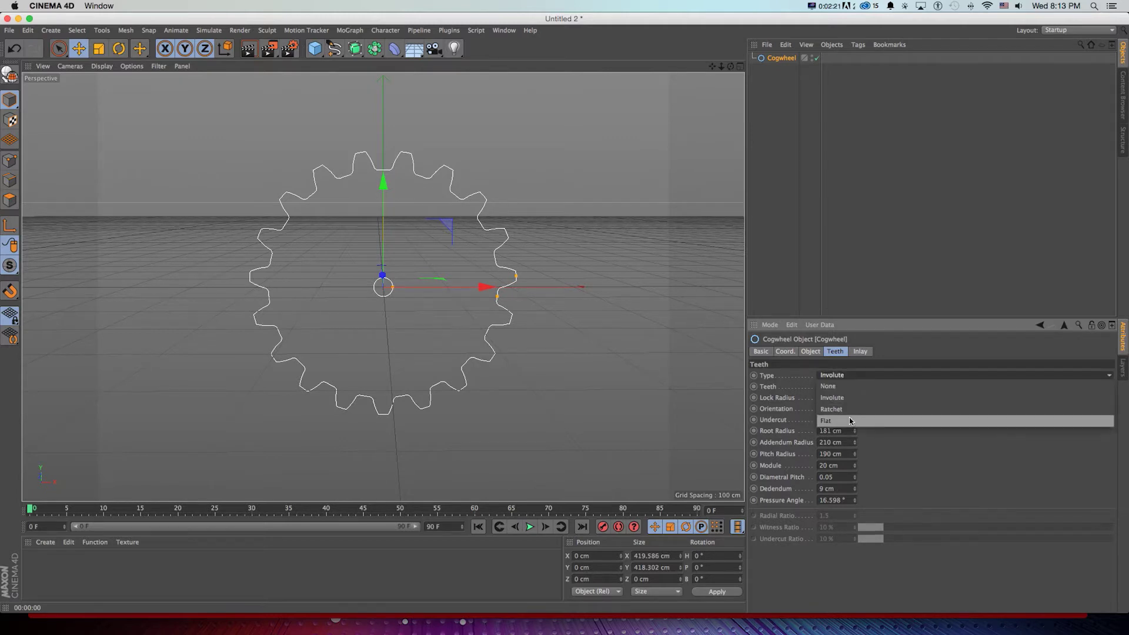
left_click(849, 418)
left_click(848, 376)
left_click(847, 396)
left_click(845, 376)
left_click(846, 409)
left_click(844, 375)
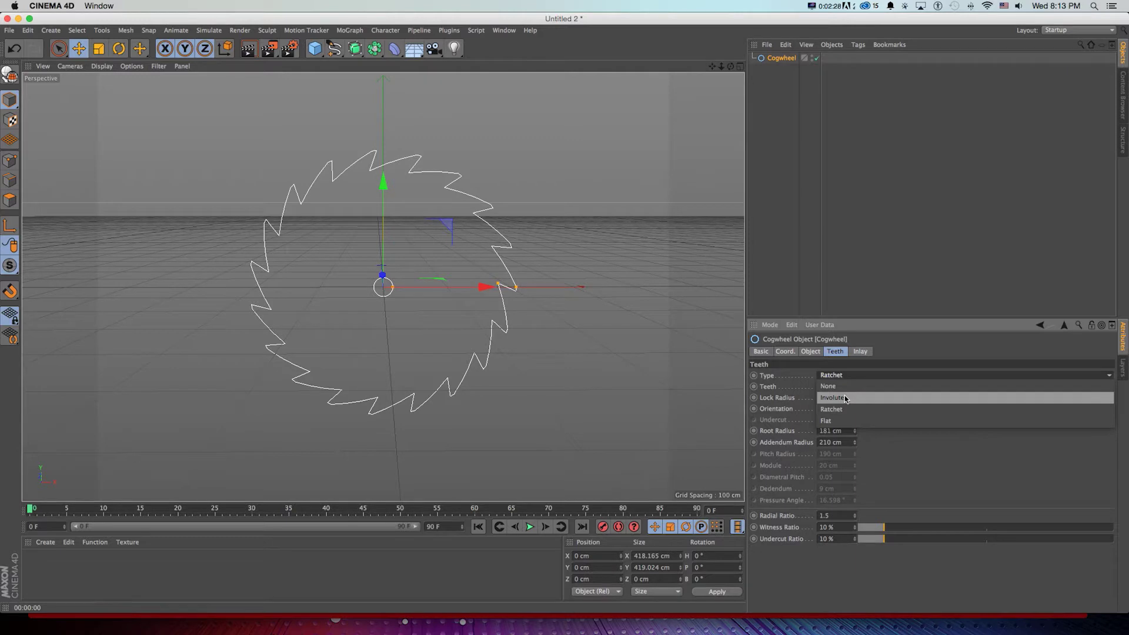
left_click(844, 397)
left_click(845, 376)
left_click(844, 399)
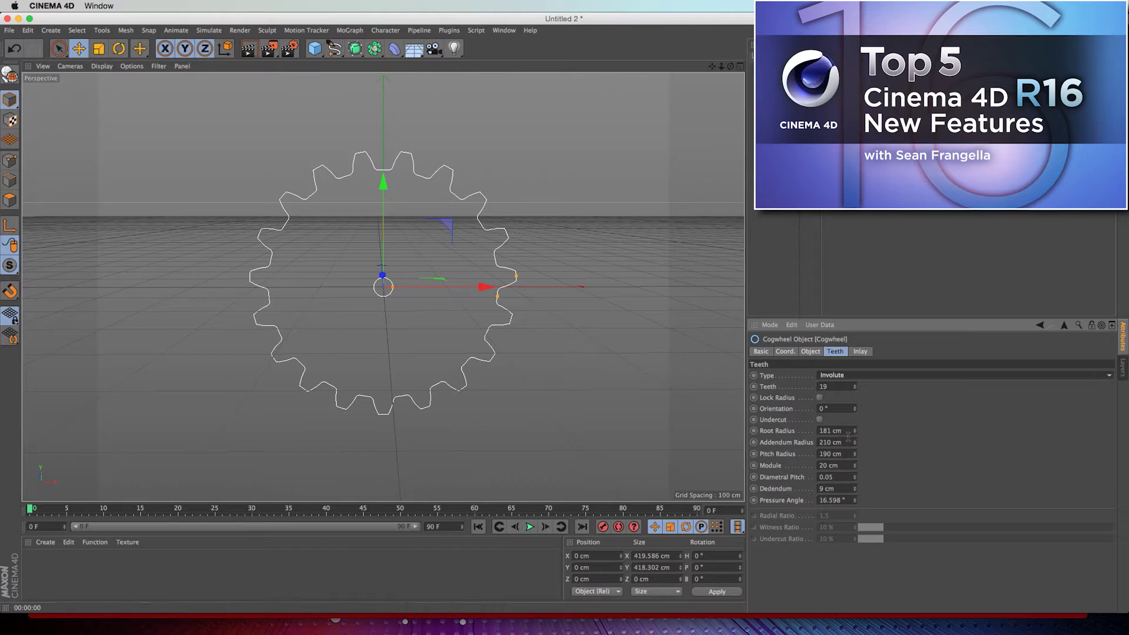
- Set the cogwheel's root radius to about 175 cm, its addendum radius to 197.17 cm and its center hole radius to 120 cm
left_click_drag(584, 280, 584, 281, "alt")
left_click_drag(854, 443, 853, 454)
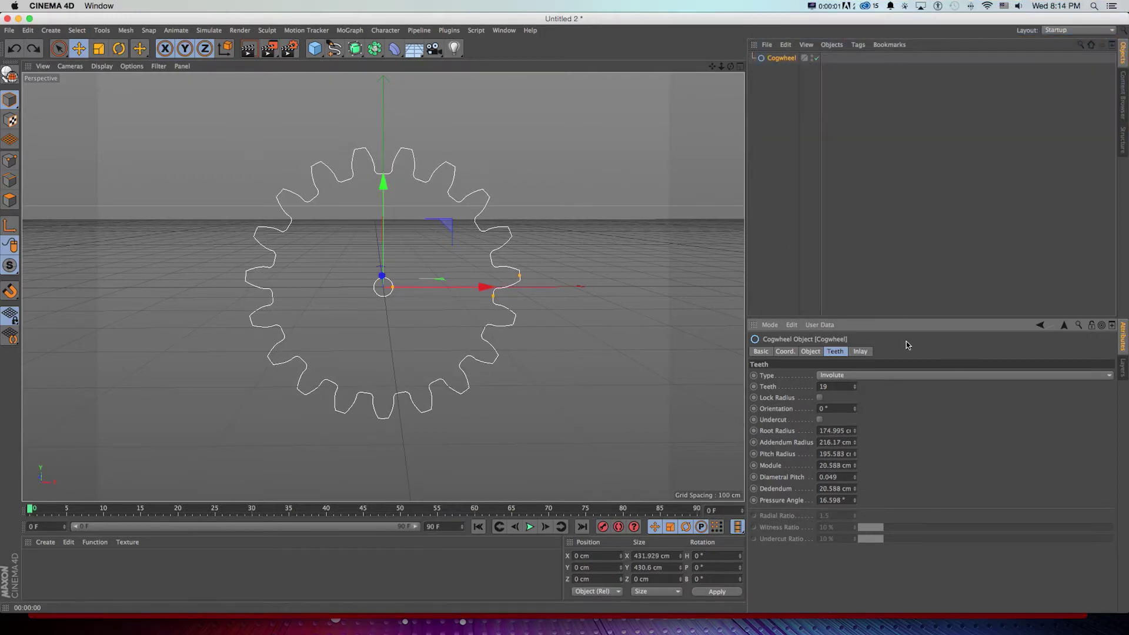
left_click(860, 351)
left_click_drag(855, 427, 855, 455)
left_click(836, 352)
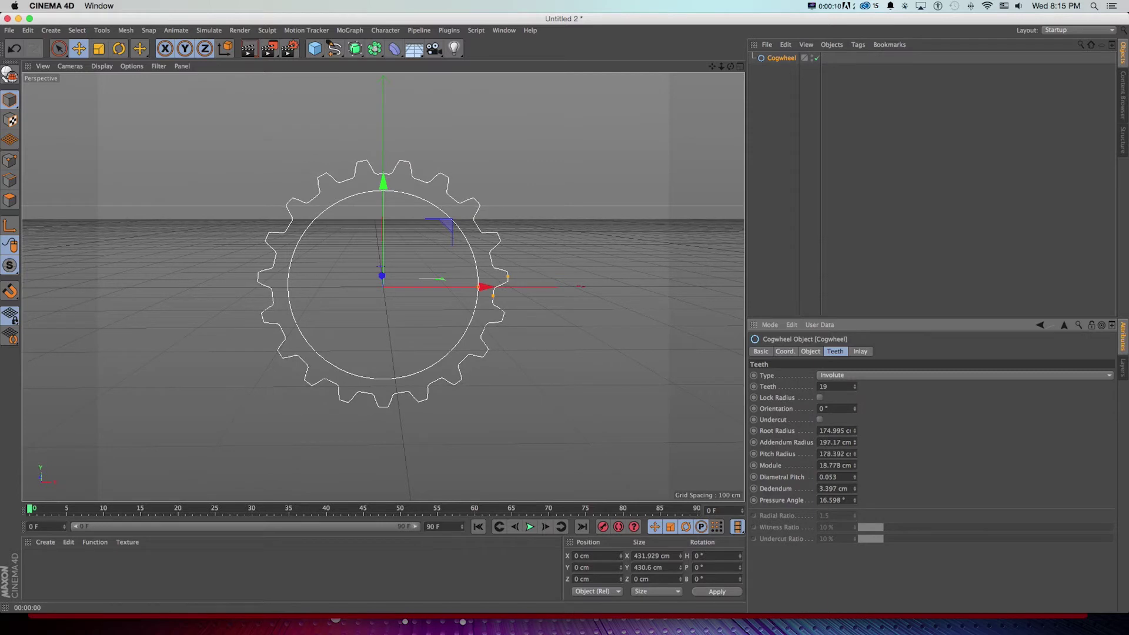
left_click(861, 352)
left_click_drag(855, 430, 855, 442)
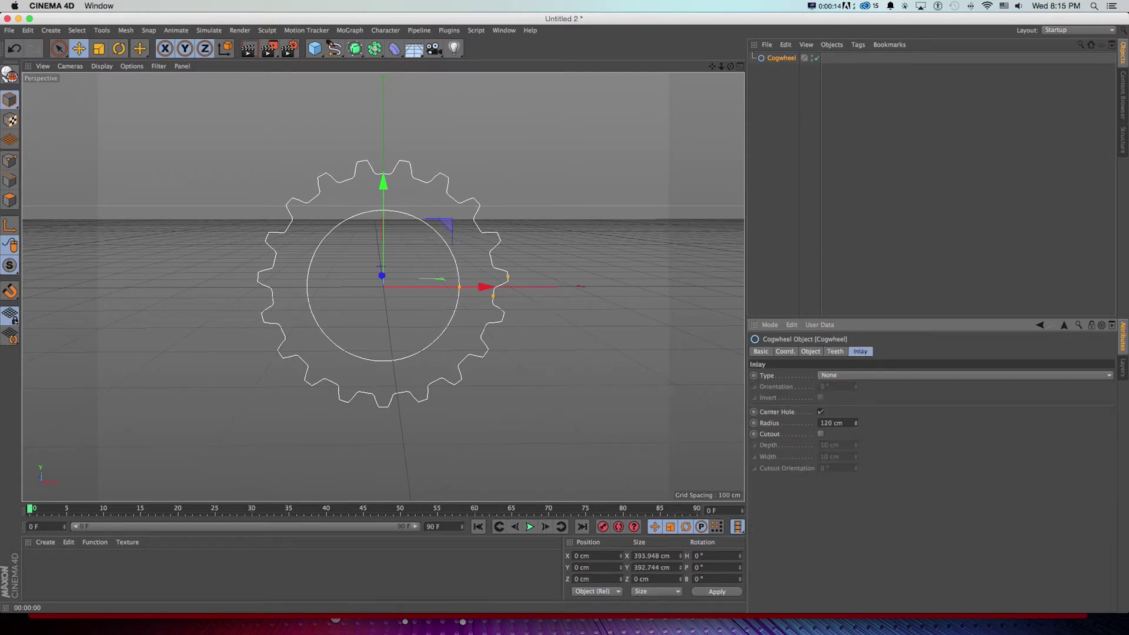
- Try Legacy Mode on the cogwheel spline and undo the change
left_click(832, 354)
left_click(816, 353)
left_click(823, 376)
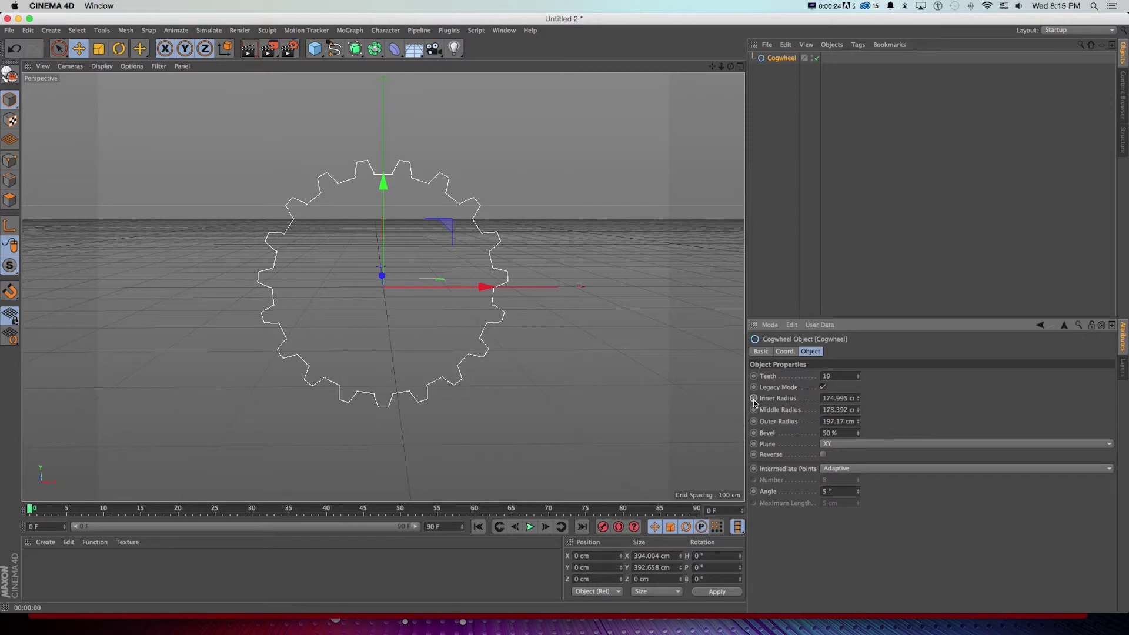
key("super+z")
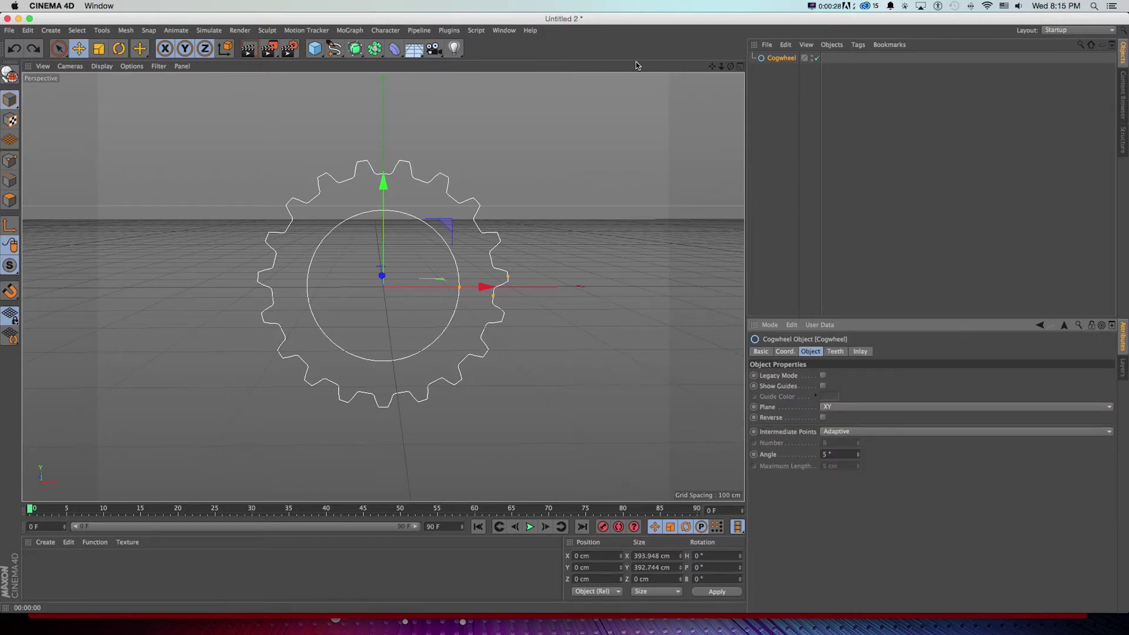
- Put the cogwheel spline in an Extrude object and set its Z movement to 100 cm
left_click(355, 51)
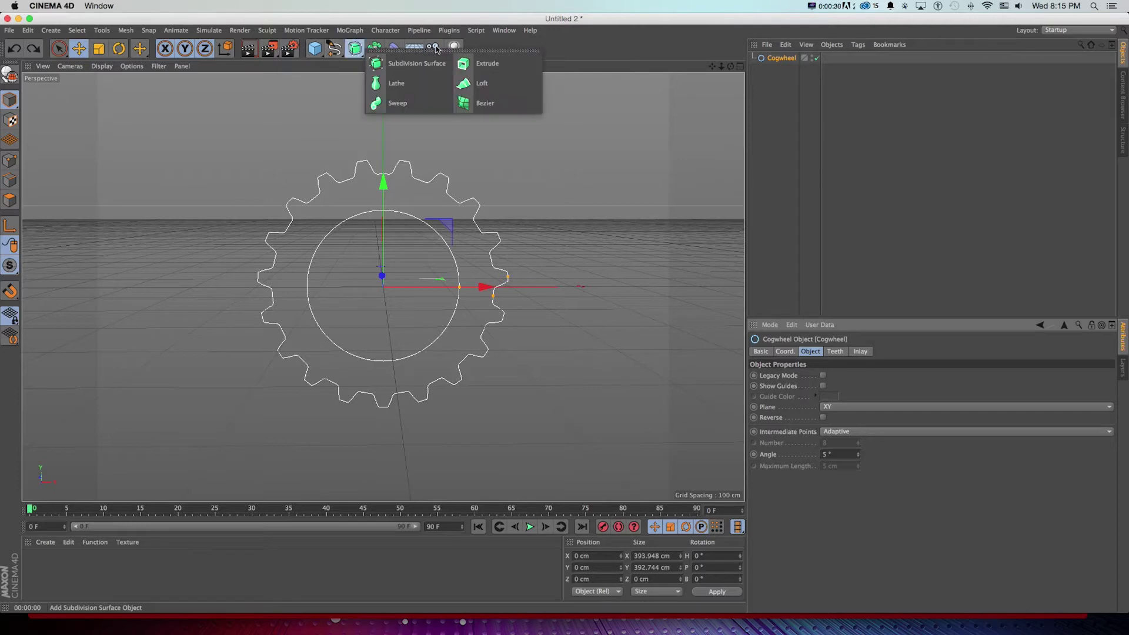
left_click(475, 66)
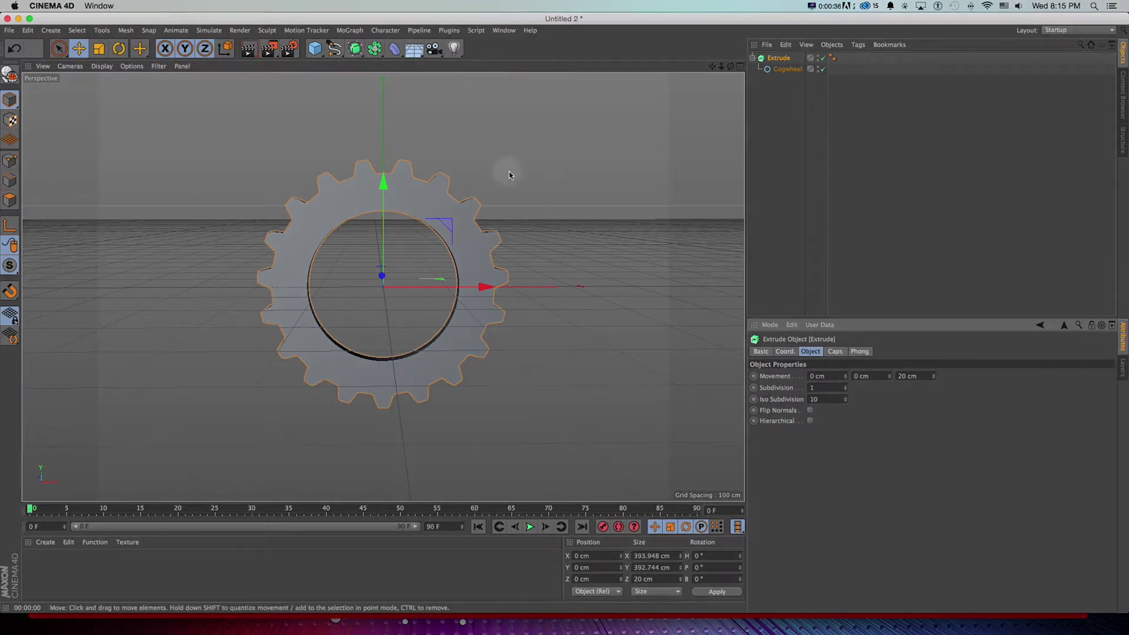
left_click_drag(504, 171, 554, 189, "alt")
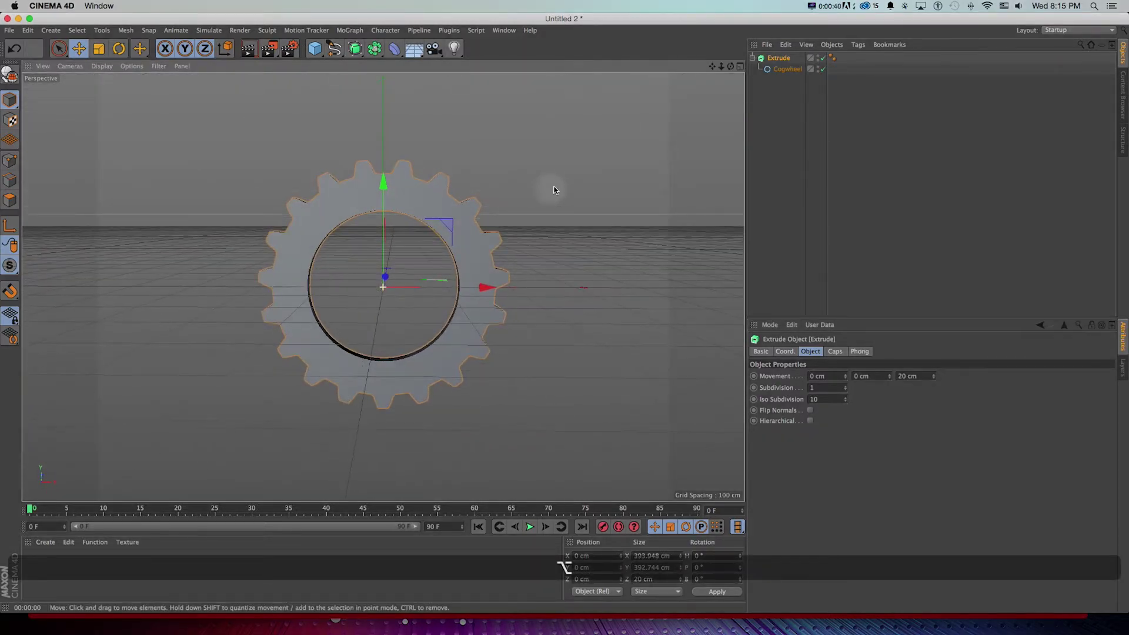
left_click_drag(933, 376, 933, 356)
double_click(909, 376)
type("100")
key("Return")
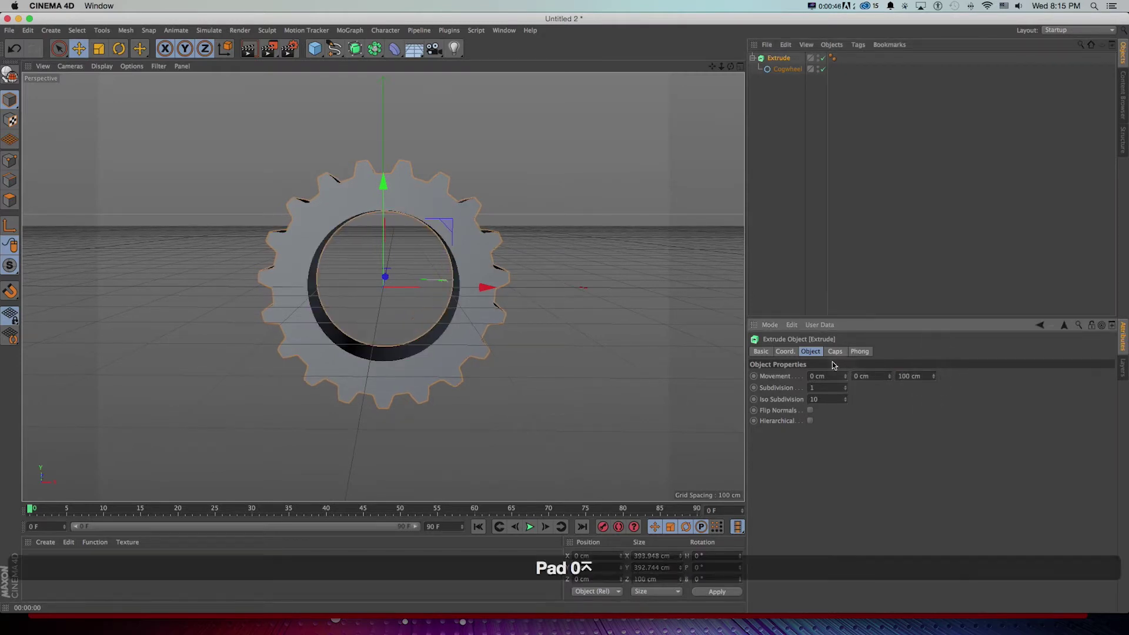
left_click_drag(435, 239, 412, 259, "alt")
key("super+shift+z")
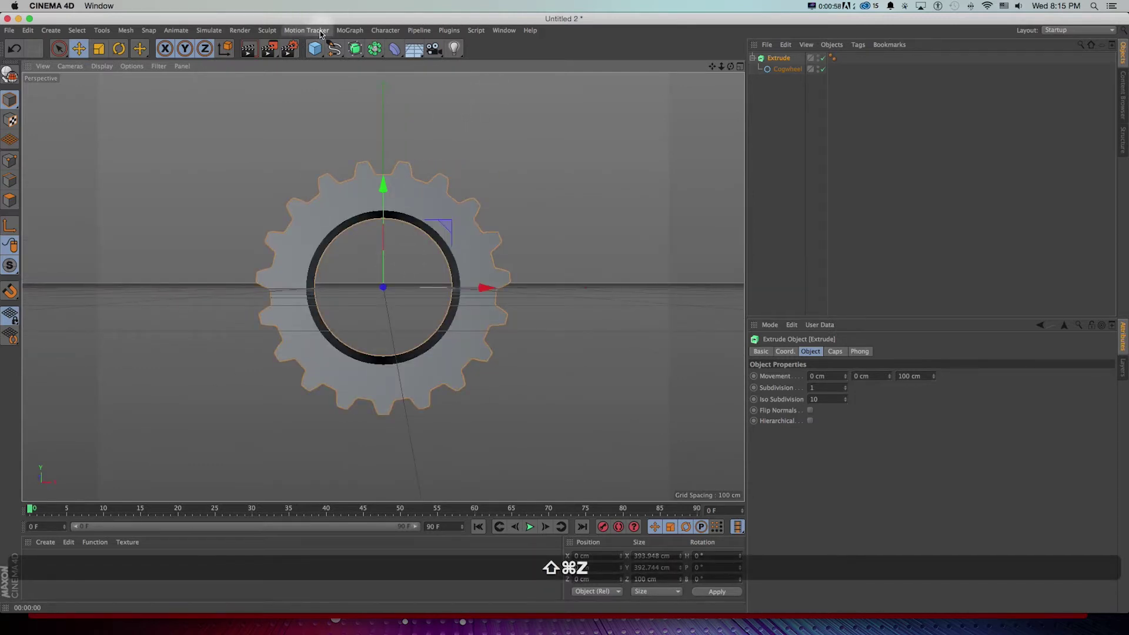
- Add a MoText object, move it to about X -164 cm over the gear, and undo its vertical shift
left_click(349, 30)
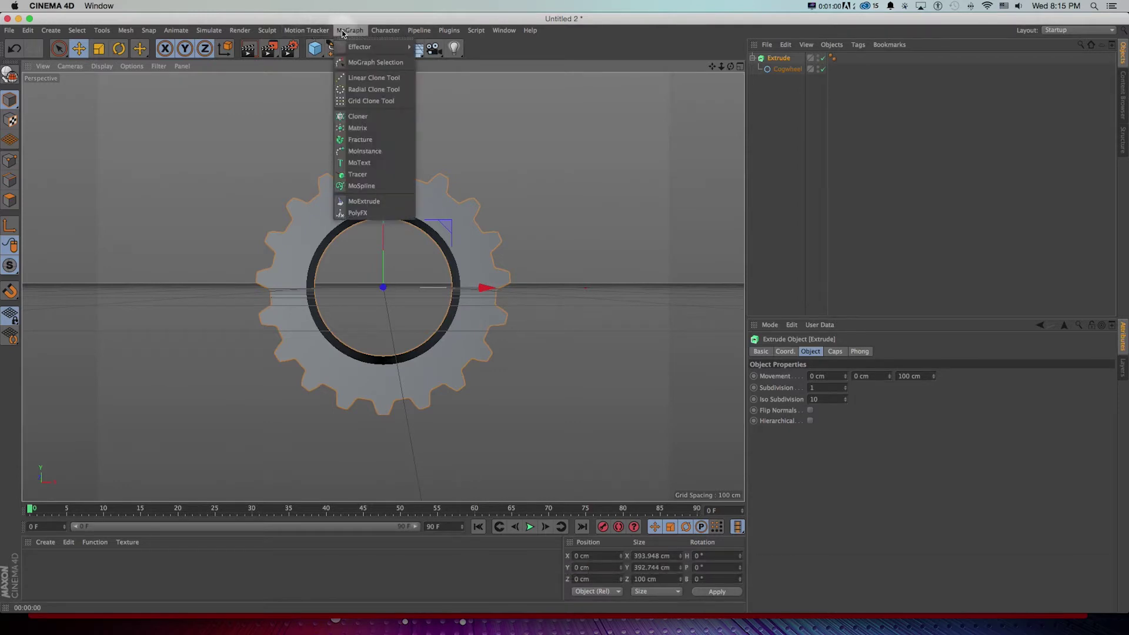
left_click(364, 165)
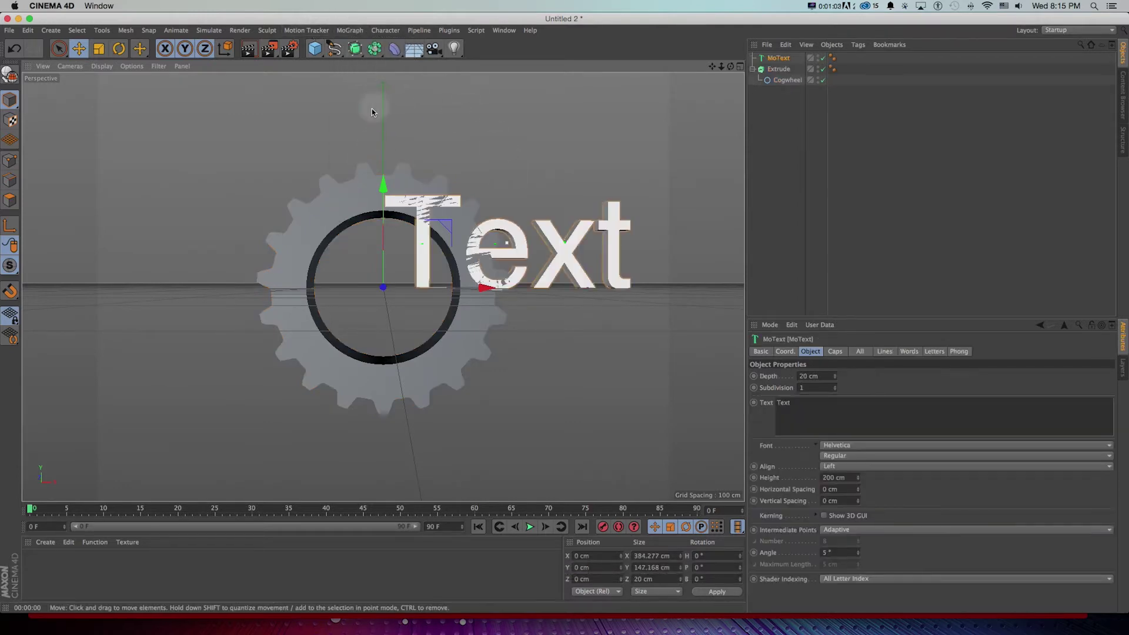
left_click(334, 49)
left_click_drag(470, 291, 280, 276)
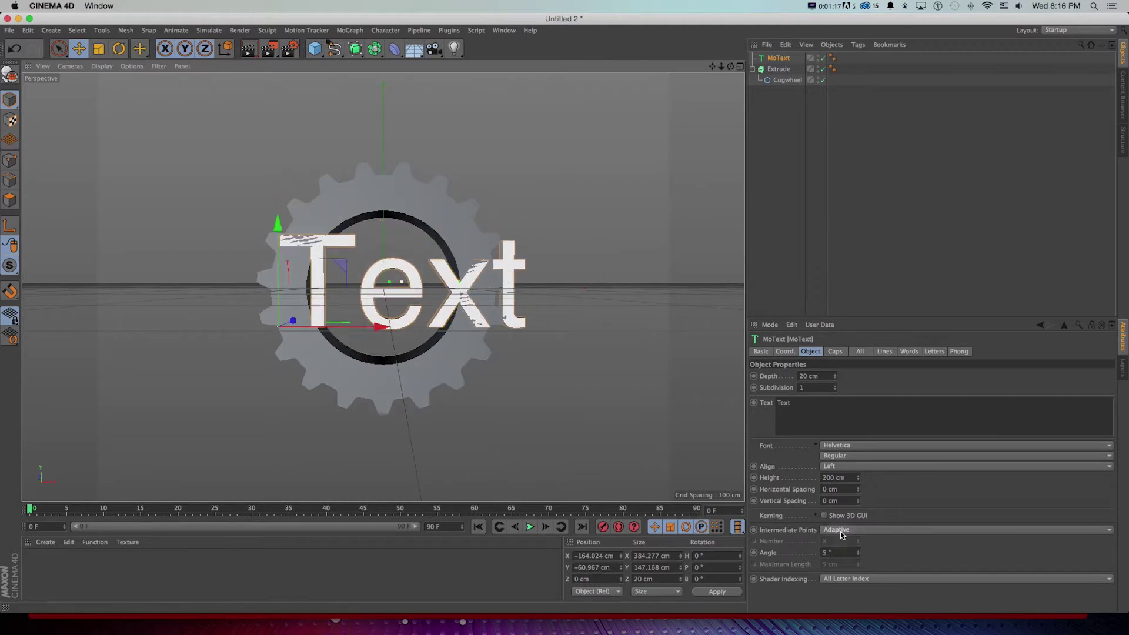
key("super+z")
- Set the MoText font to Franklin Gothic Condensed
left_click(867, 445)
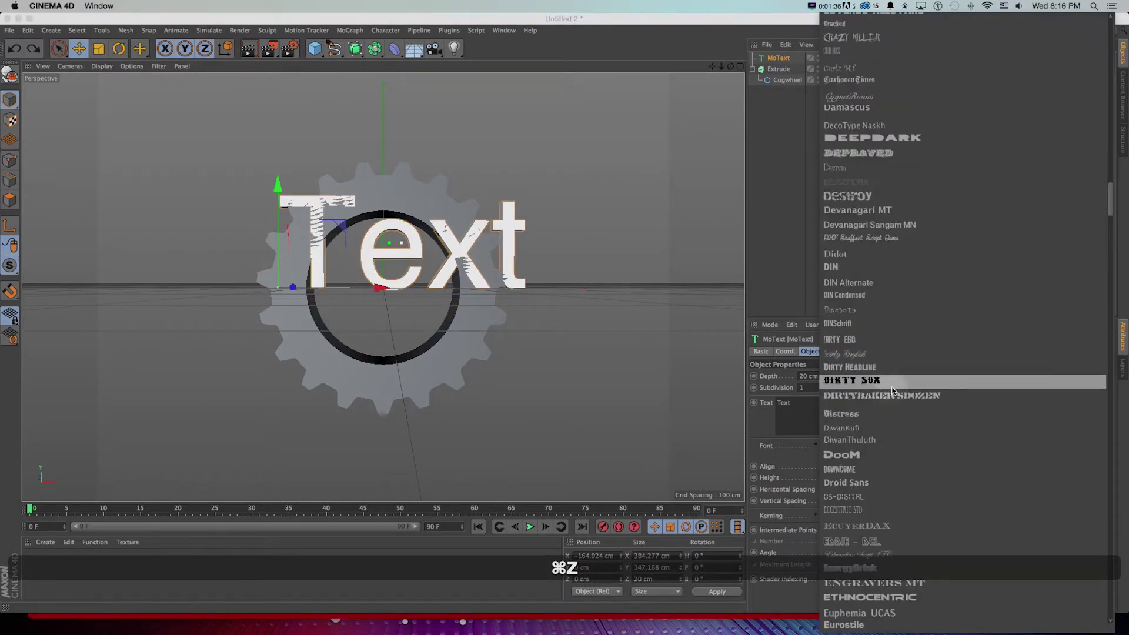
scroll(892, 390, "down", 3)
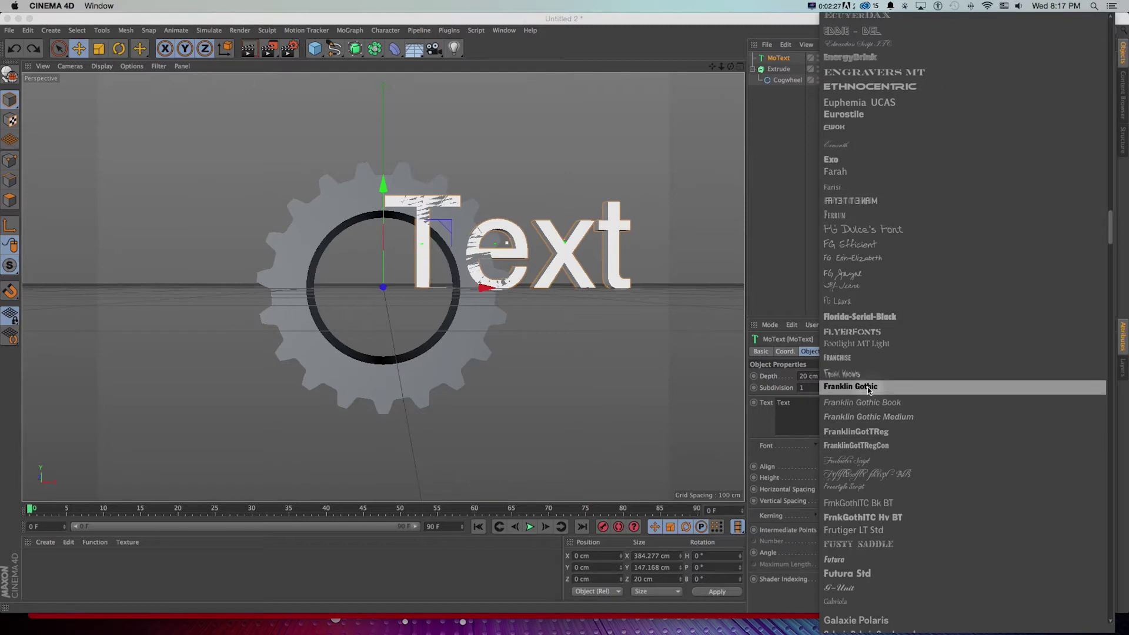
left_click(868, 390)
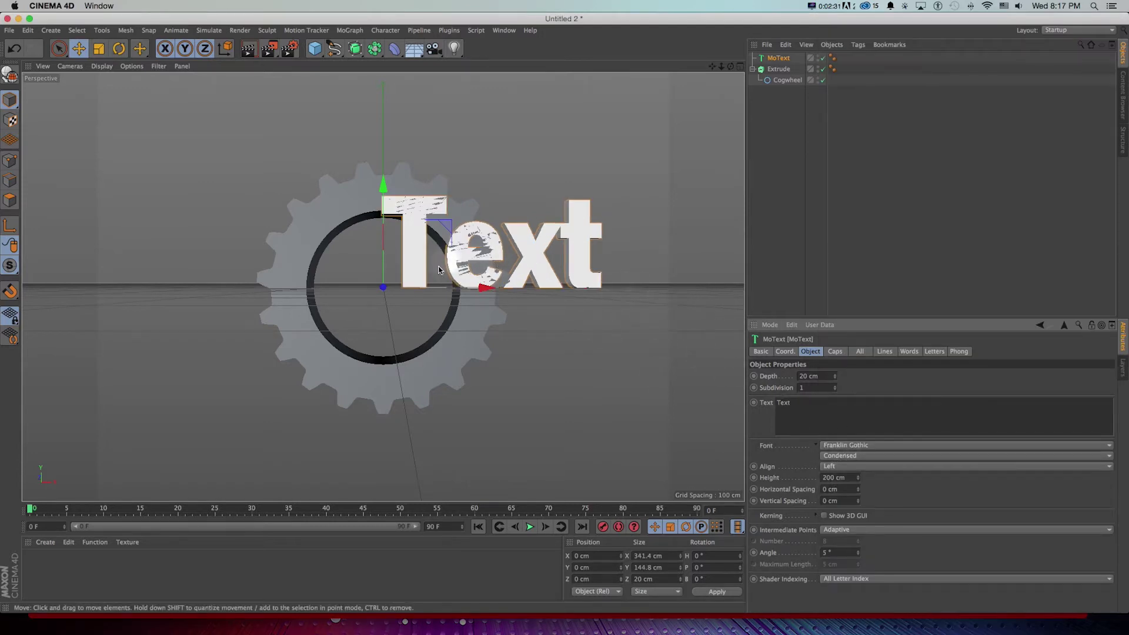
- Move the MoText object along X to about -162 cm and set its text height to 82 cm
left_click_drag(440, 287, 352, 287)
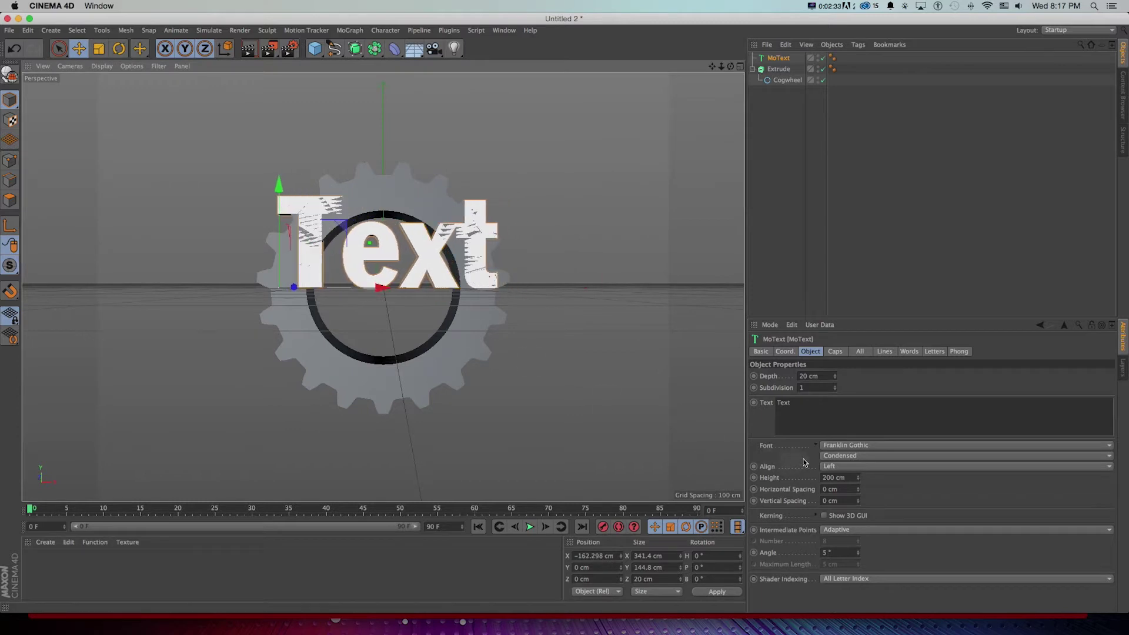
left_click_drag(859, 481, 813, 403)
- Change the MoText wording to ACTION HERO and align it to the Middle
double_click(813, 404)
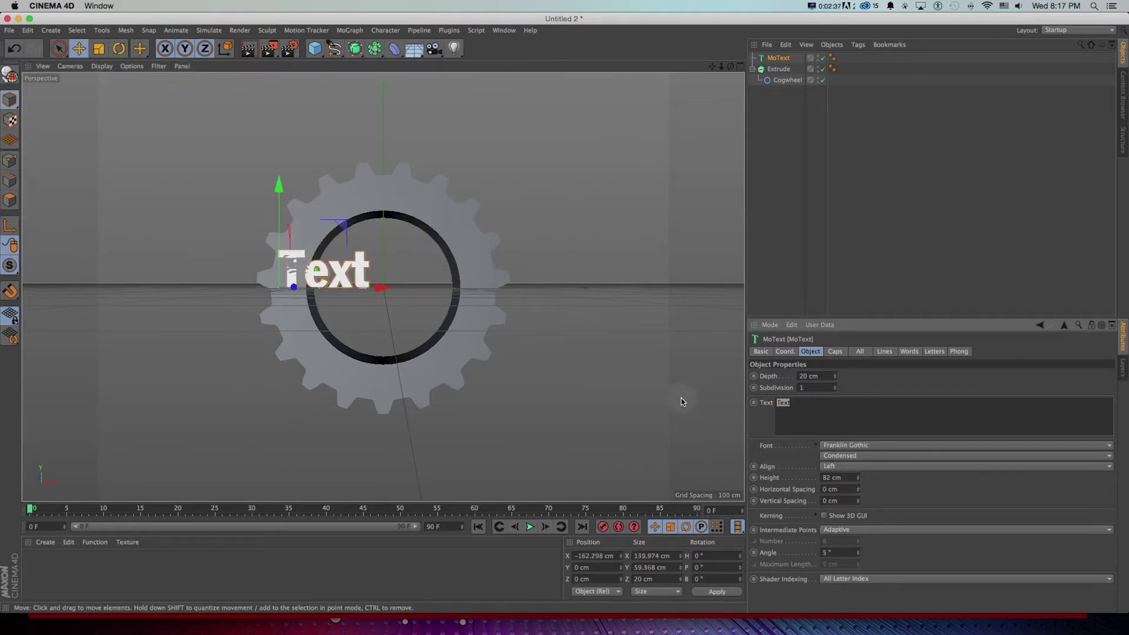
type("ACTION HERO")
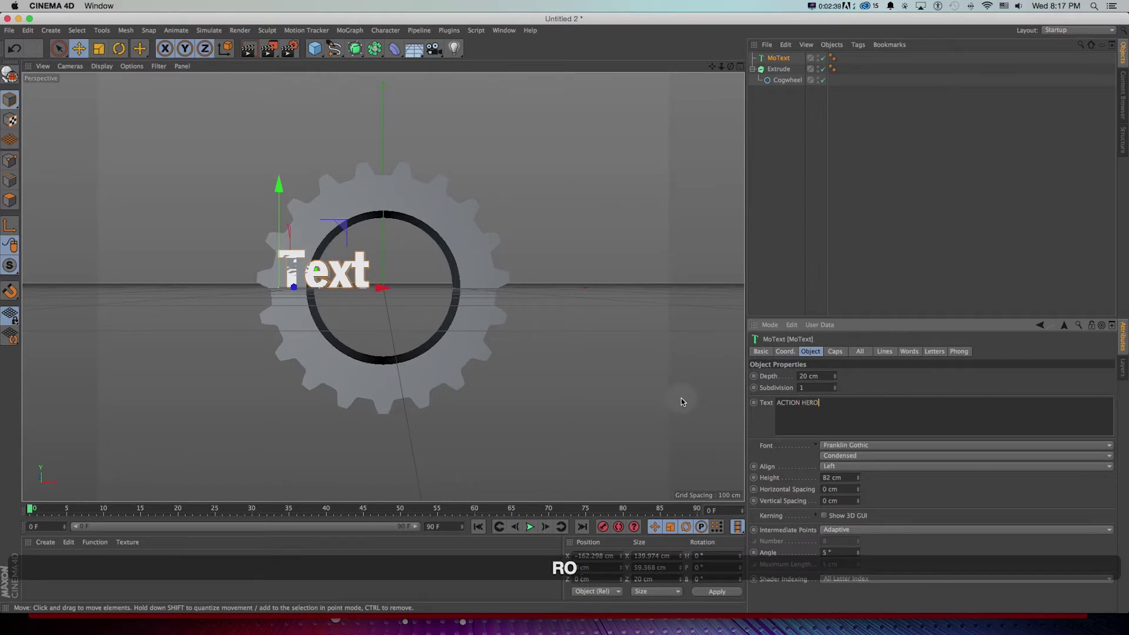
left_click(874, 388)
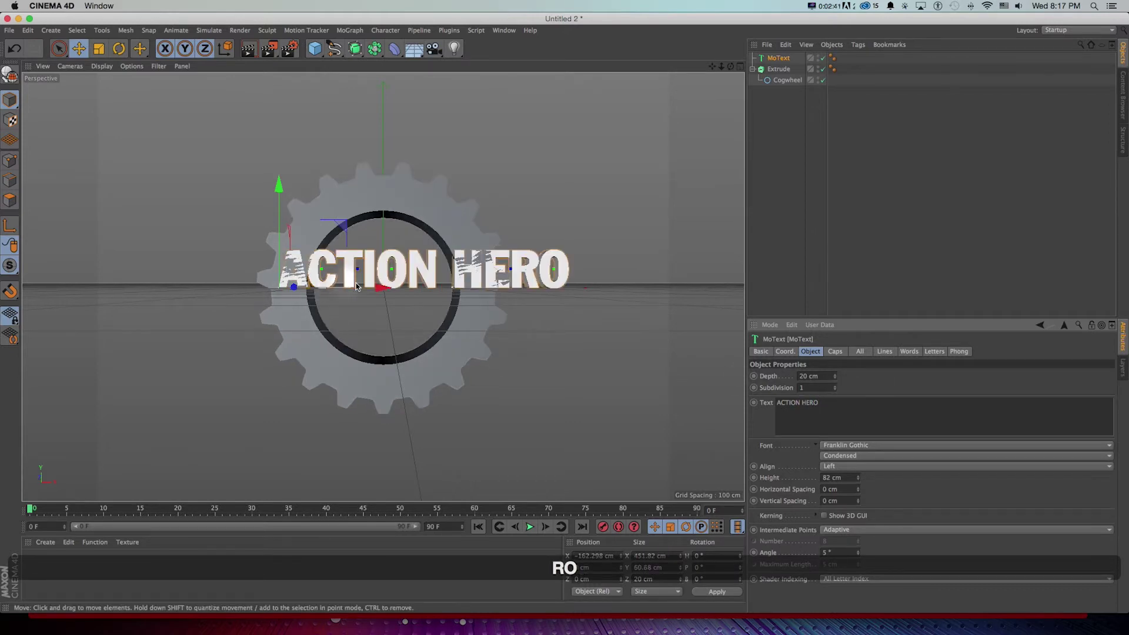
left_click(846, 467)
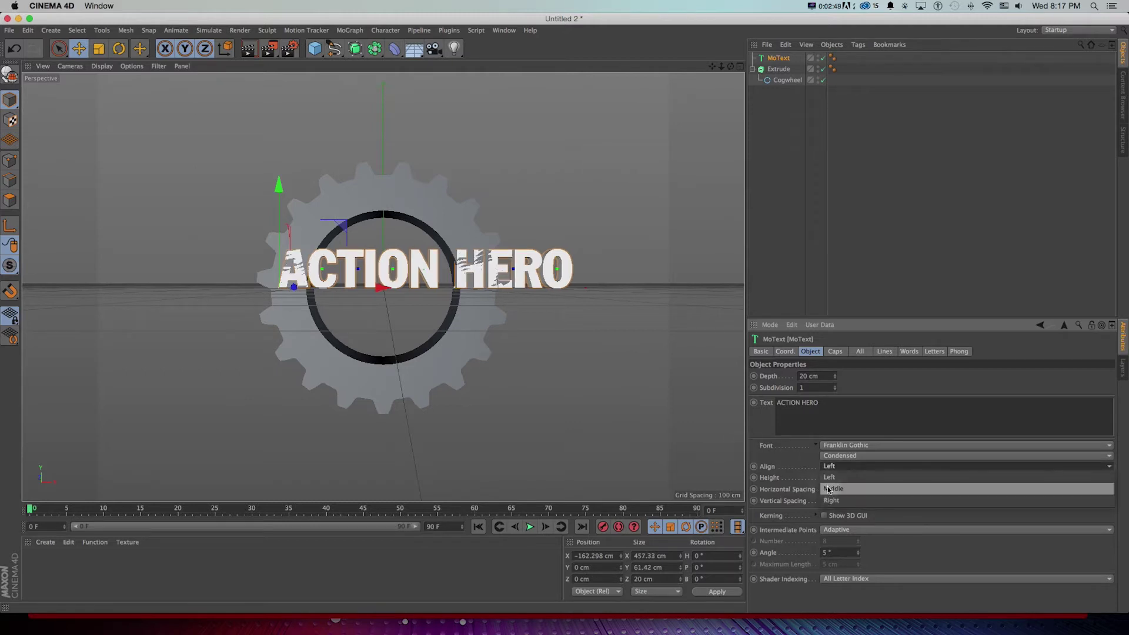
left_click(831, 489)
- Set the ACTION HERO text height to 36 cm and move it inside the gear's opening at about X -2 cm, Y -25 cm
left_click_drag(858, 479, 458, 290)
left_click_drag(858, 477, 306, 194)
left_click_drag(381, 194, 386, 237)
key("shift+super+z")
key("shift+super+z")
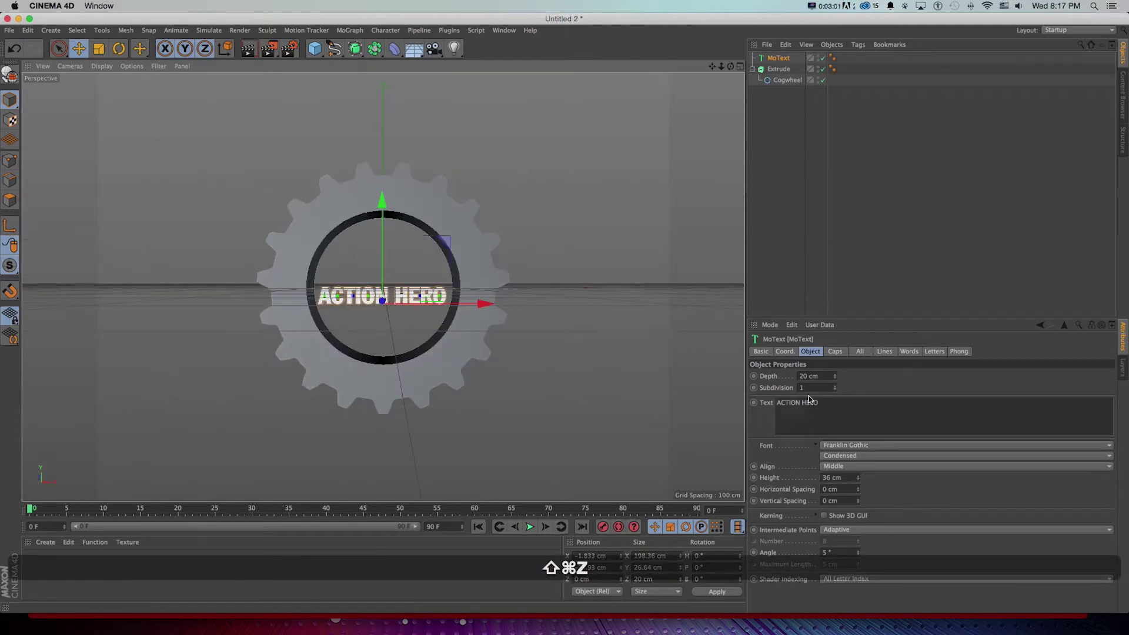
- Set the ACTION HERO text depth to 0.5 cm and hide the grid in the viewport
left_click(814, 376)
type(".5")
key("Return")
left_click_drag(556, 294, 353, 338, "alt")
key("shift+super+z")
left_click(158, 66)
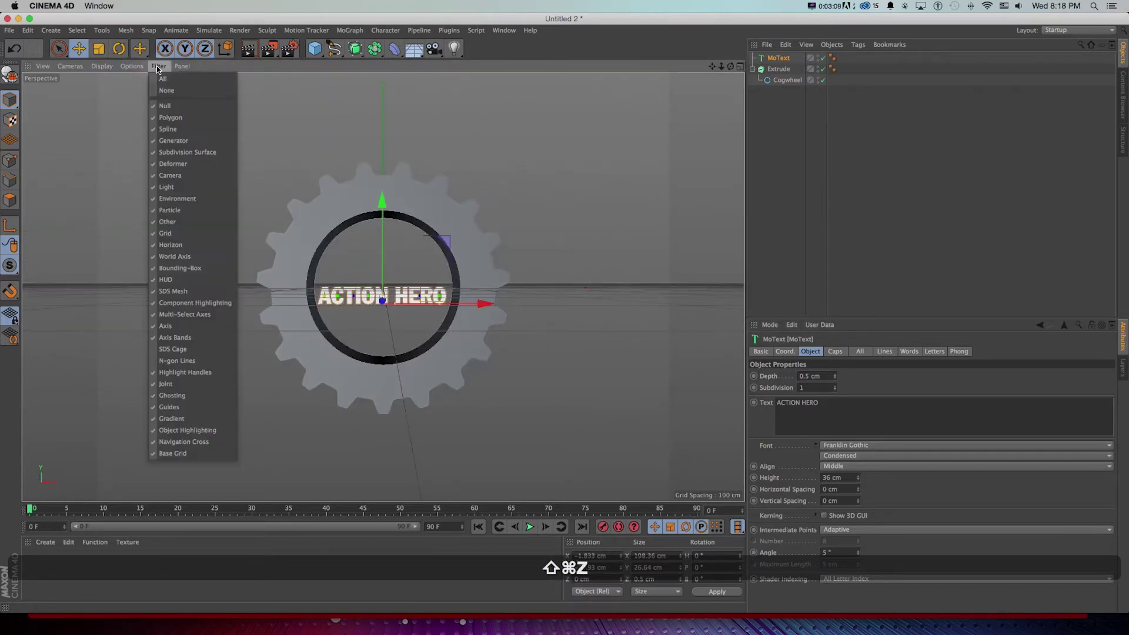
left_click(167, 245)
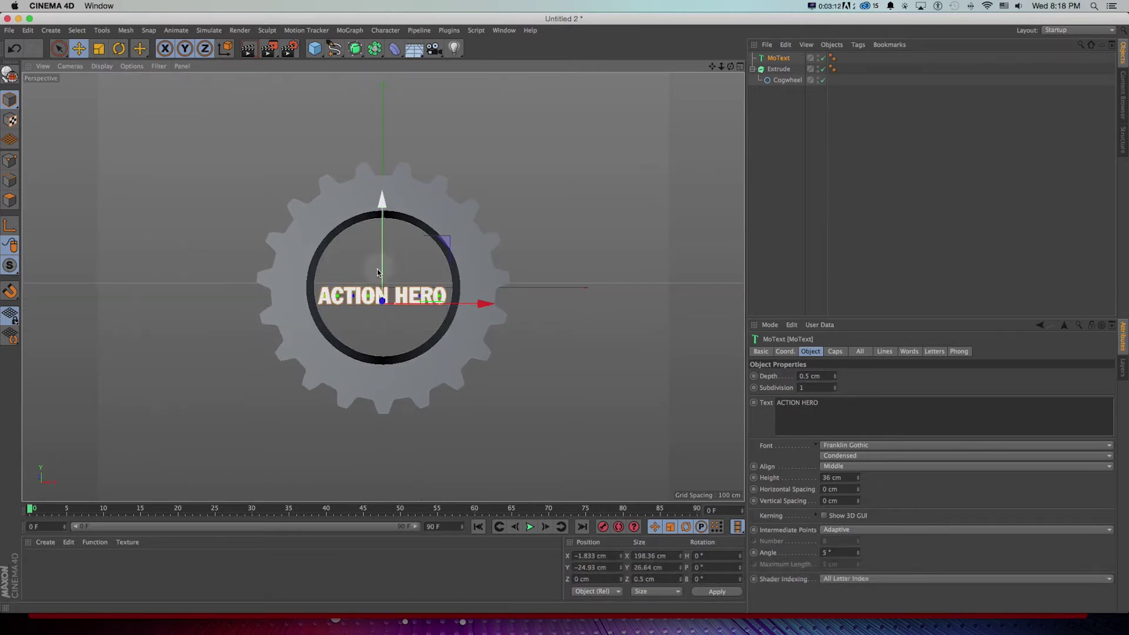
- Duplicate the ACTION HERO text upward to about Y 18 cm and change the copy's wording to STARRING
left_click_drag(381, 269, 386, 243, "super")
left_click(837, 429)
key("super+a")
type("STARR")
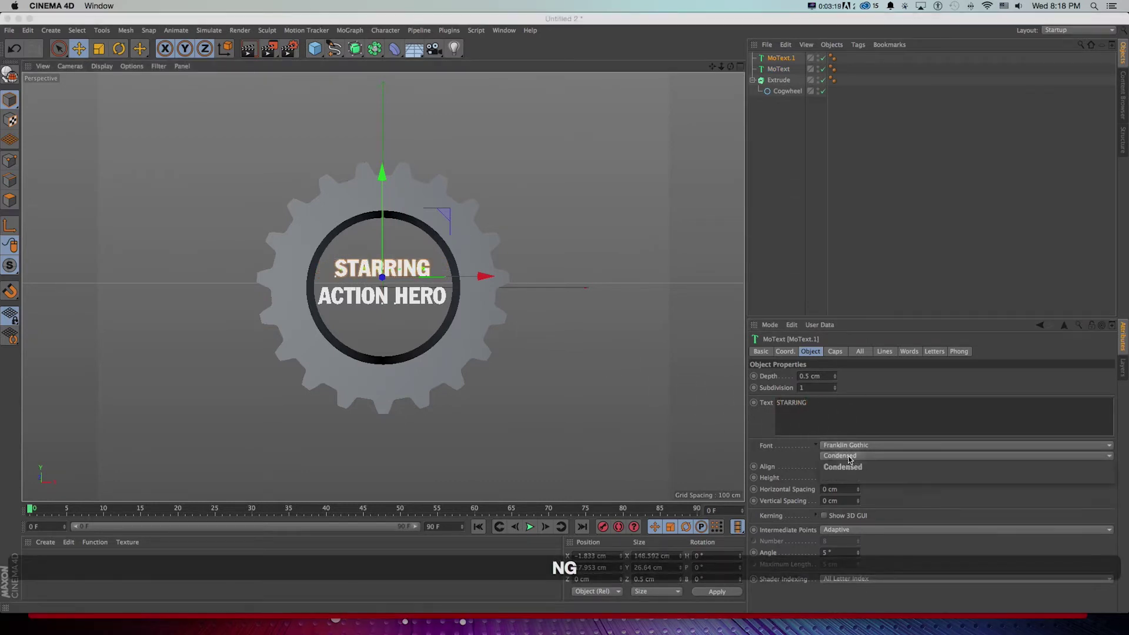
- Style the STARRING text in Franklin Gothic Medium Italic at 23 cm height, and raise the ACTION HERO text to about Y -19 cm
left_click(851, 445)
left_click(863, 477)
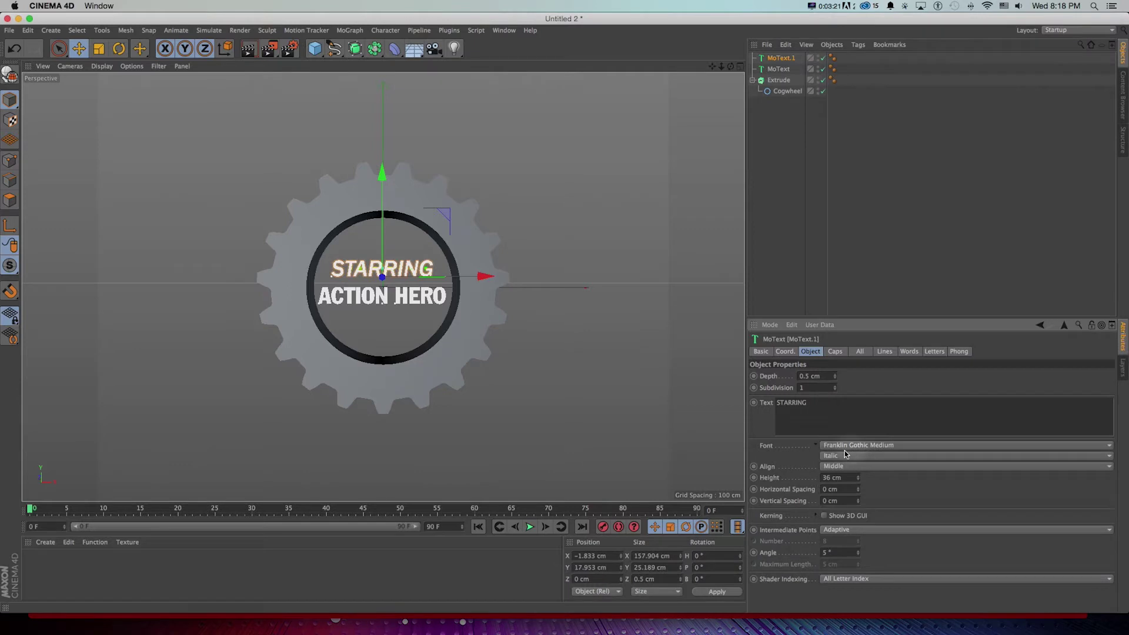
left_click_drag(858, 477, 859, 492)
left_click(366, 300)
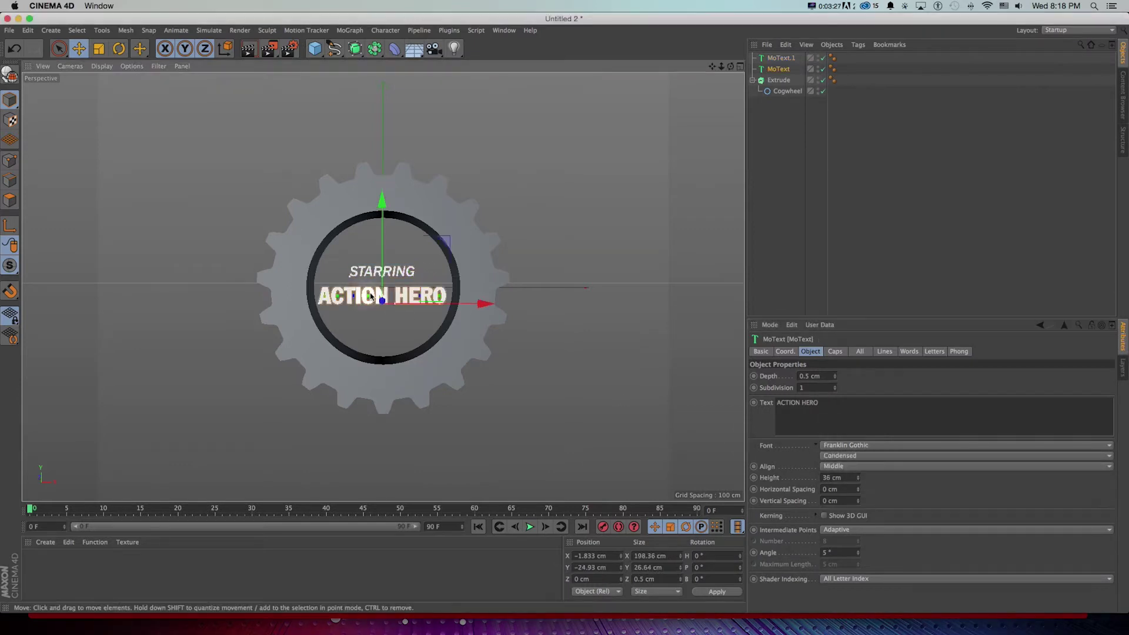
left_click_drag(383, 272, 383, 265)
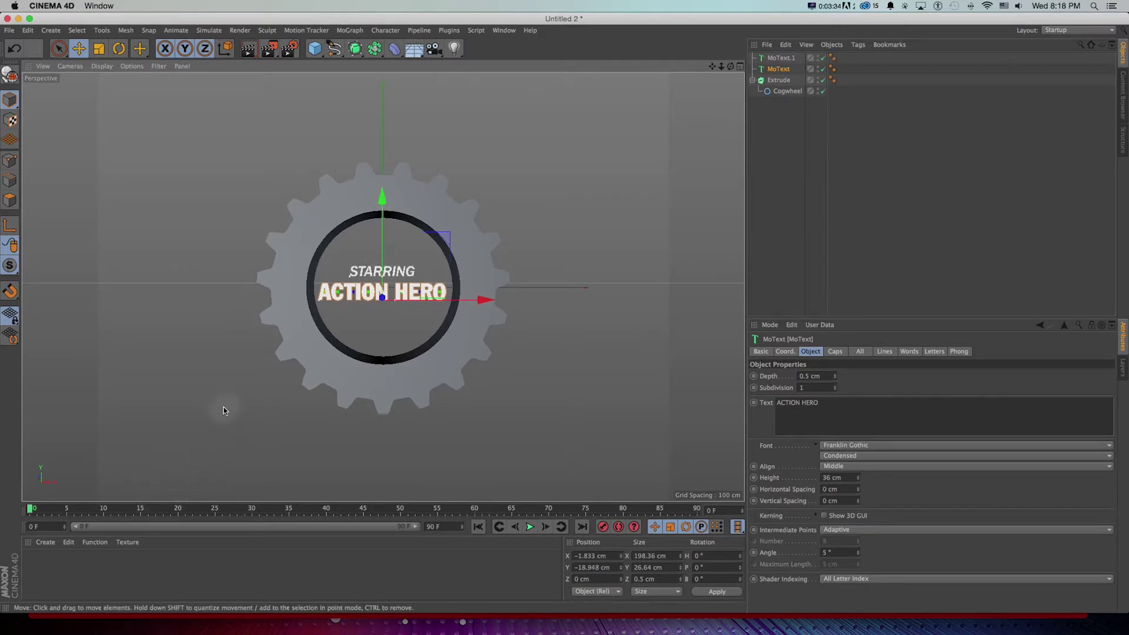
- Create a new material with the Color and Reflectance channels disabled and only Luminance enabled
double_click(37, 561)
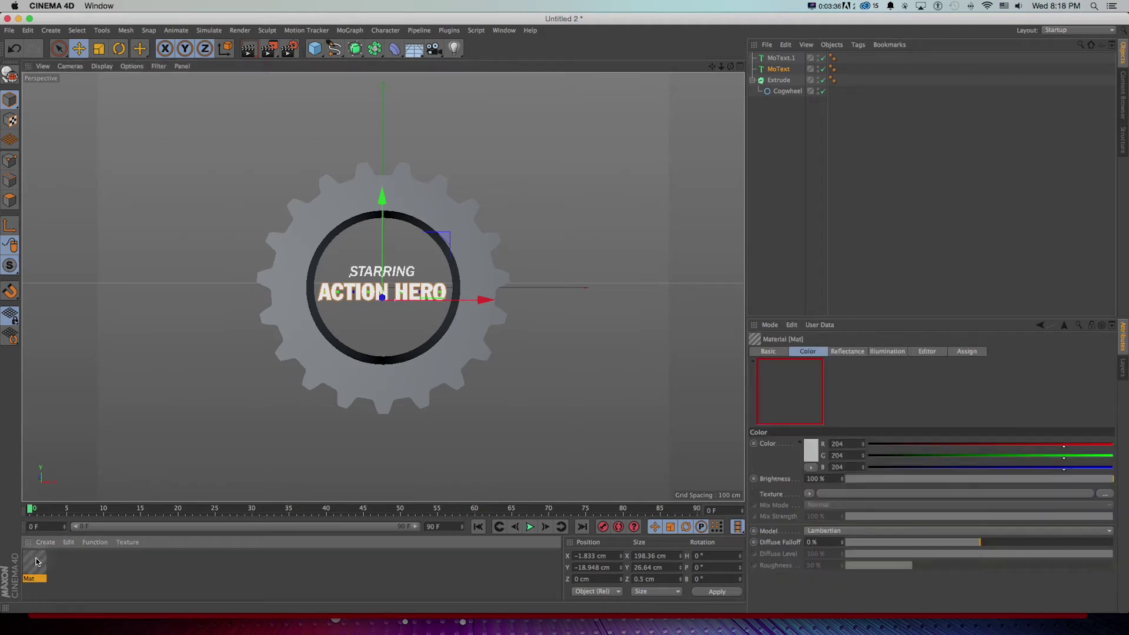
double_click(35, 566)
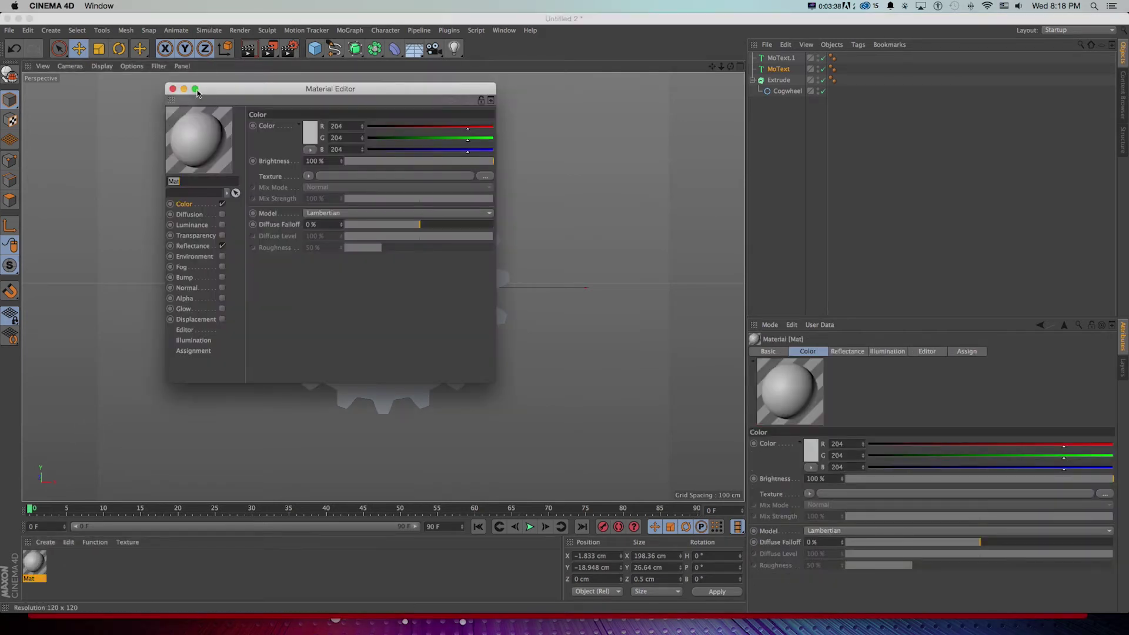
left_click_drag(329, 88, 639, 201)
left_click(531, 315)
left_click(531, 358)
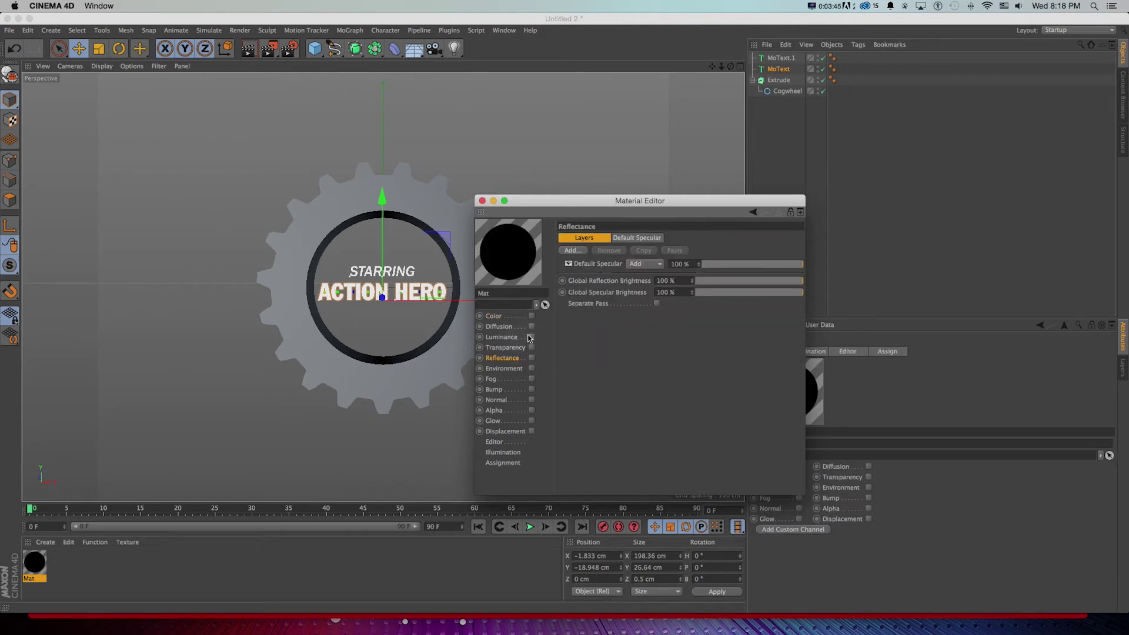
left_click(531, 337)
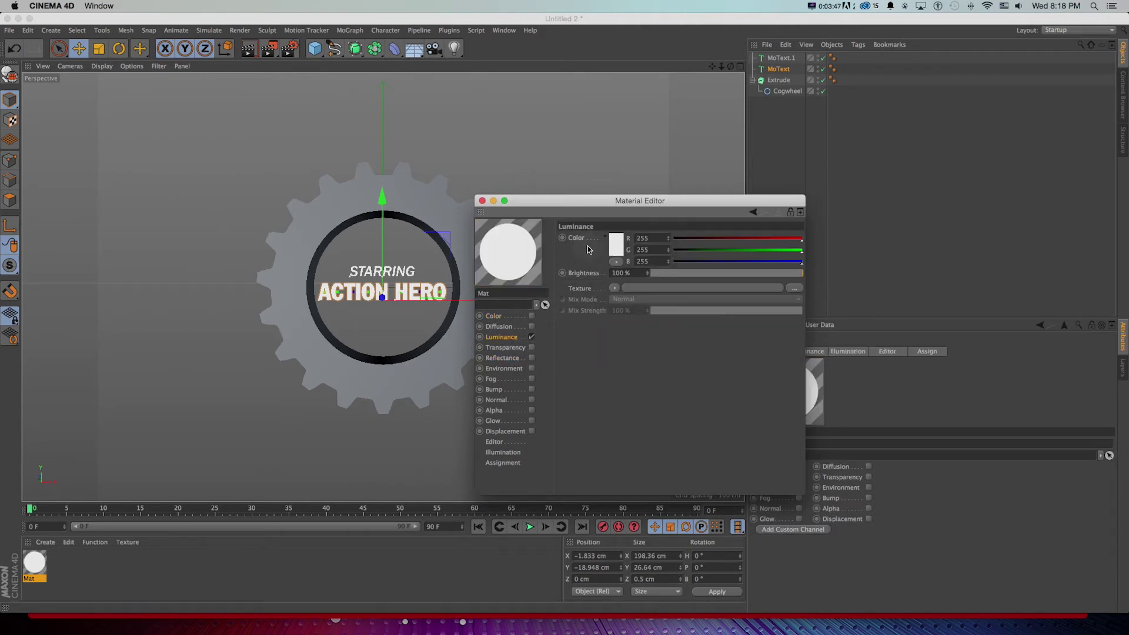
- Set the material's luminance color to dark red (R 193, G 0, B 0) and name it red
left_click(616, 249)
left_click_drag(582, 241, 659, 187)
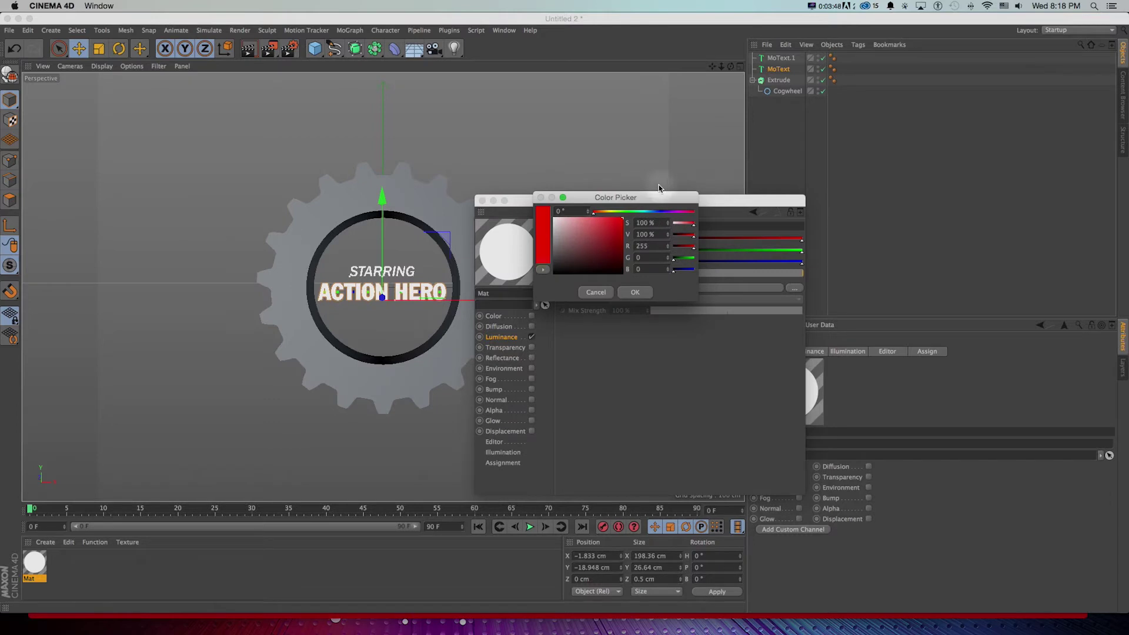
left_click(612, 229)
left_click(635, 293)
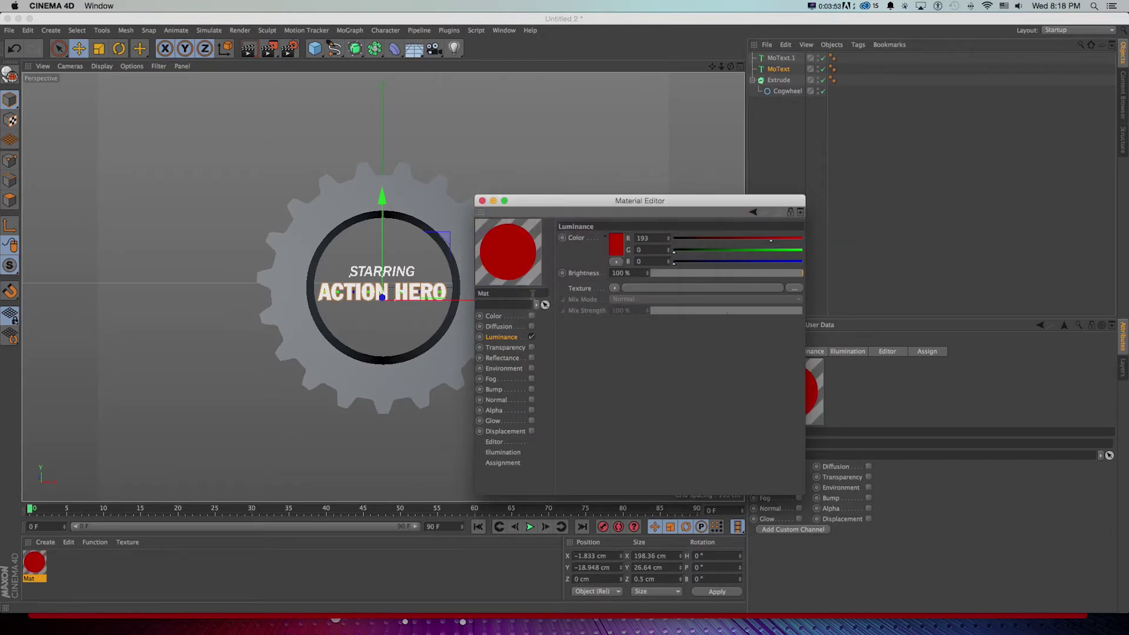
left_click_drag(514, 294, 472, 288)
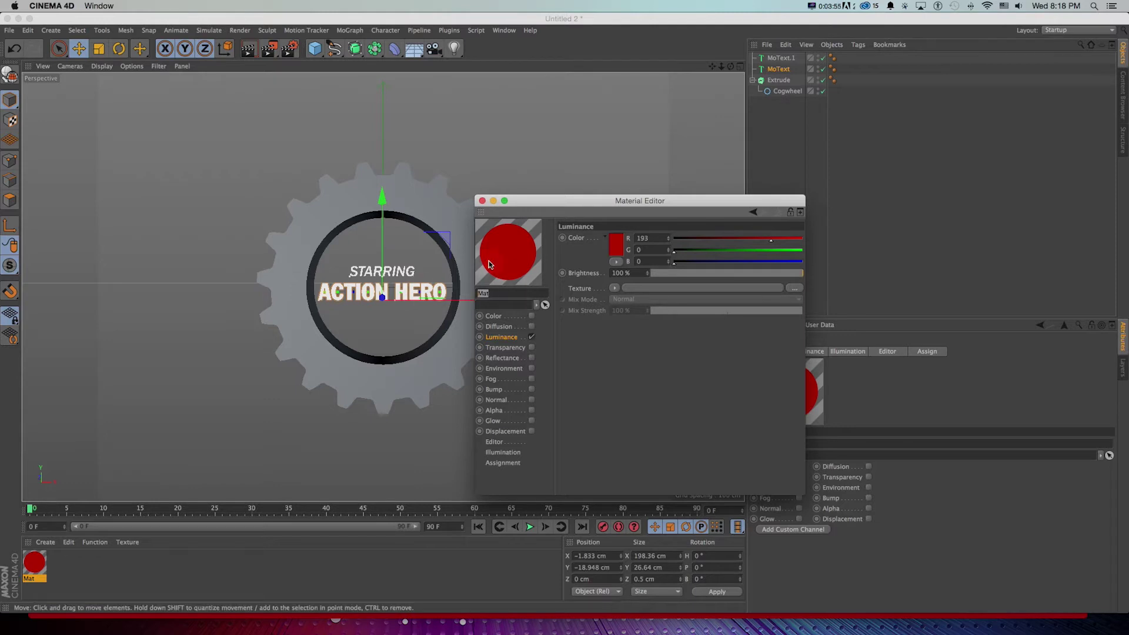
type("red")
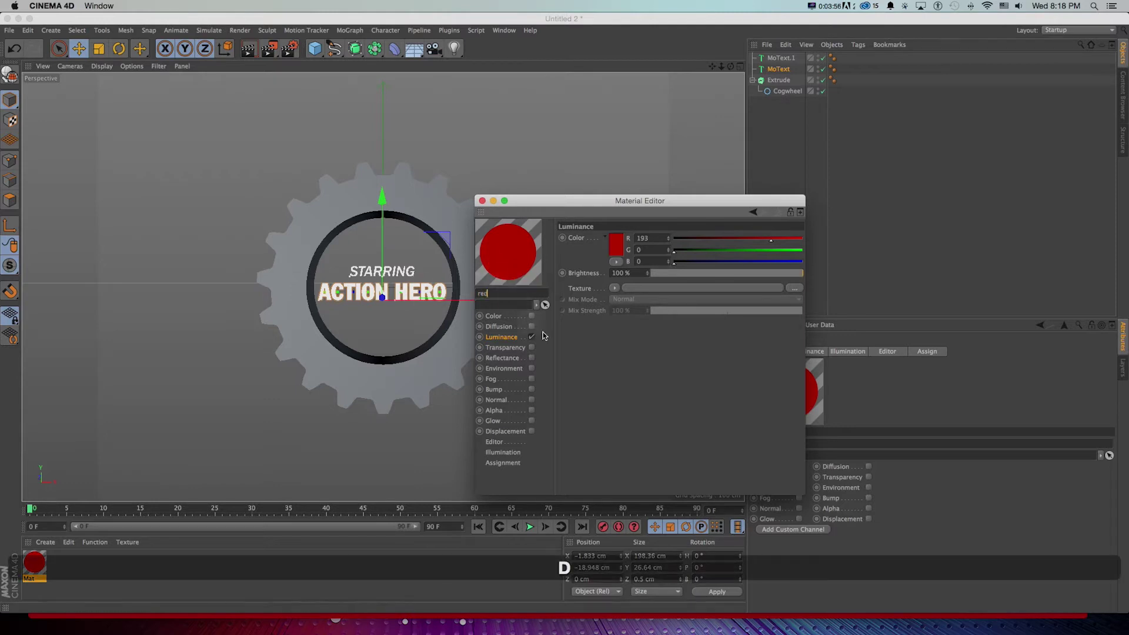
left_click(482, 200)
- Duplicate the red material, name the copy black and set its luminance color to black (0, 0, 0)
left_click(110, 567)
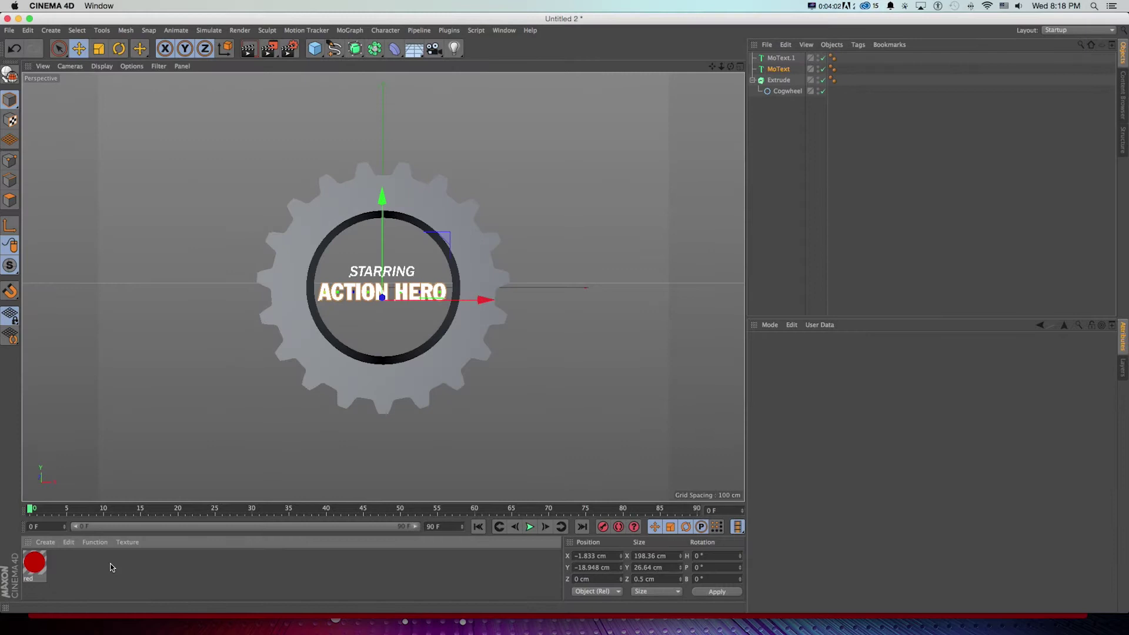
left_click_drag(53, 569, 62, 566, "ctrl")
double_click(61, 562)
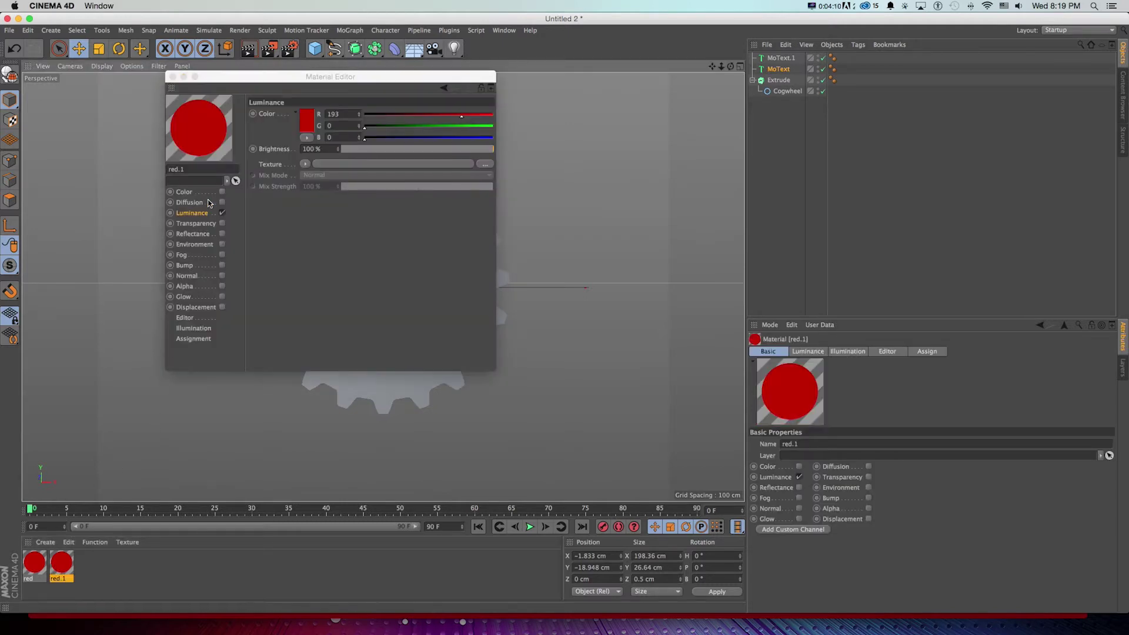
double_click(195, 171)
type("black")
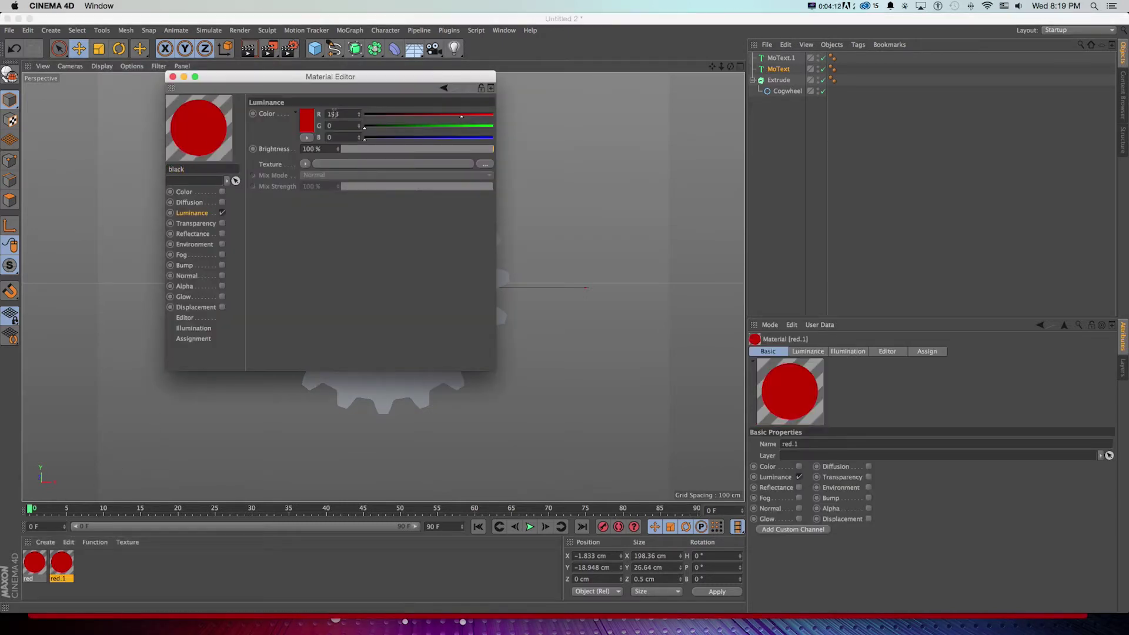
left_click(307, 120)
left_click_drag(312, 121, 253, 145)
left_click(331, 163)
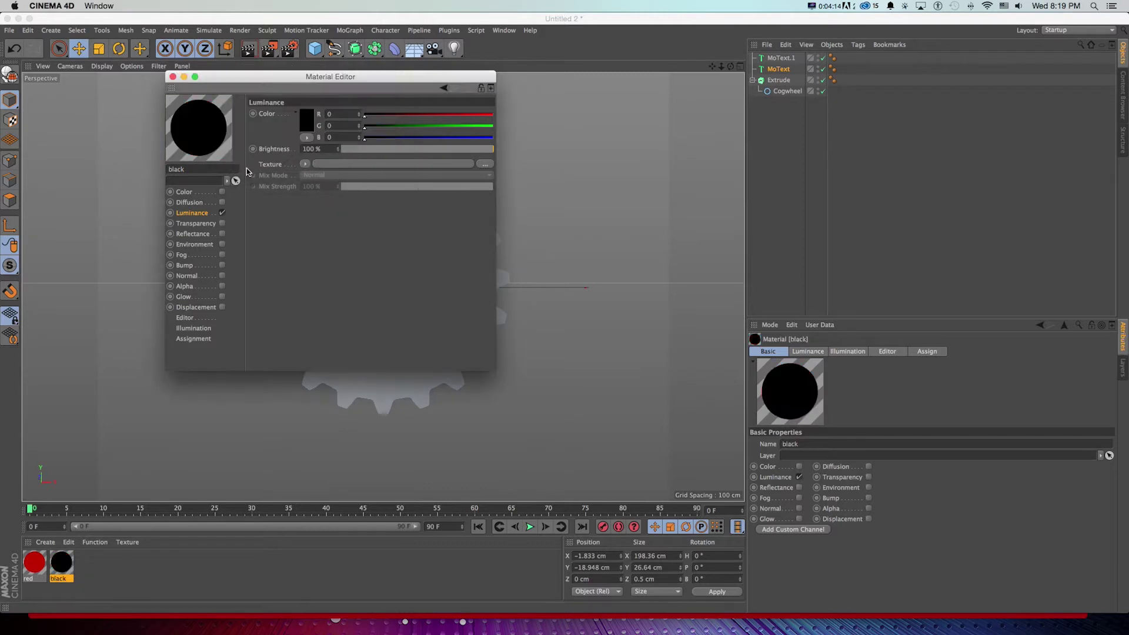
- Duplicate the black material, name the copy white and set its luminance color to white (255, 255, 255)
left_click_drag(70, 563, 84, 572, "ctrl")
double_click(90, 570)
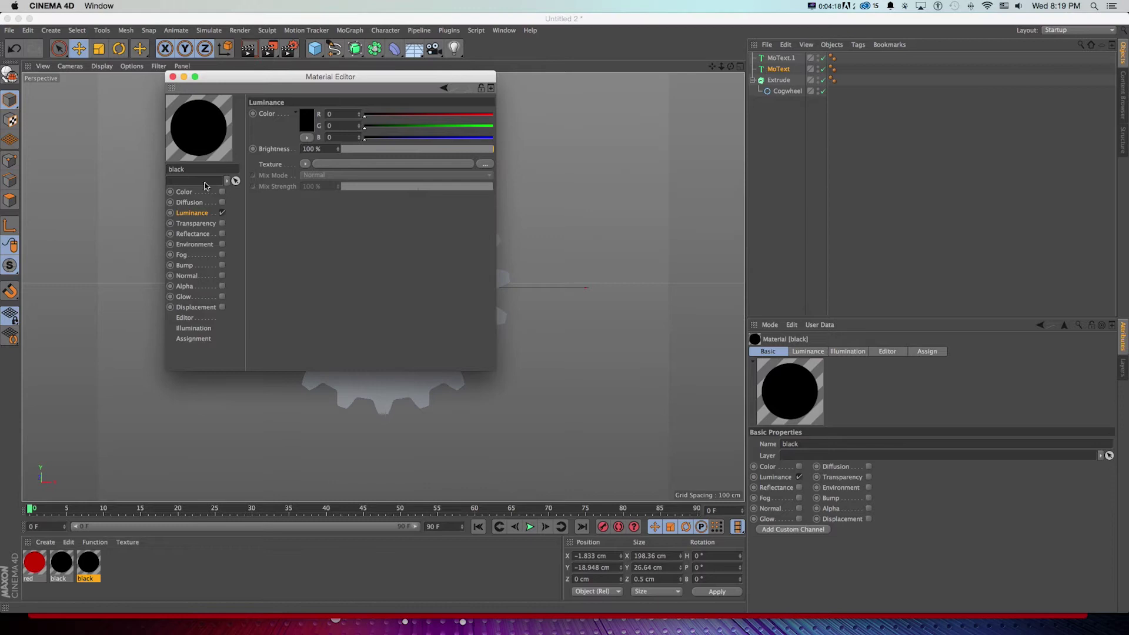
type("white")
left_click(306, 121)
left_click(247, 88)
left_click(327, 163)
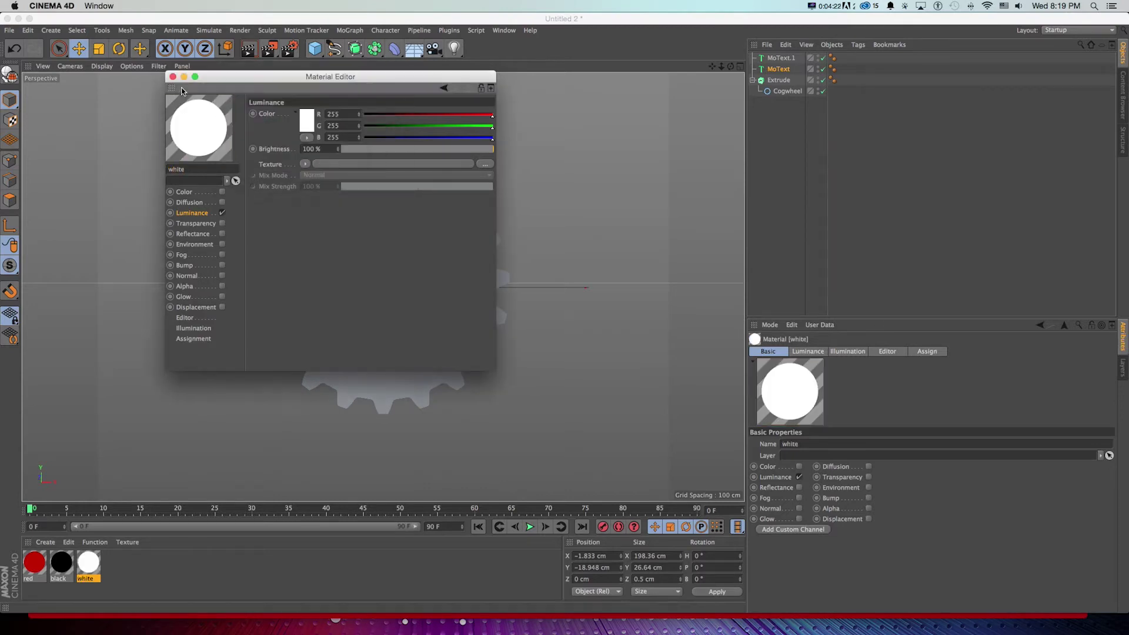
left_click(173, 76)
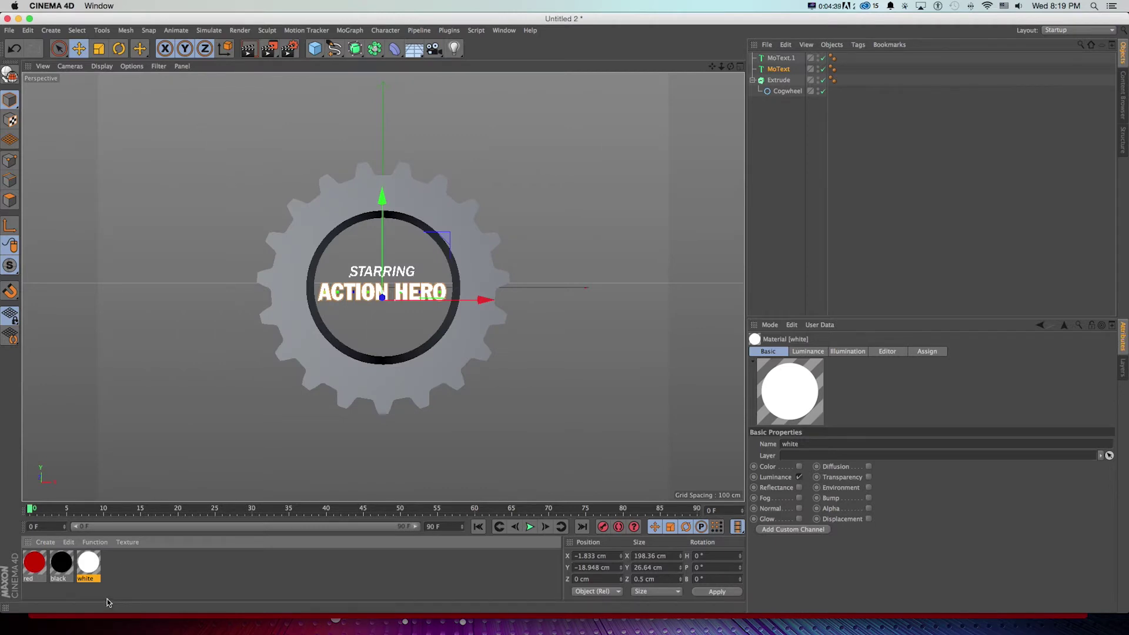
- Apply the white material to the STARRING text and rename that object starring
left_click_drag(90, 572, 785, 58)
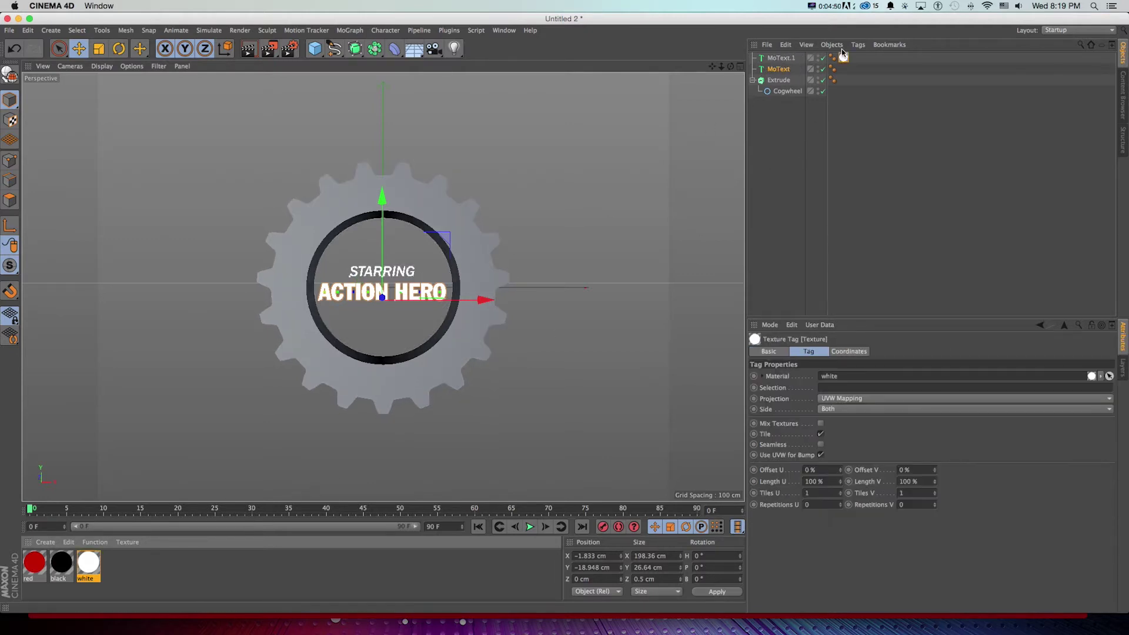
left_click(787, 58)
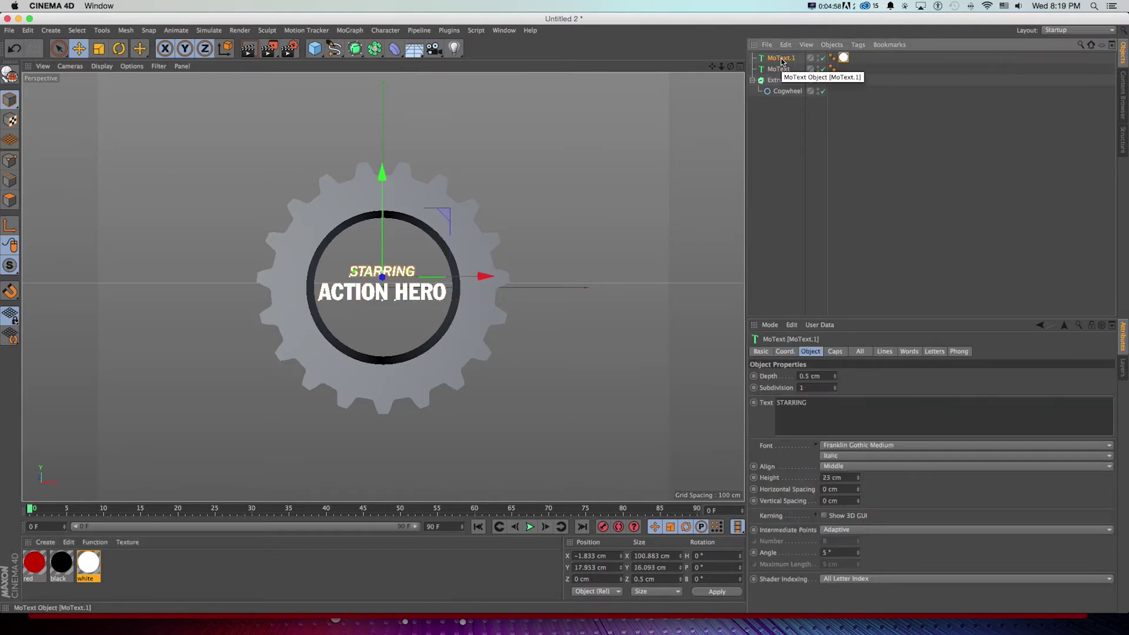
double_click(782, 59)
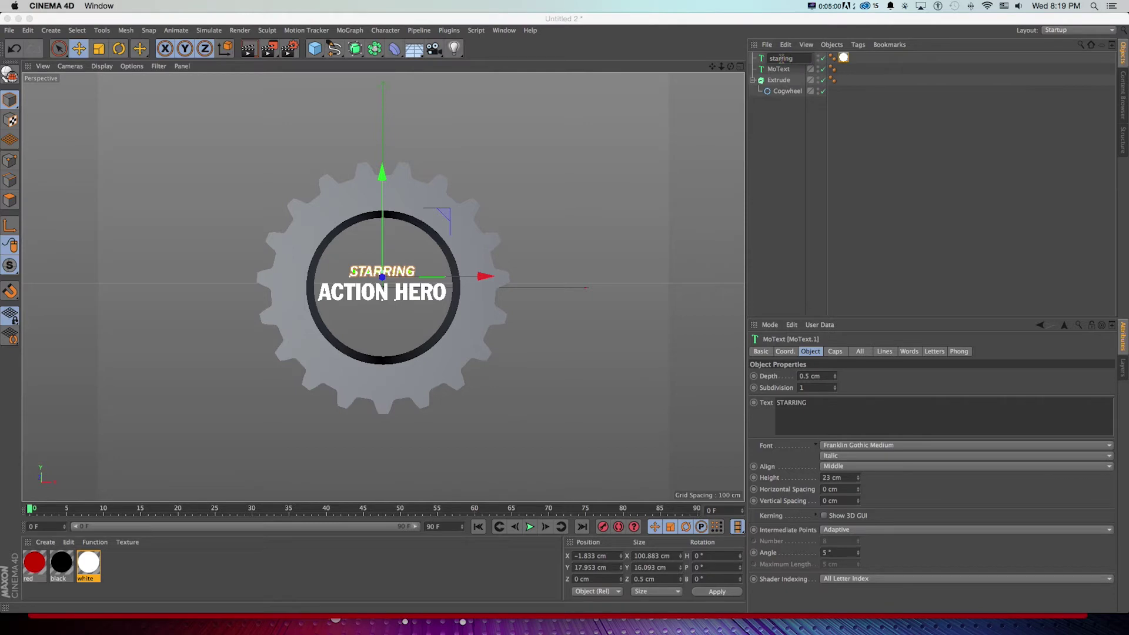
type("starring")
key("Return")
- Rename the ACTION HERO text object action hero and copy the white material onto it
double_click(781, 69)
type("act")
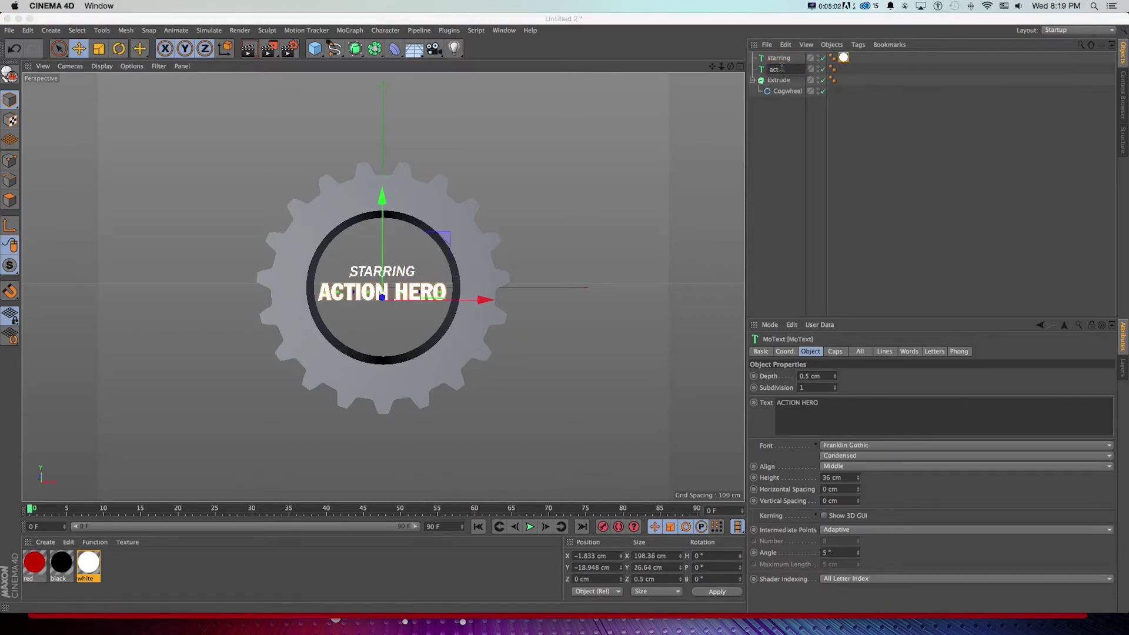
type("ion hero")
key("Return")
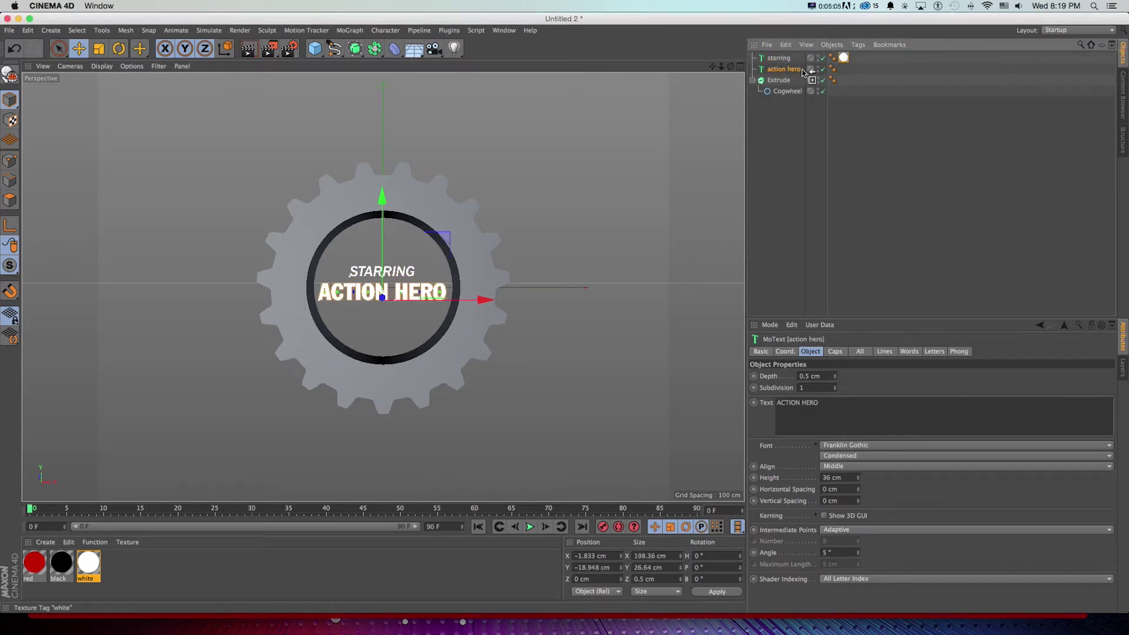
left_click_drag(789, 69, 789, 69)
- Try the white material on the whole extruded gear, inspect it at an angle and undo the assignment
left_click(779, 80)
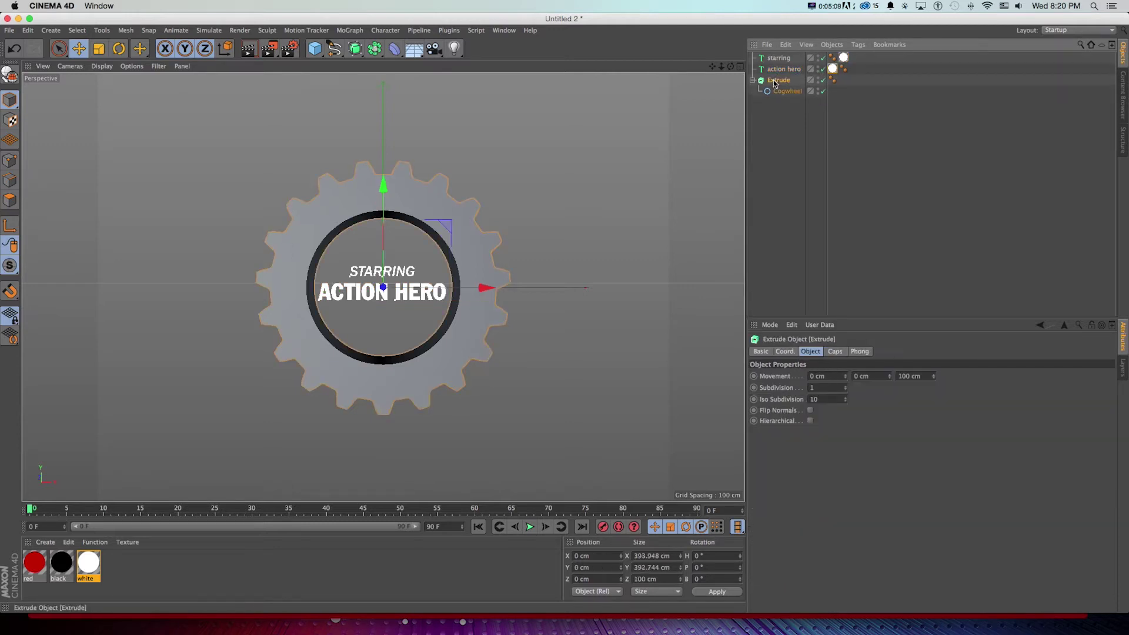
left_click_drag(91, 570, 783, 84)
left_click_drag(477, 293, 309, 350, "alt")
key("super+shift+z")
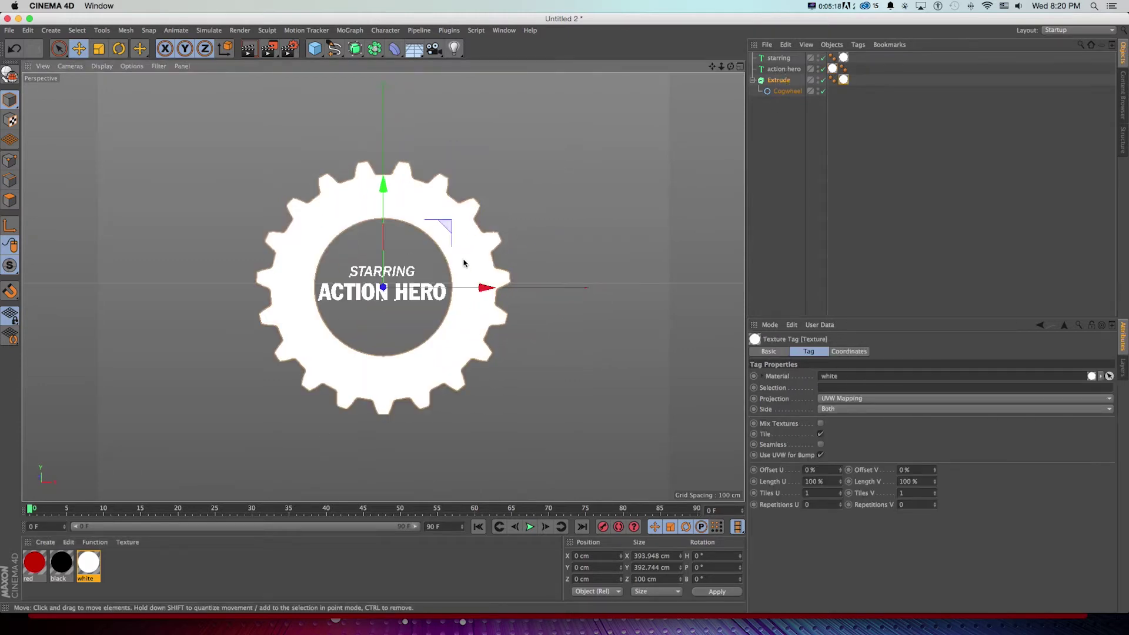
key("super+z")
- Switch the viewport display to Gouraud Shading (Lines) to show the gear's edges at an angle
left_click_drag(511, 282, 373, 317, "alt")
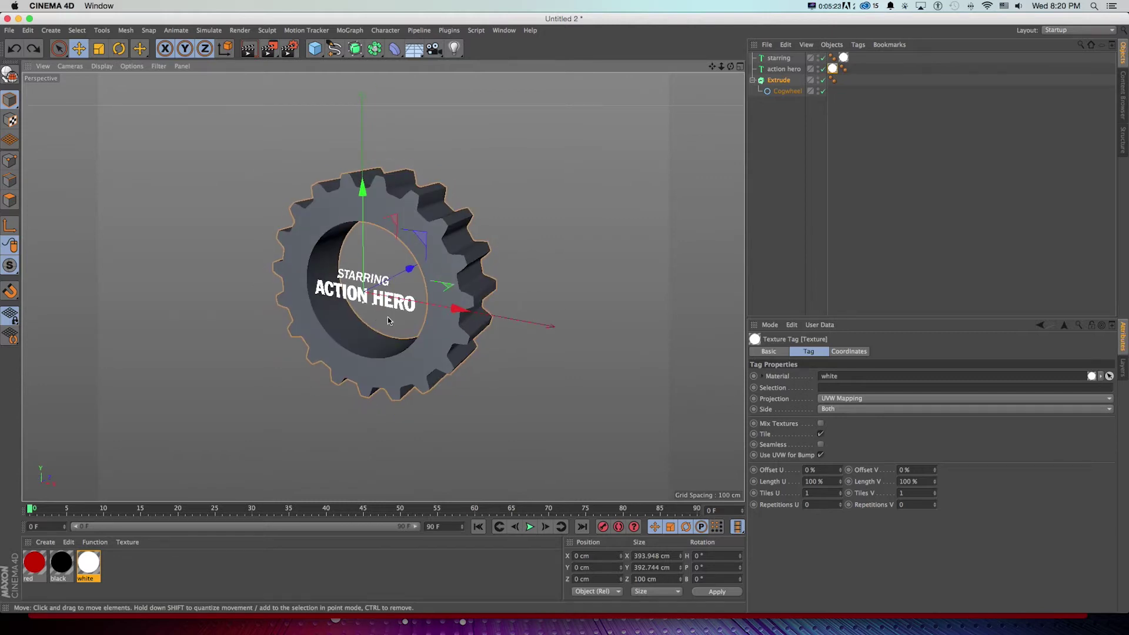
key("n")
key("b")
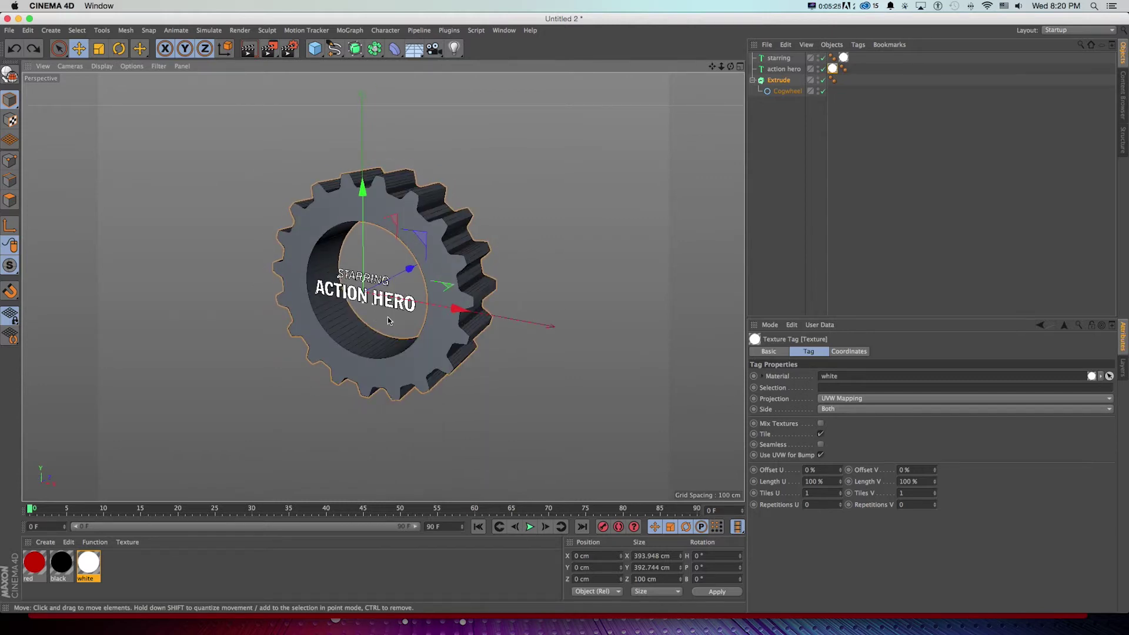
- Try the black material on the extruded gear, limit it to selections C1 and R1, inspect it at an angle and delete that texture tag
left_click_drag(367, 341, 437, 307, "alt")
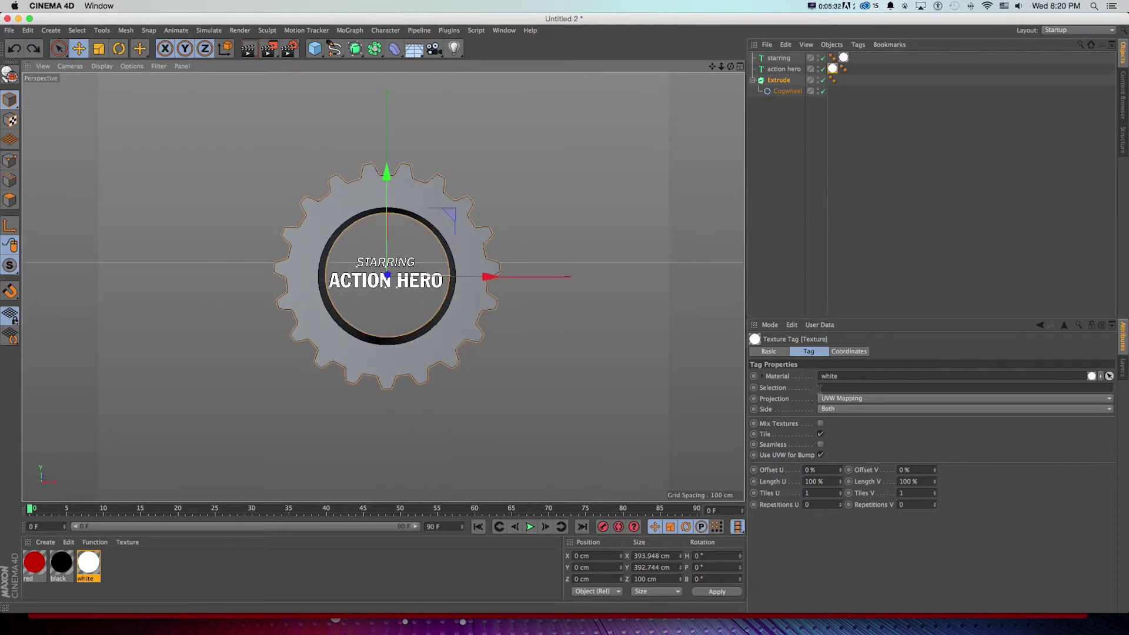
left_click_drag(61, 563, 789, 81)
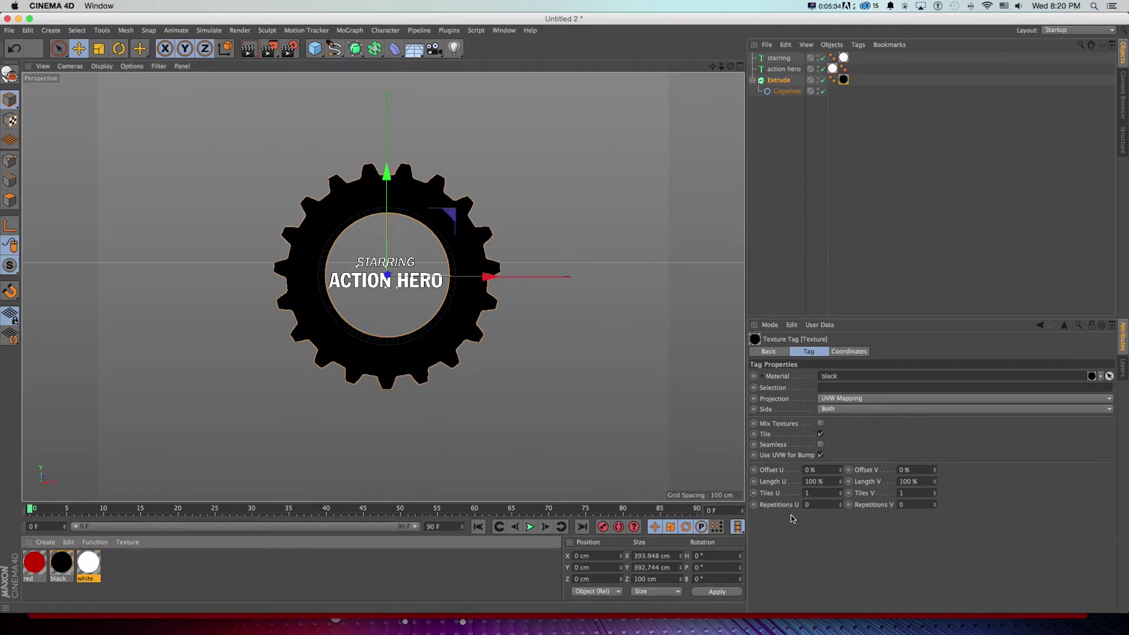
left_click(820, 387)
type("C")
type("1")
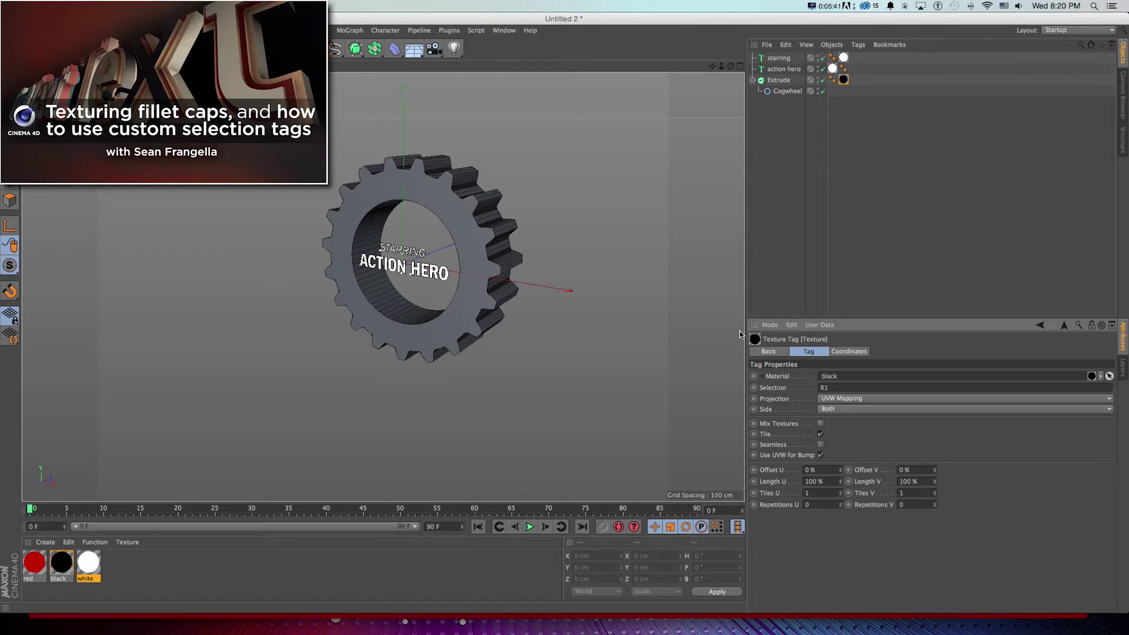
left_click(587, 317)
left_click_drag(588, 319, 517, 307, "alt")
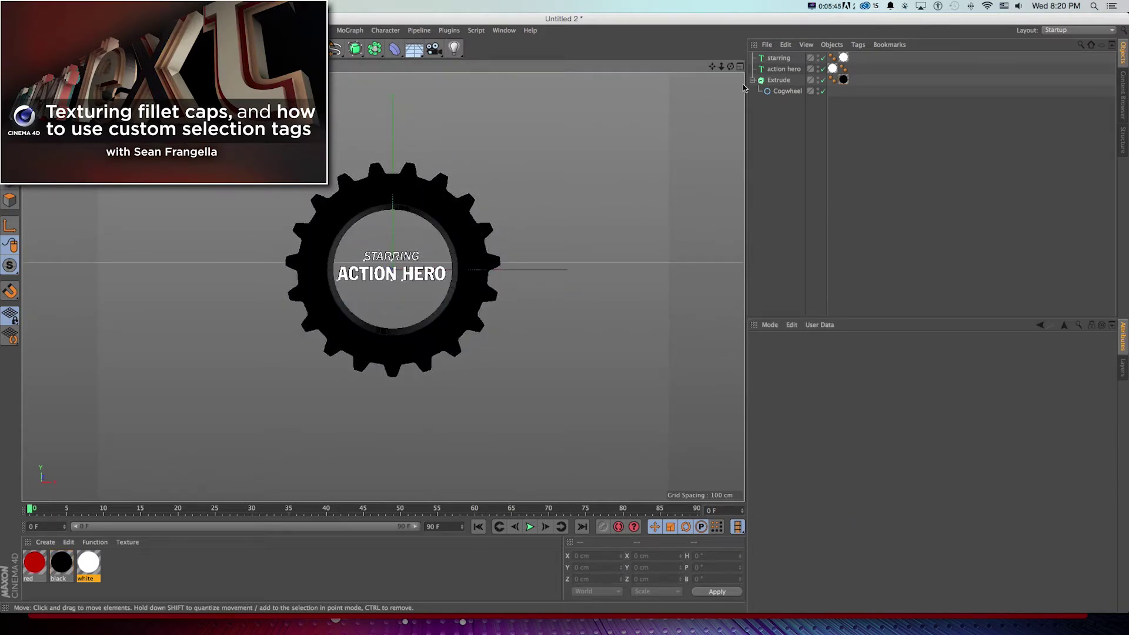
left_click(843, 80)
key("Delete")
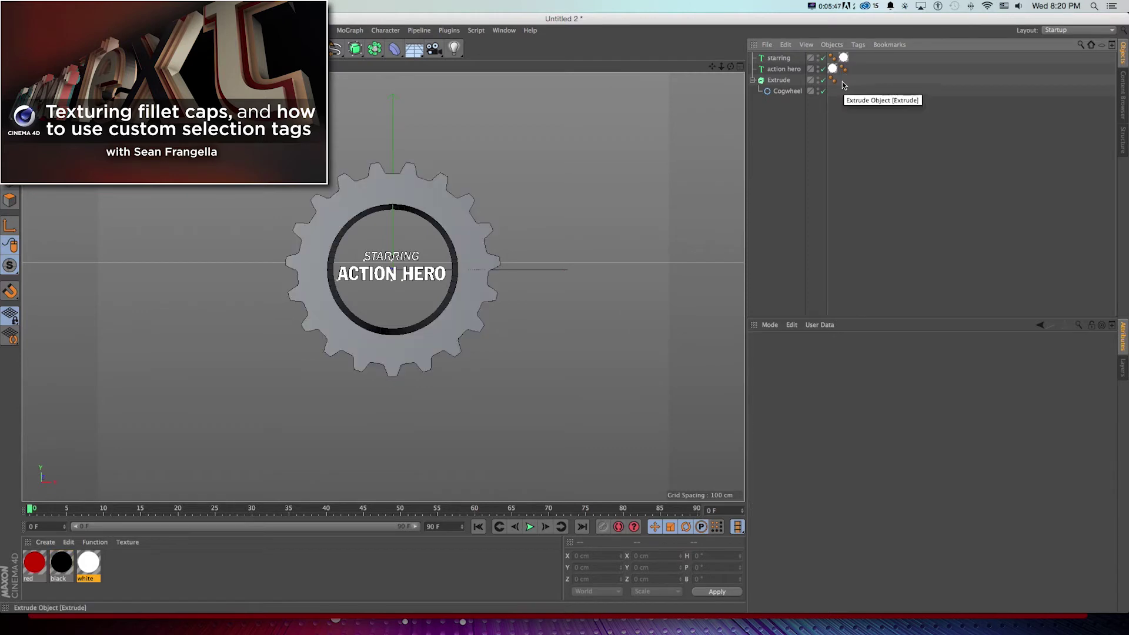
- Make the extruded gear editable as a polygon object and switch to polygon mode
left_click(843, 80)
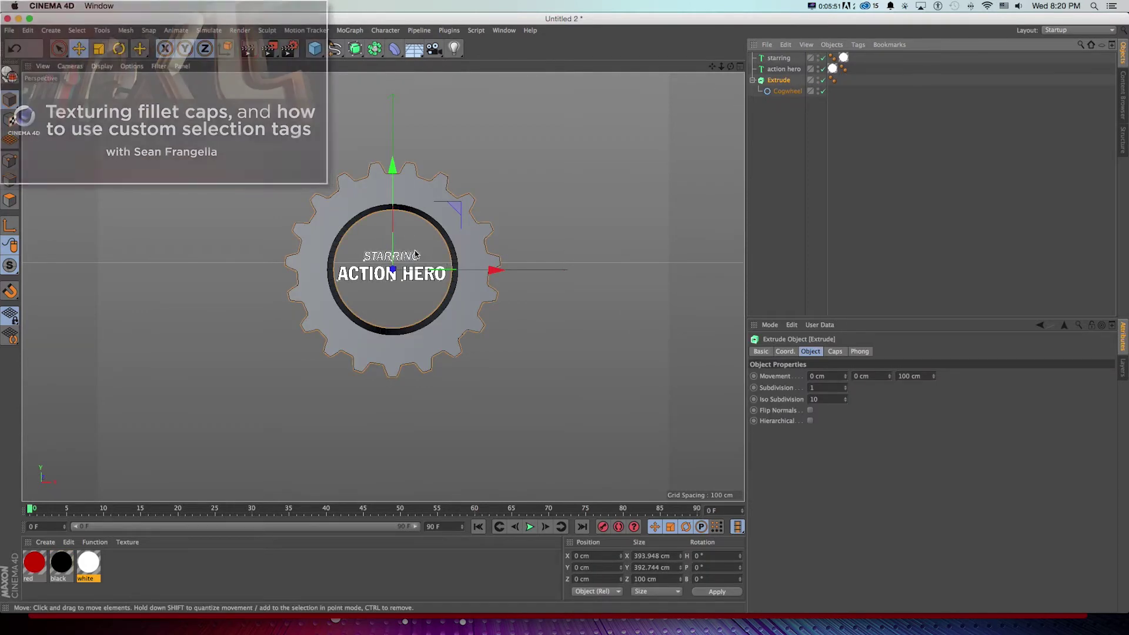
mouse_move(506, 266)
left_mouse_down("alt")
mouse_move(444, 267)
mouse_move(333, 339)
mouse_move(434, 262)
mouse_move(426, 252)
left_mouse_up("alt")
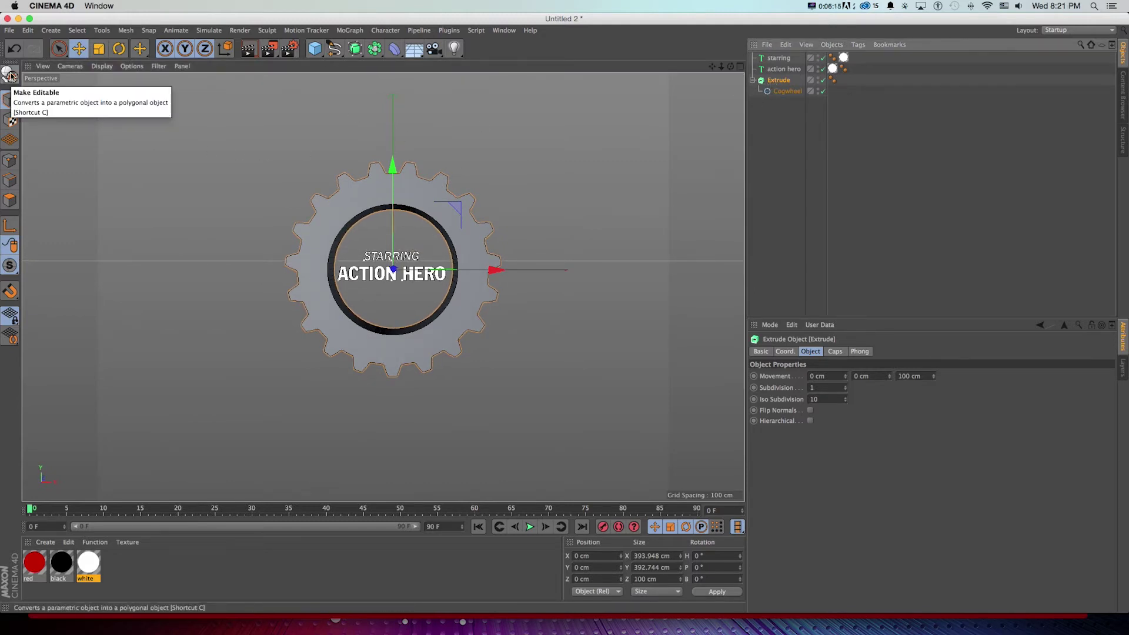
key("c")
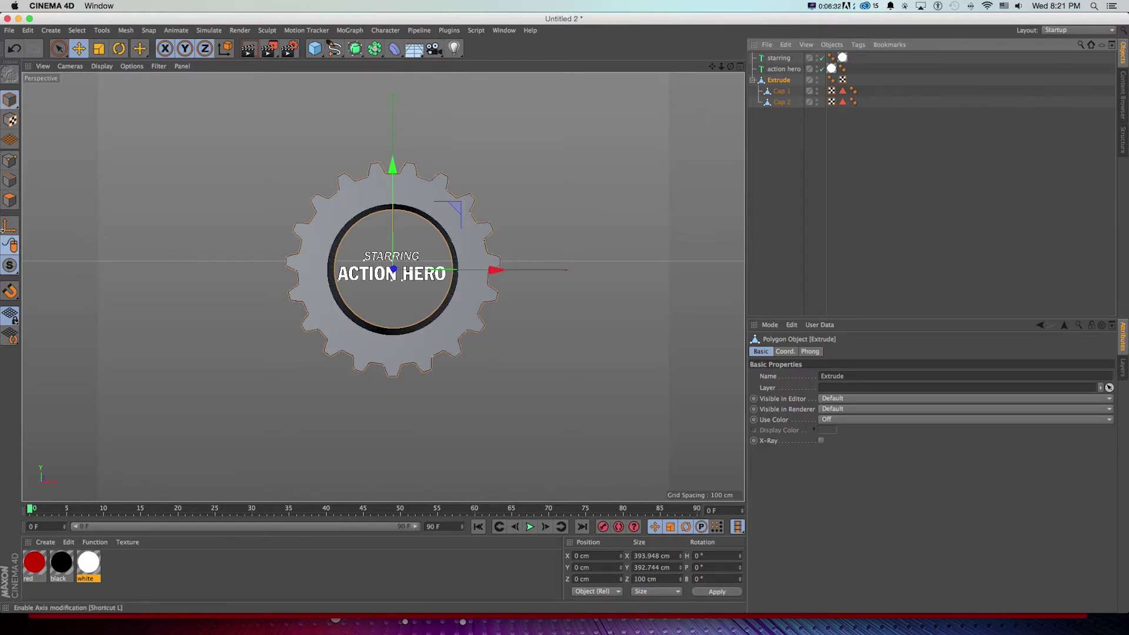
left_click(9, 199)
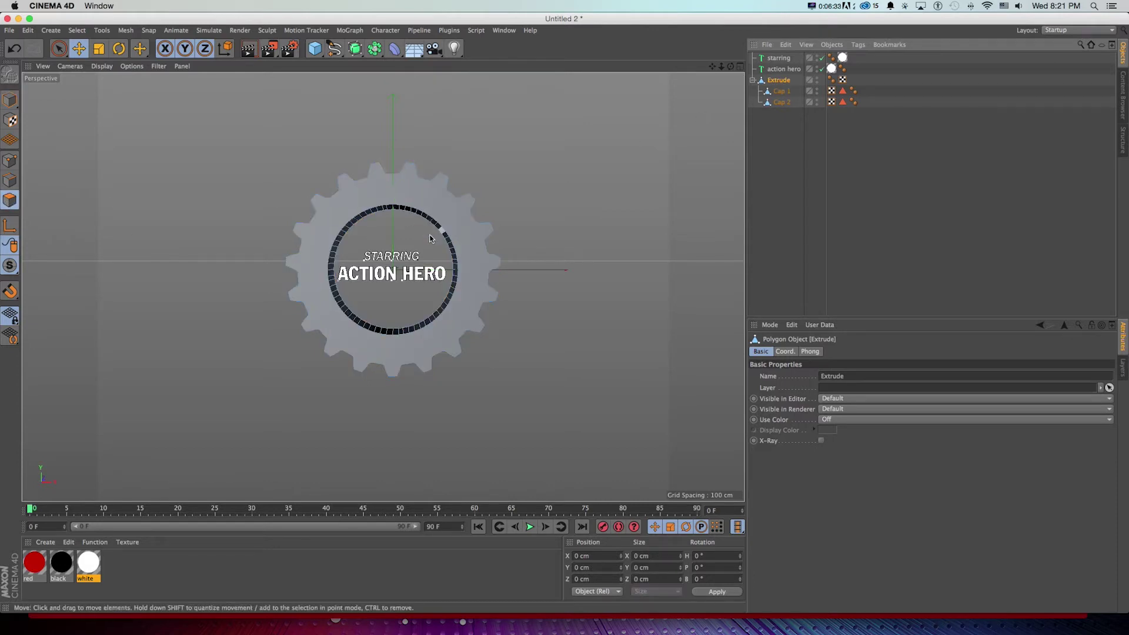
- Try selecting the polygons of the gear's inner ring with Live Selection, undoing the first stroke
left_click(58, 48)
left_click_drag(428, 221, 452, 269)
key("super+z")
left_click(409, 209)
left_click(387, 210)
left_click(364, 215)
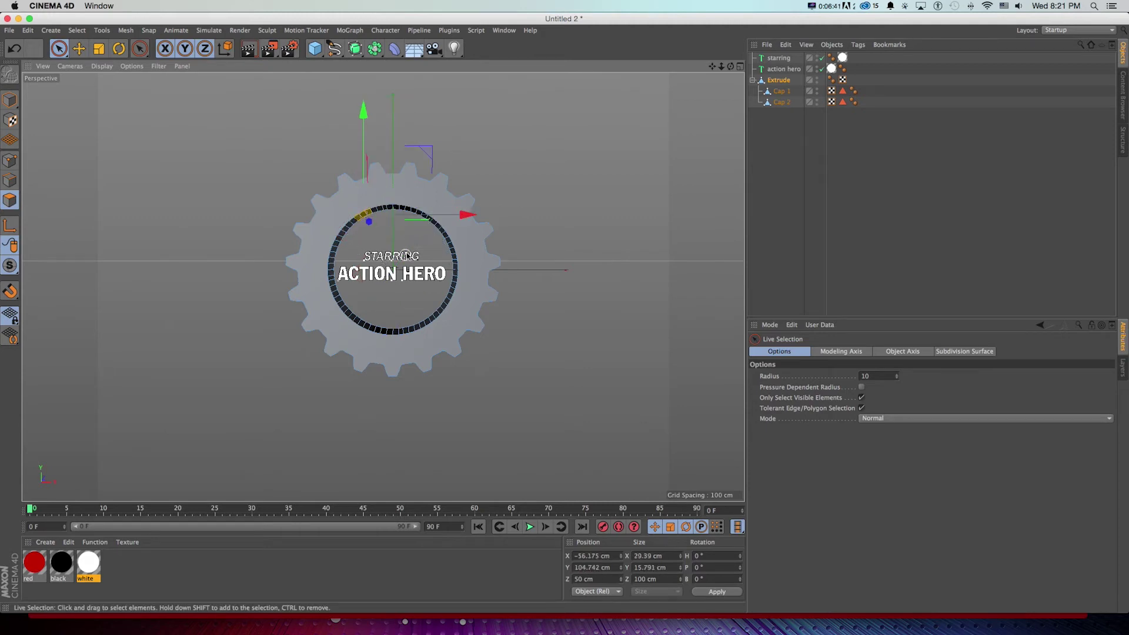
left_click_drag(362, 246, 321, 269, "alt")
- Select the complete polygon loop on the inner wall of the gear's hole with Loop Selection
key("u")
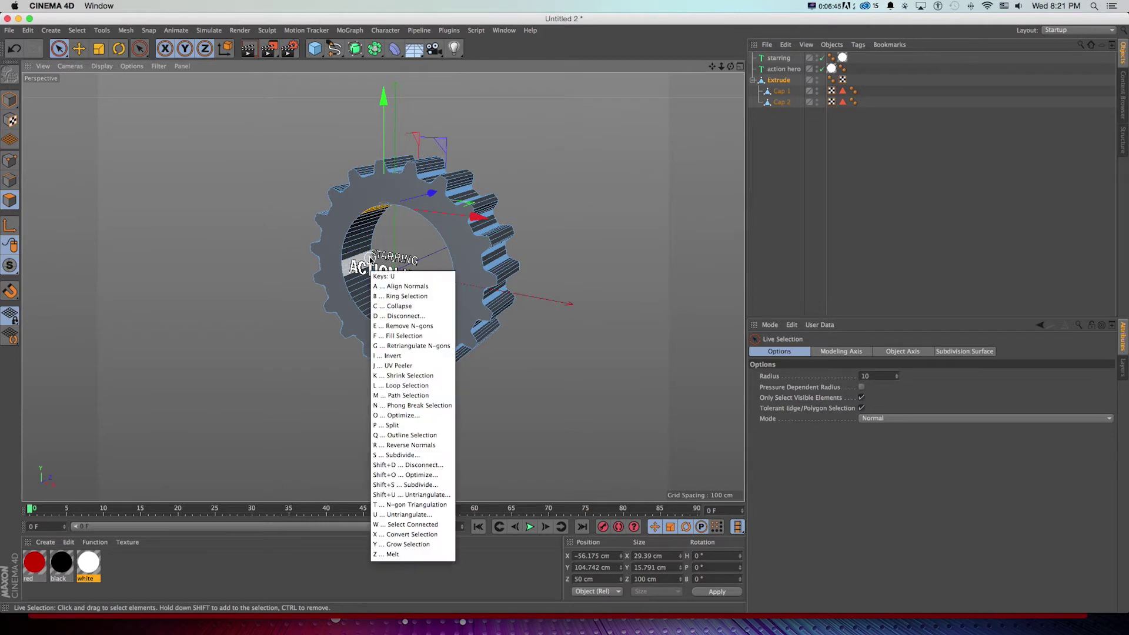
key("l")
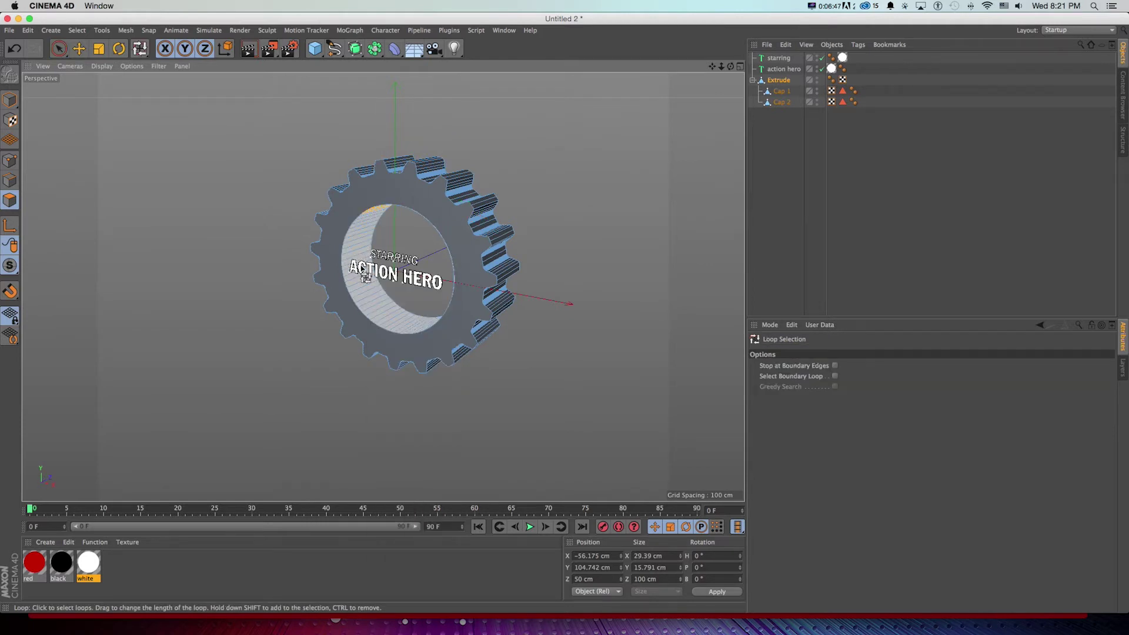
left_click(465, 196)
left_click(372, 243, "shift")
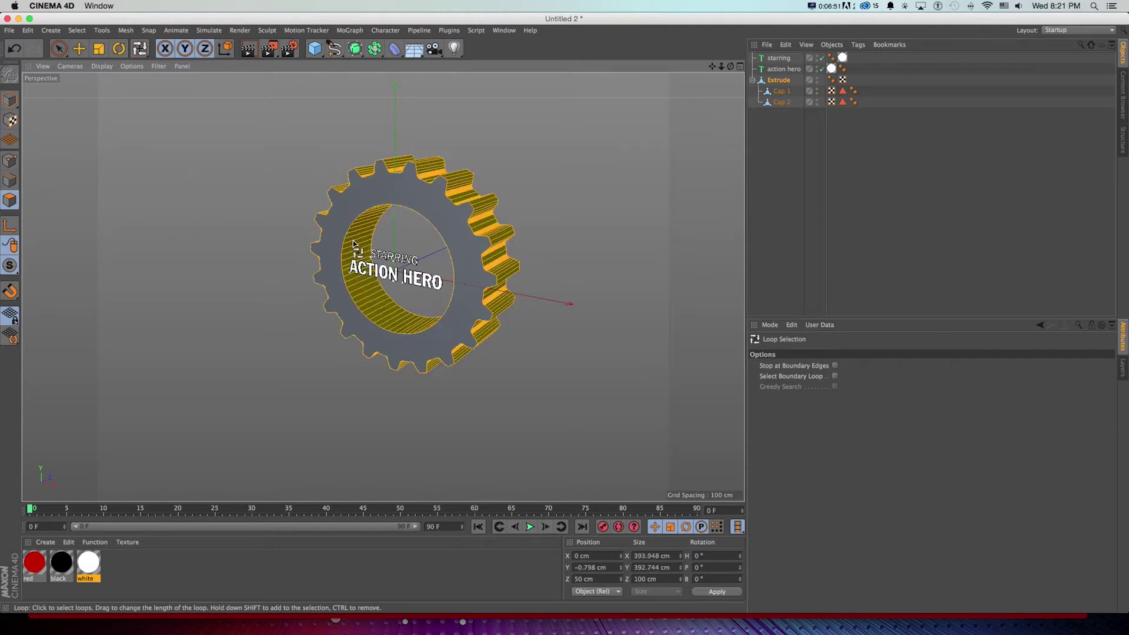
left_click_drag(372, 253, 385, 289, "alt")
left_click(517, 281)
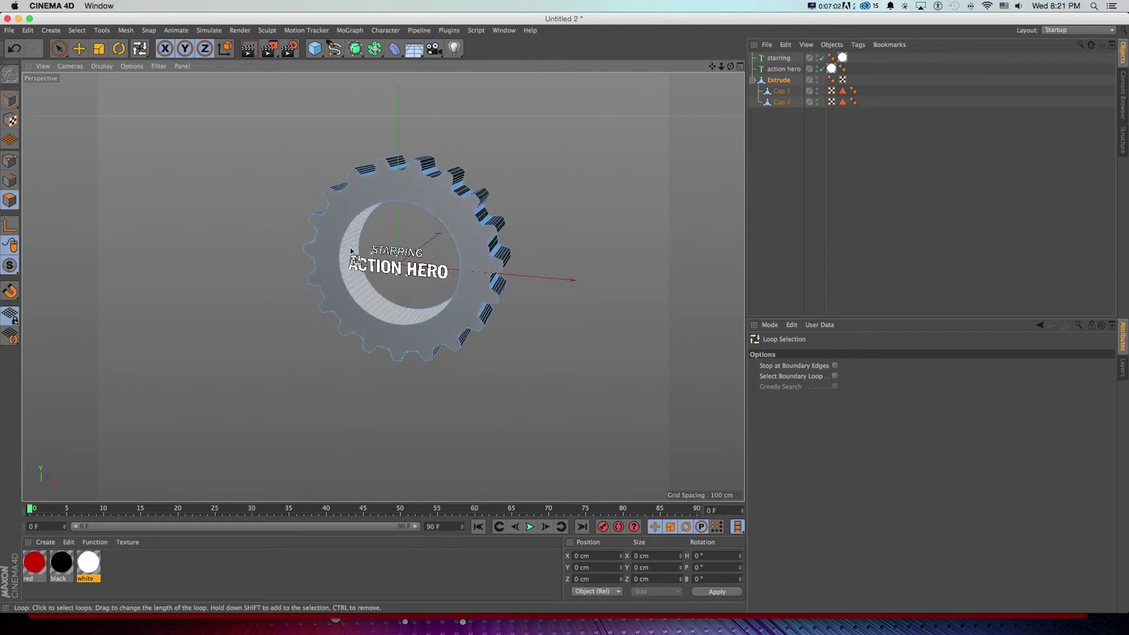
left_click(364, 267)
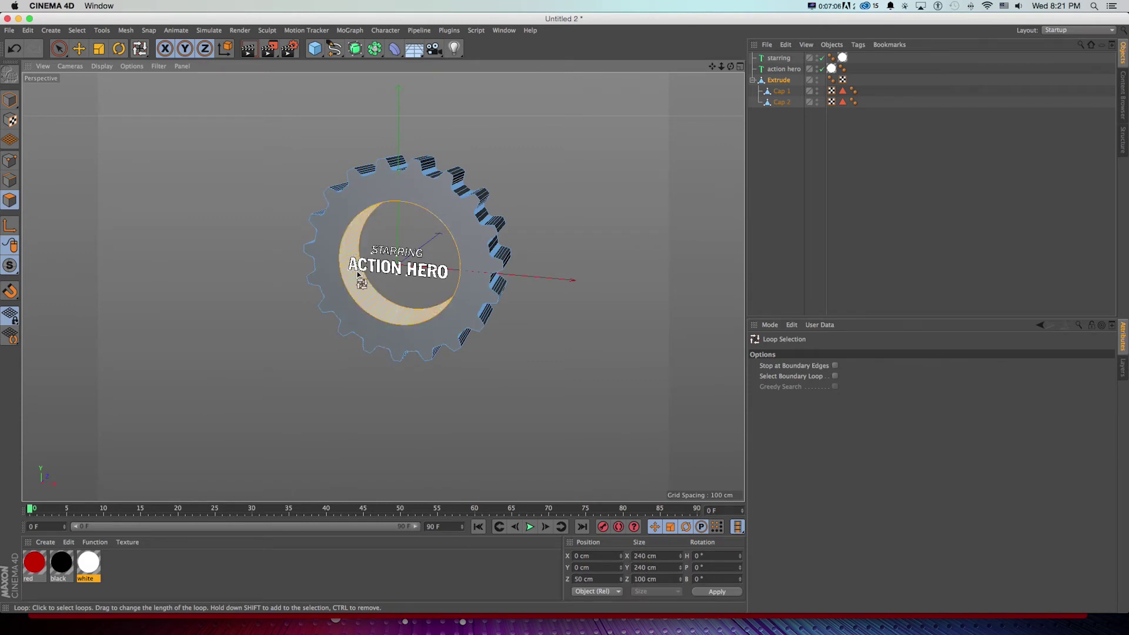
- Apply the black material to the selected inner loop polygons and check the resulting texture and polygon selection tags
left_click_drag(347, 279, 387, 250, "alt")
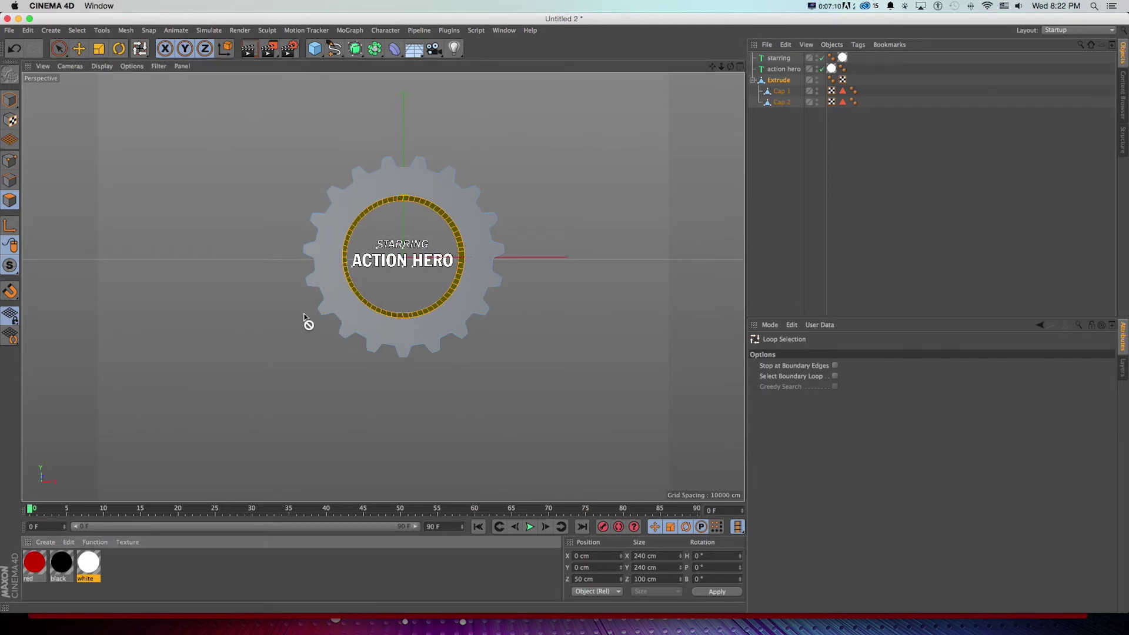
left_click_drag(398, 199, 396, 203)
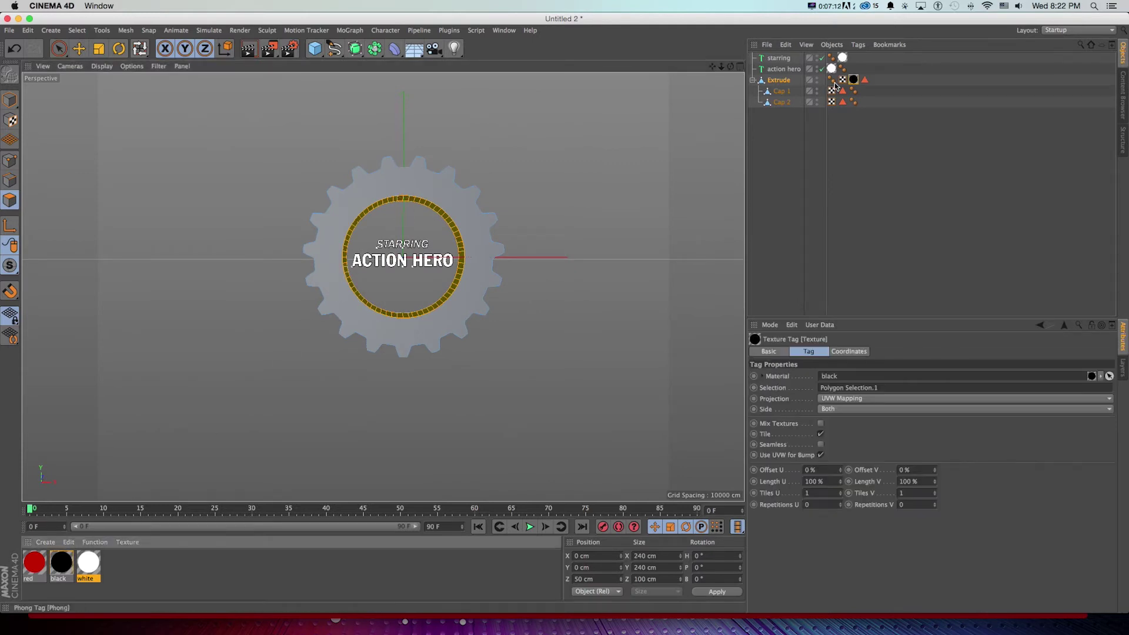
left_click(866, 82)
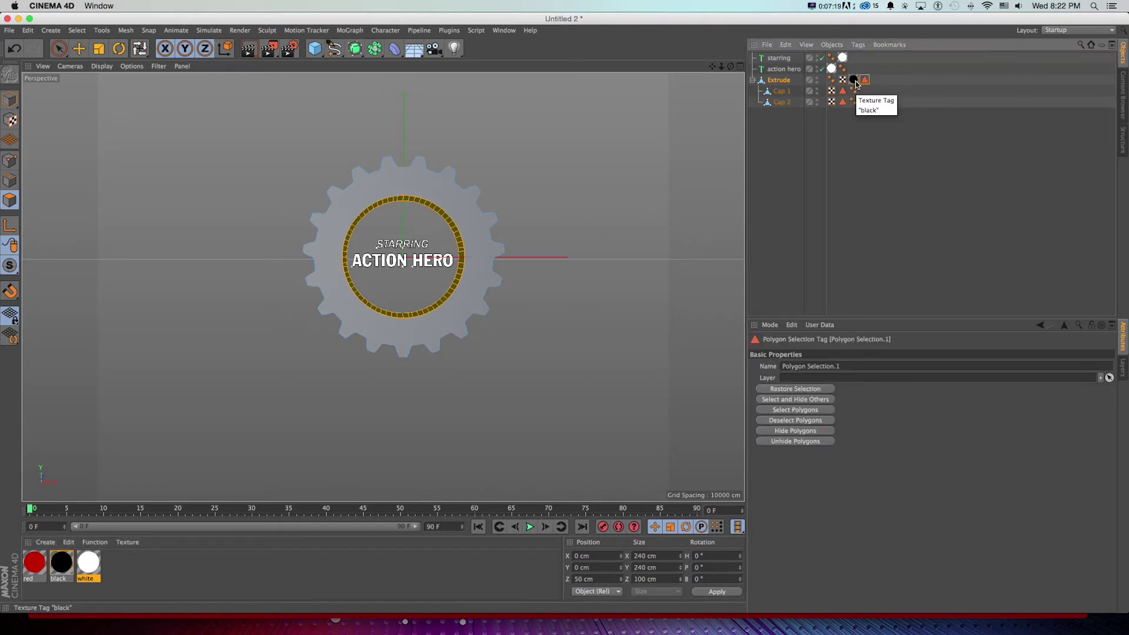
left_click(854, 81)
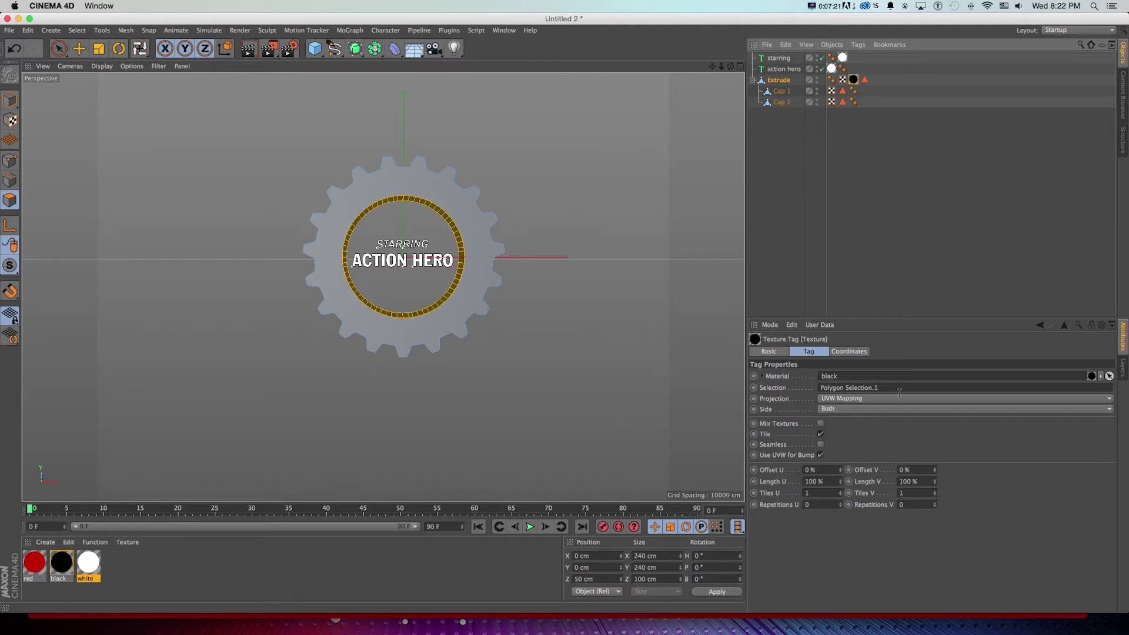
left_click(870, 196)
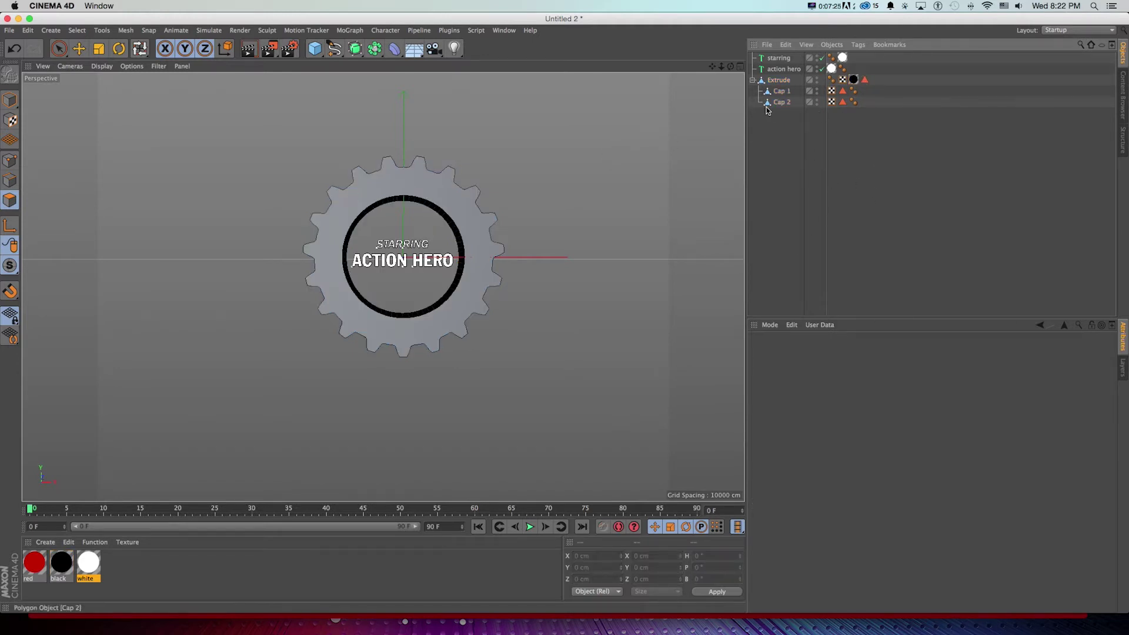
left_click(865, 81)
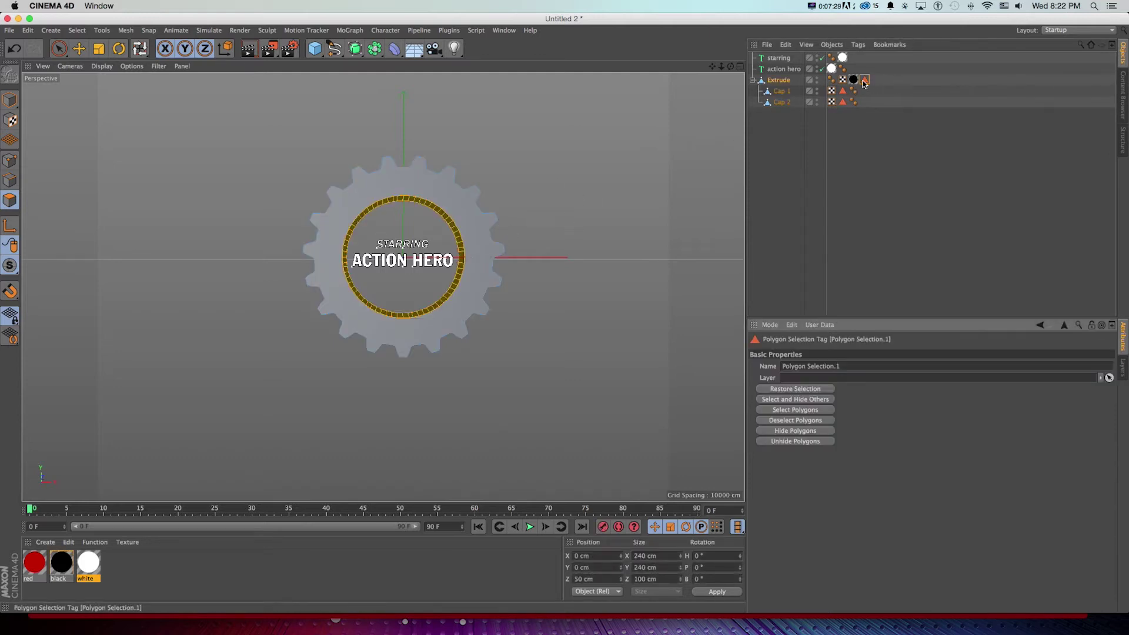
- Clear the polygon selection, apply the white material to the whole gear and place its texture tag ahead of the black one
left_click(479, 210)
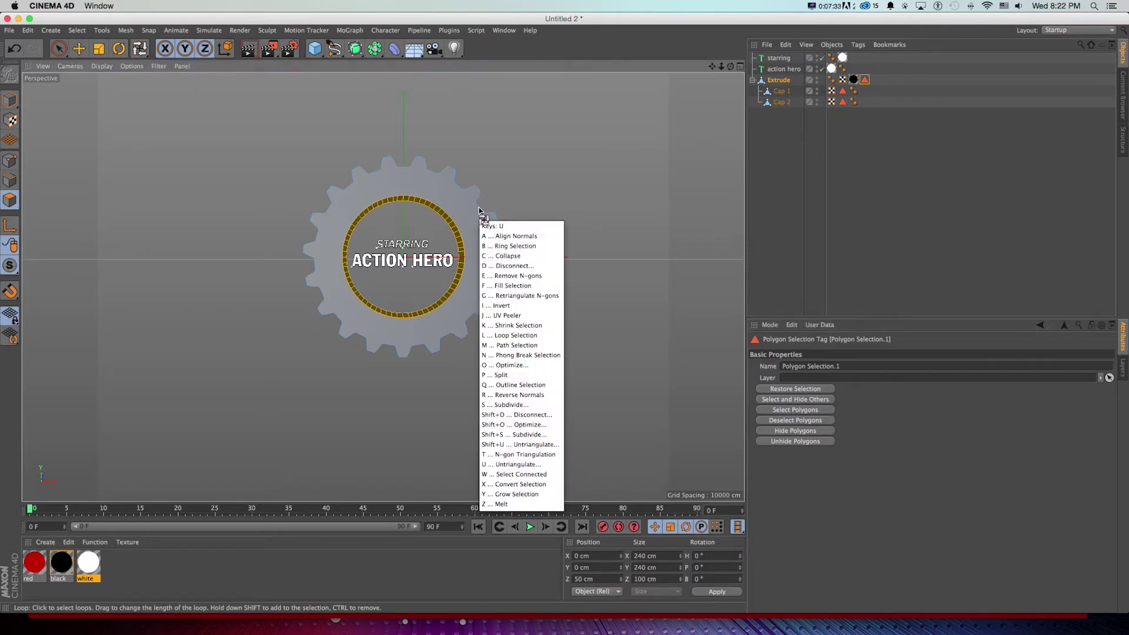
mouse_move(479, 210)
left_mouse_down("alt")
mouse_move(358, 302)
mouse_move(524, 201)
mouse_move(283, 396)
mouse_move(557, 235)
mouse_move(431, 305)
mouse_move(517, 250)
mouse_move(484, 215)
left_mouse_up("alt")
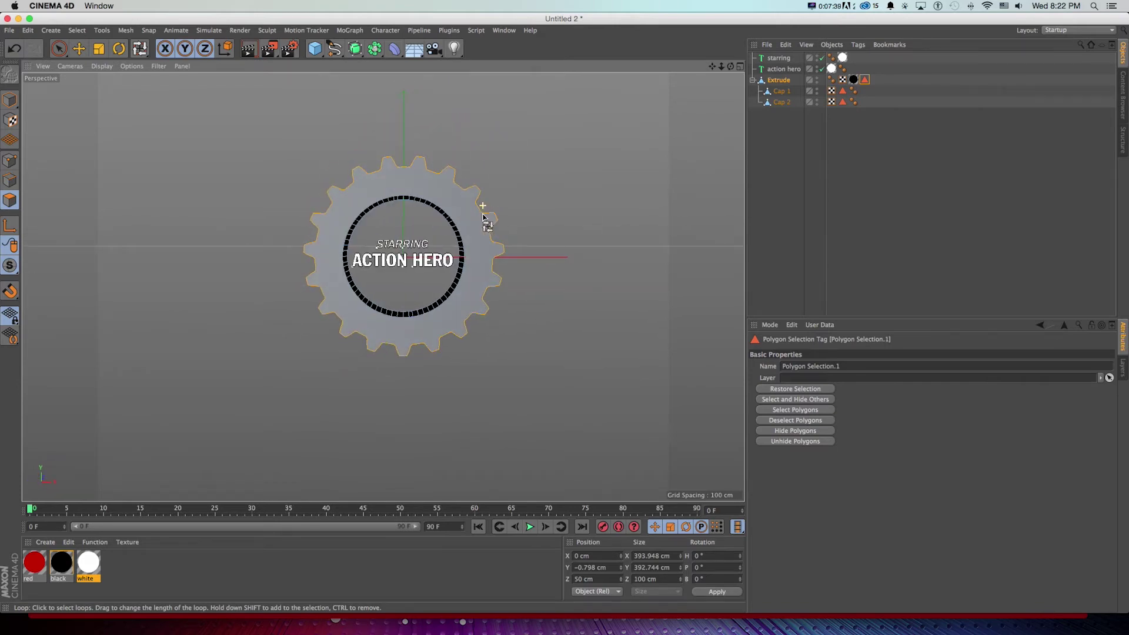
left_click(841, 154)
left_click_drag(86, 569, 785, 83)
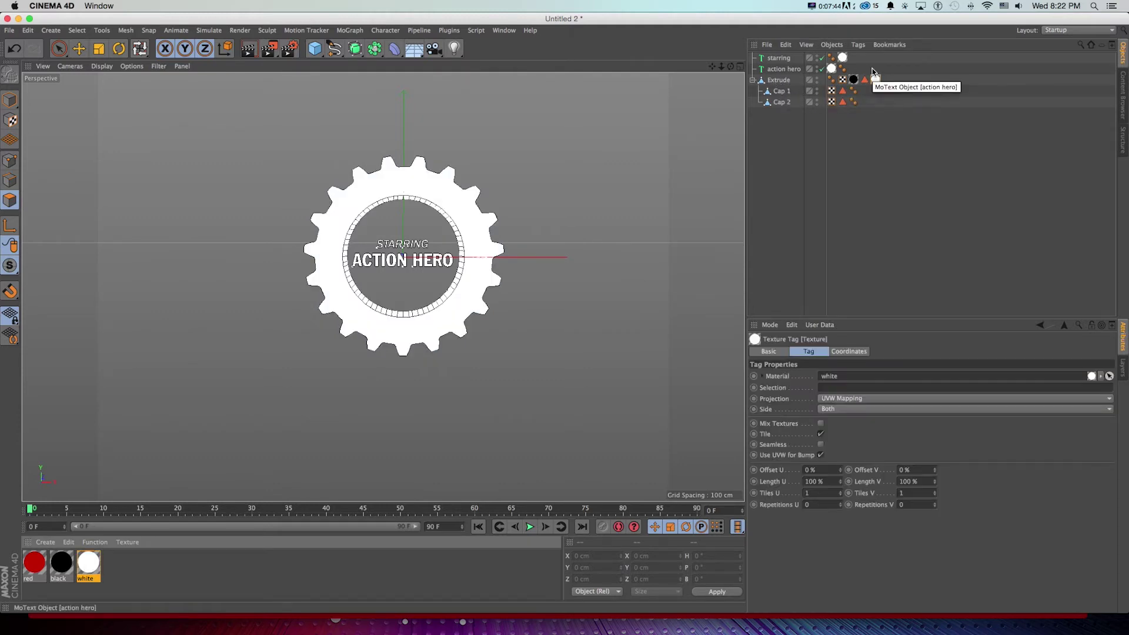
left_click_drag(876, 80, 829, 80)
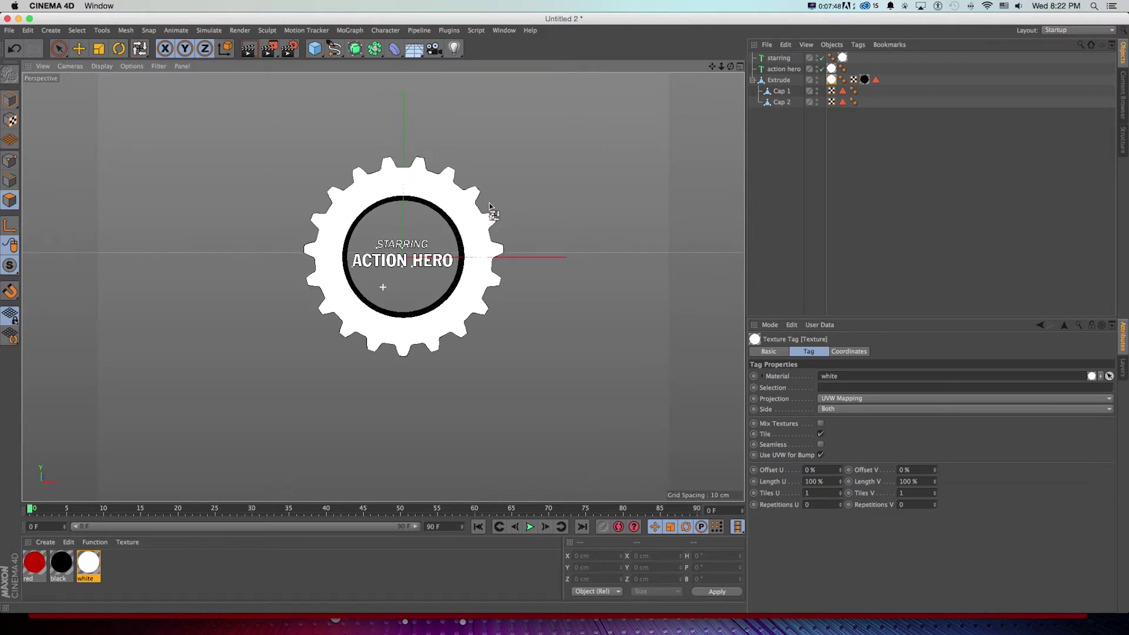
- Turn on the interactive render region and enlarge it to cover most of the viewport around the gear
key("e")
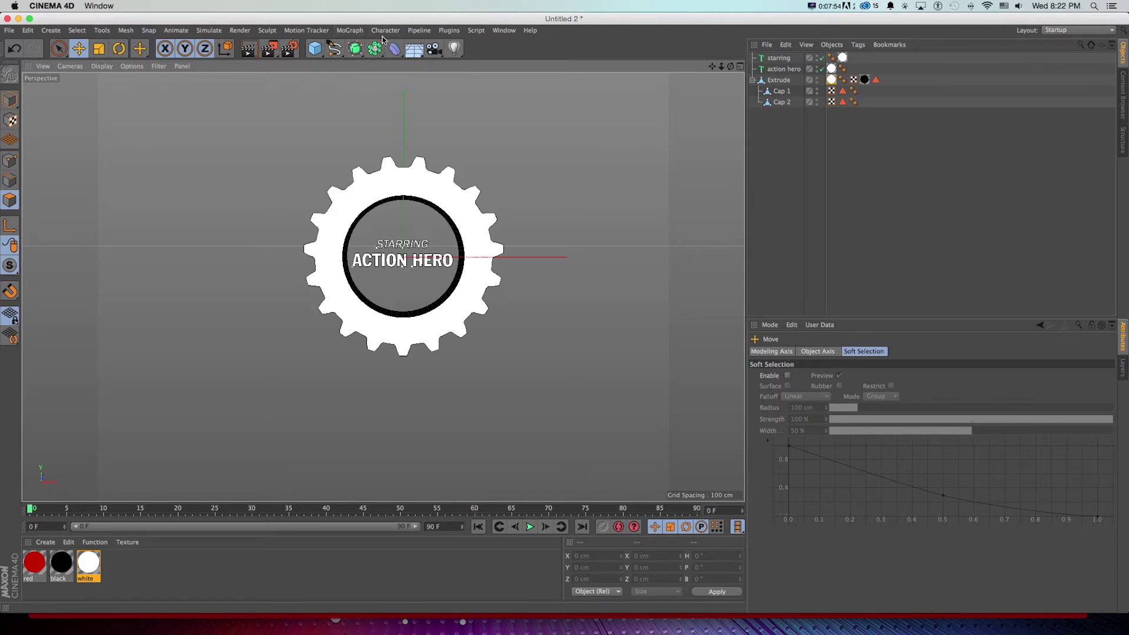
key("alt+r")
left_click_drag(565, 180, 711, 74)
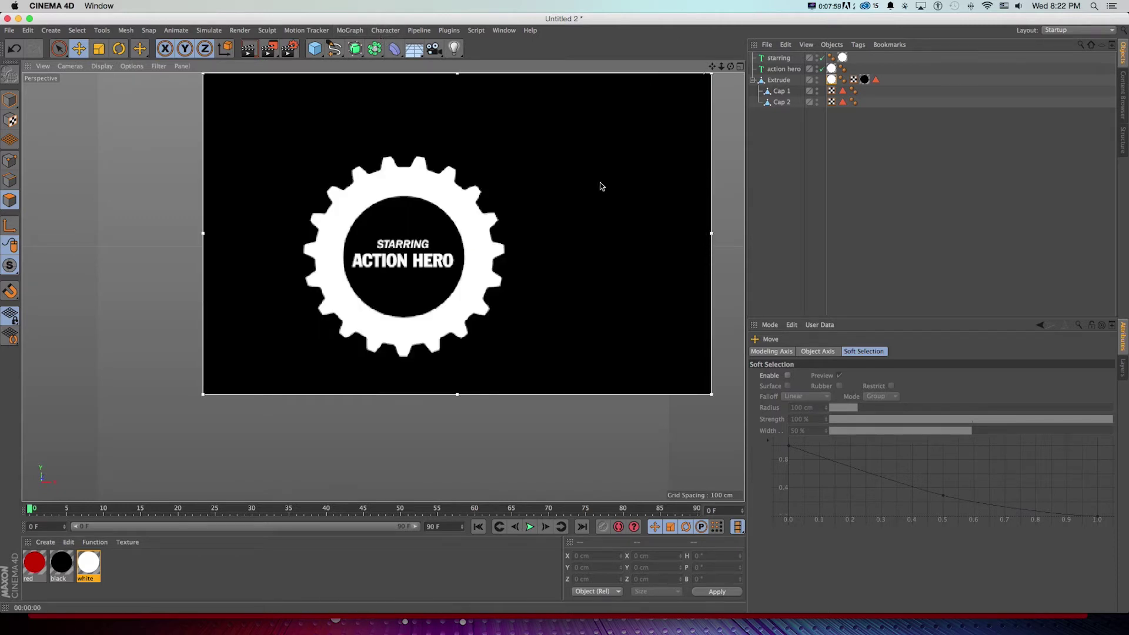
left_click_drag(203, 394, 118, 495)
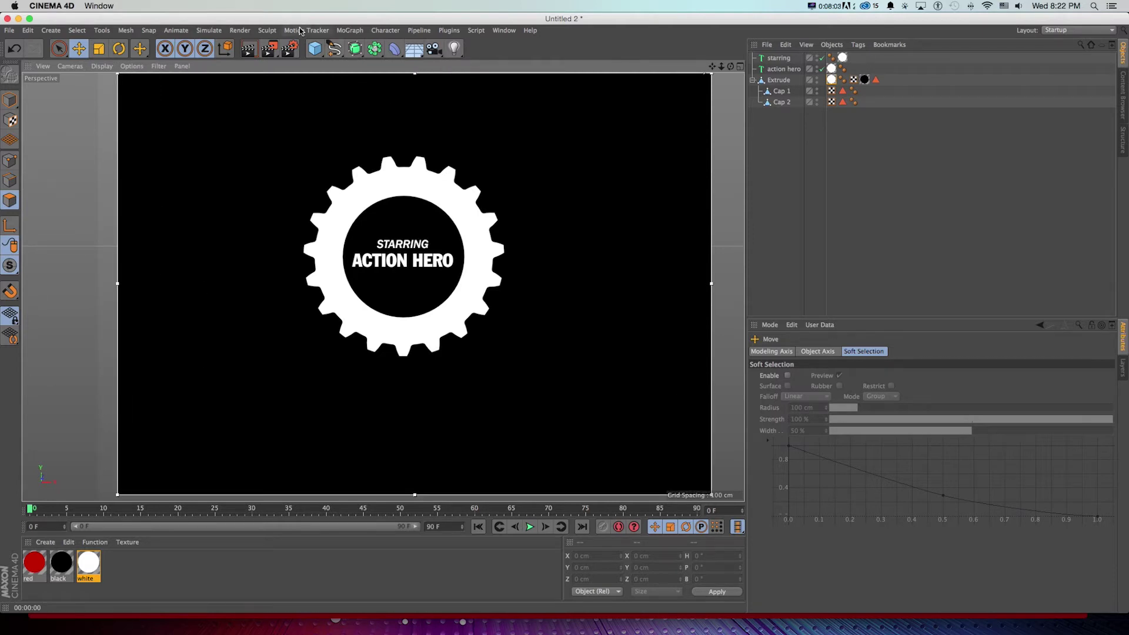
- Add a Background object to the scene and apply the red material to it
left_click(415, 53)
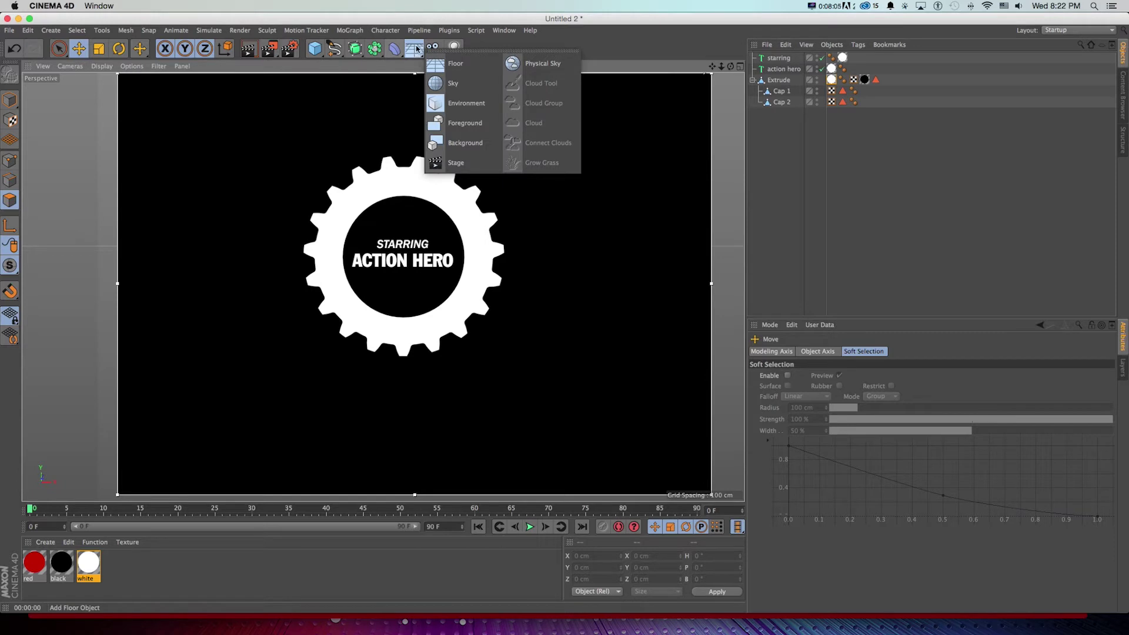
left_click(464, 143)
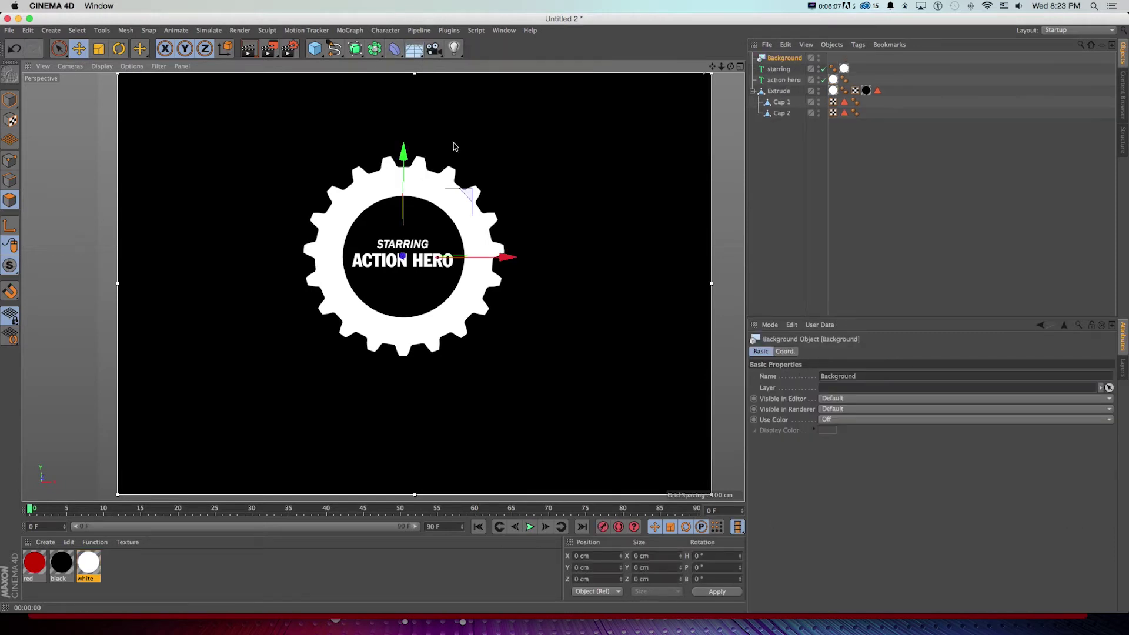
left_click_drag(37, 564, 779, 61)
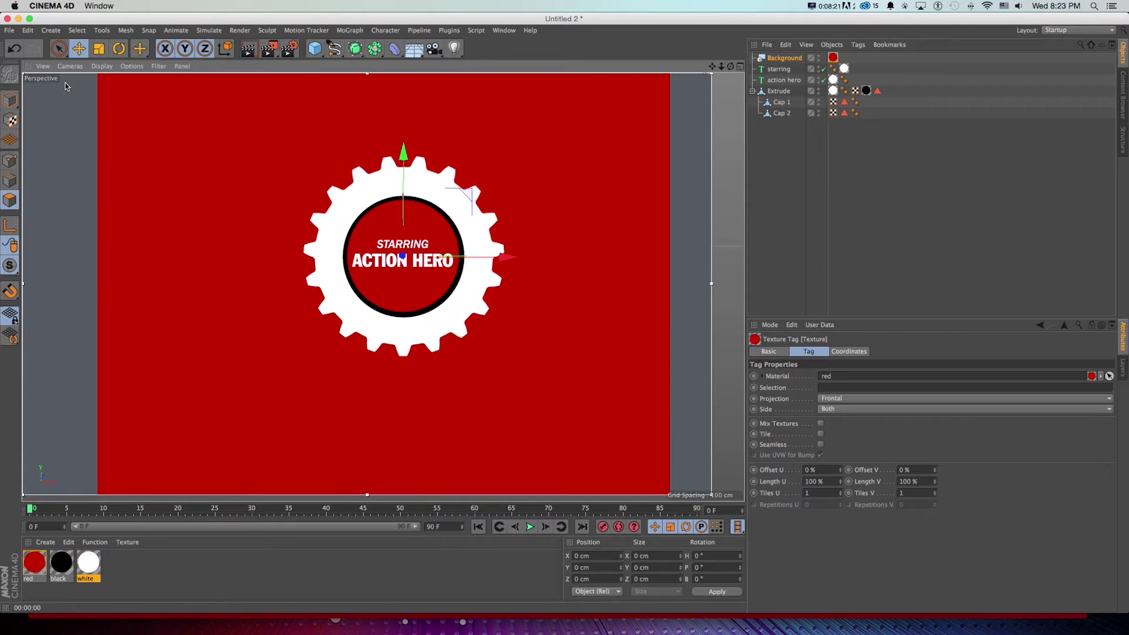
left_click_drag(464, 320, 402, 297, "alt")
- Set the render output to 1920 x 1080 pixels with the ratio locked and close the render settings
left_click(290, 49)
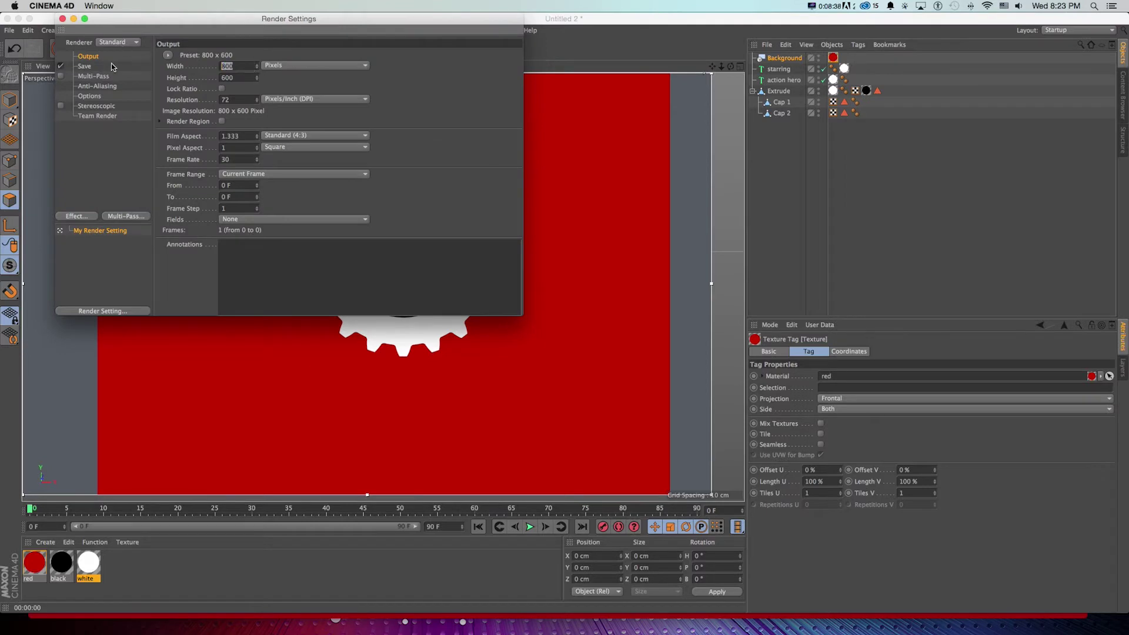
key("Tab")
type("1080")
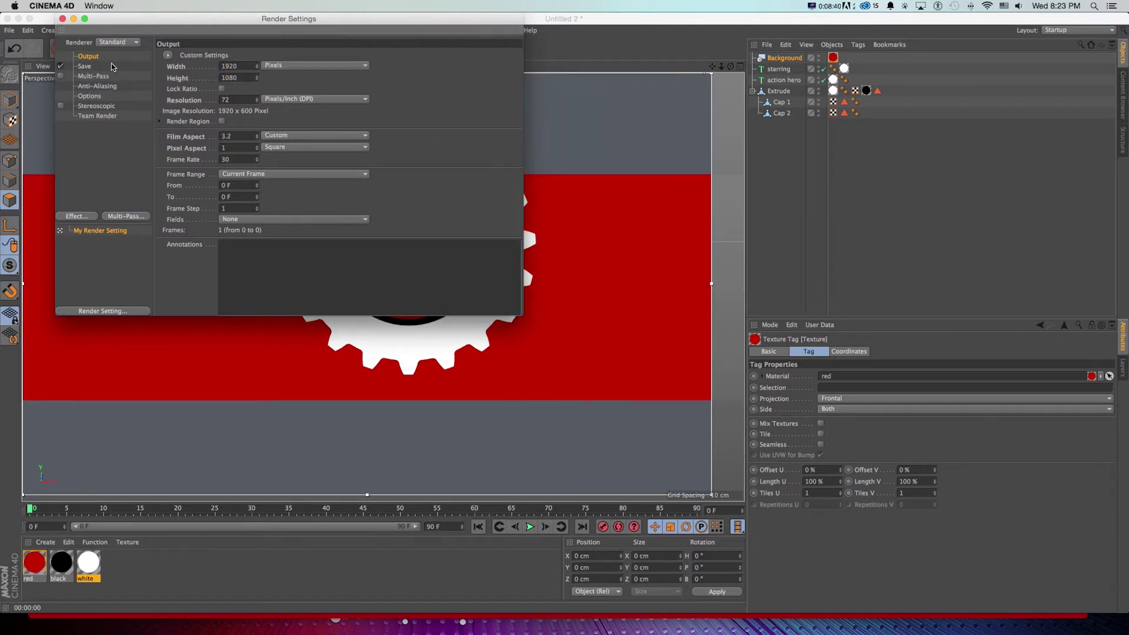
key("Return")
left_click(221, 88)
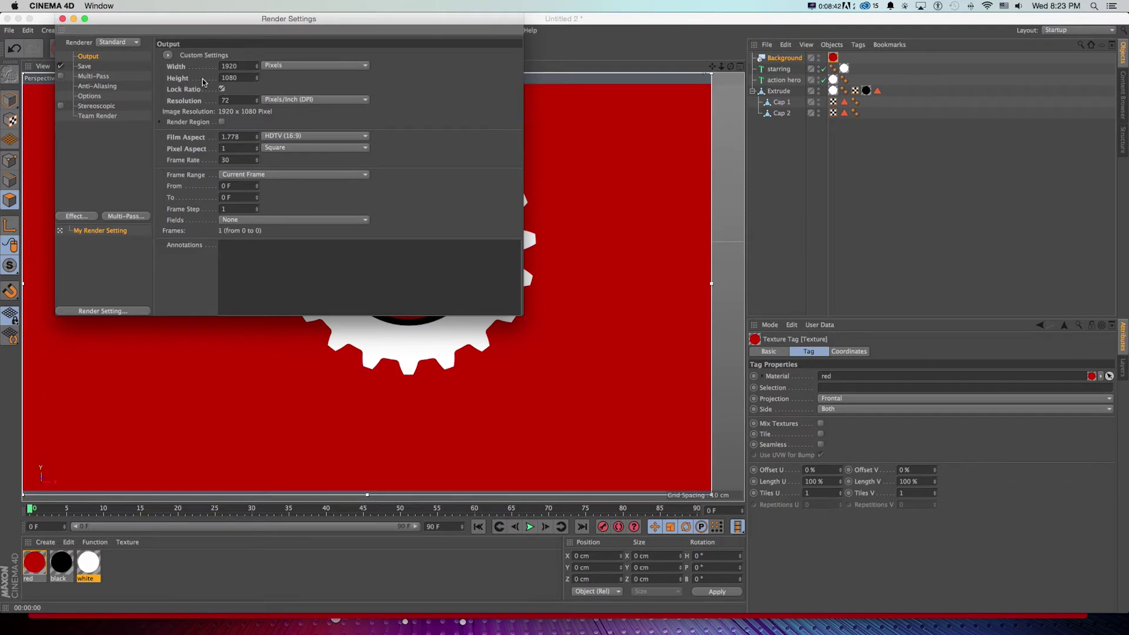
left_click(62, 18)
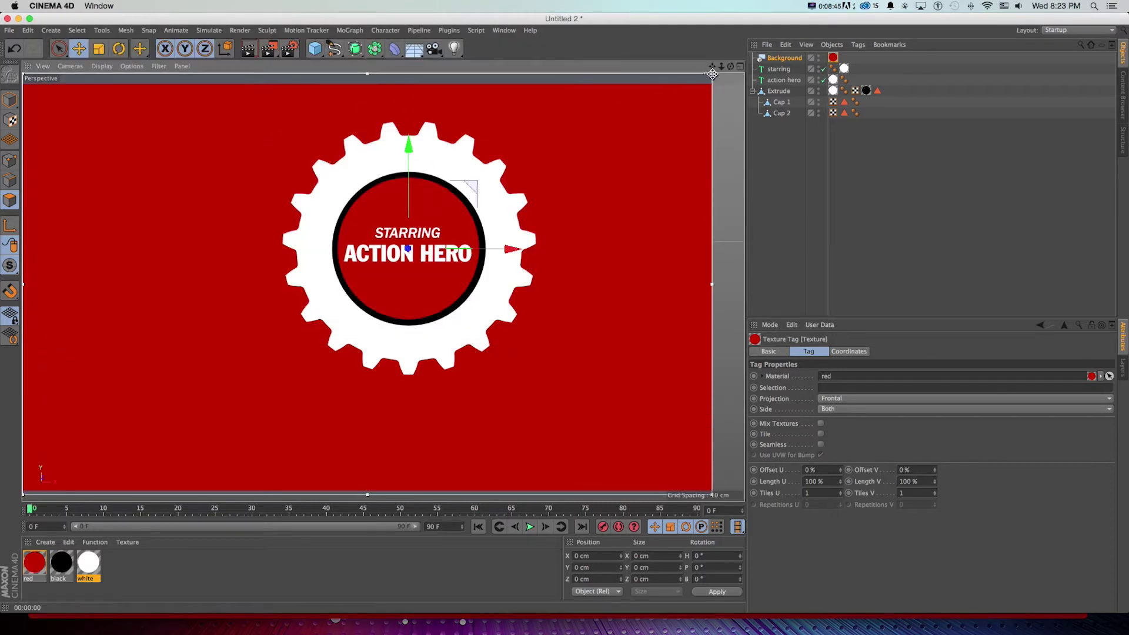
- Rename the Extrude object as gear
mouse_move(712, 66)
left_mouse_down()
mouse_move(698, 81)
mouse_move(738, 65)
mouse_move(712, 82)
left_mouse_up()
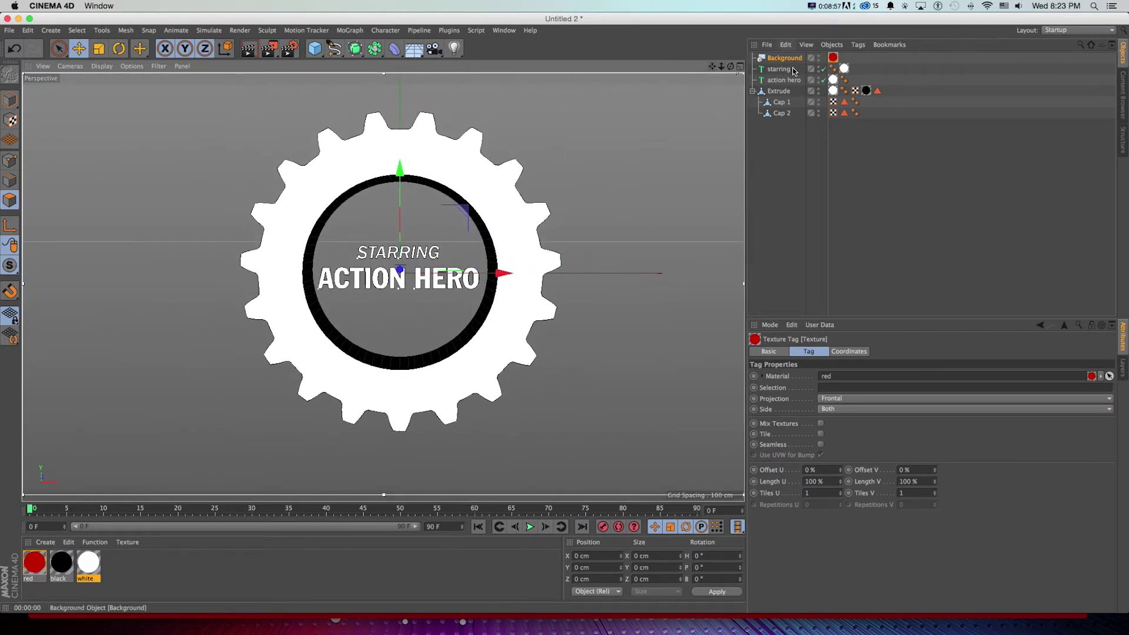
key("super+r")
double_click(776, 94)
type("gear")
key("Return")
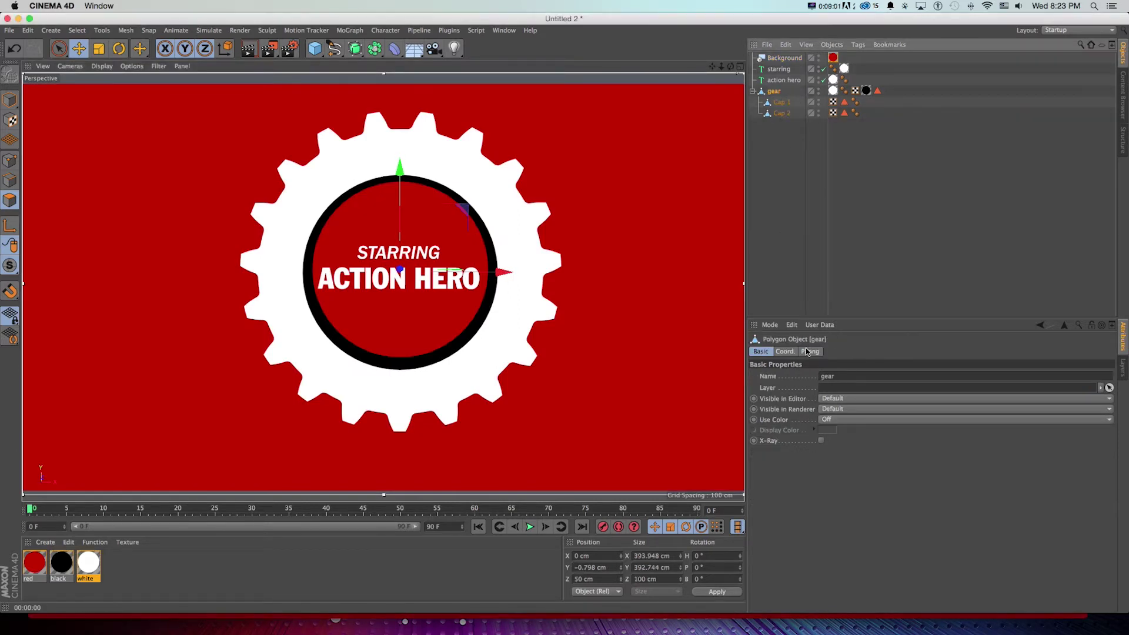
- Try tilting the gear to a pitch of about -69°
left_click(785, 352)
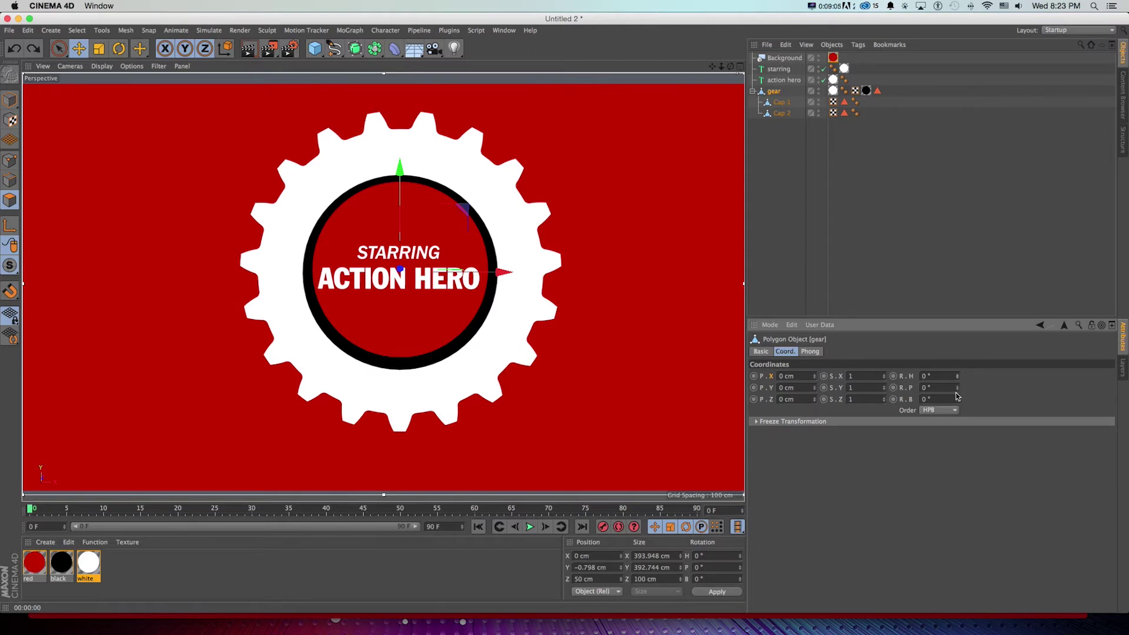
mouse_move(957, 396)
left_mouse_down()
mouse_move(957, 383)
mouse_move(958, 399)
left_mouse_up()
key("super+z")
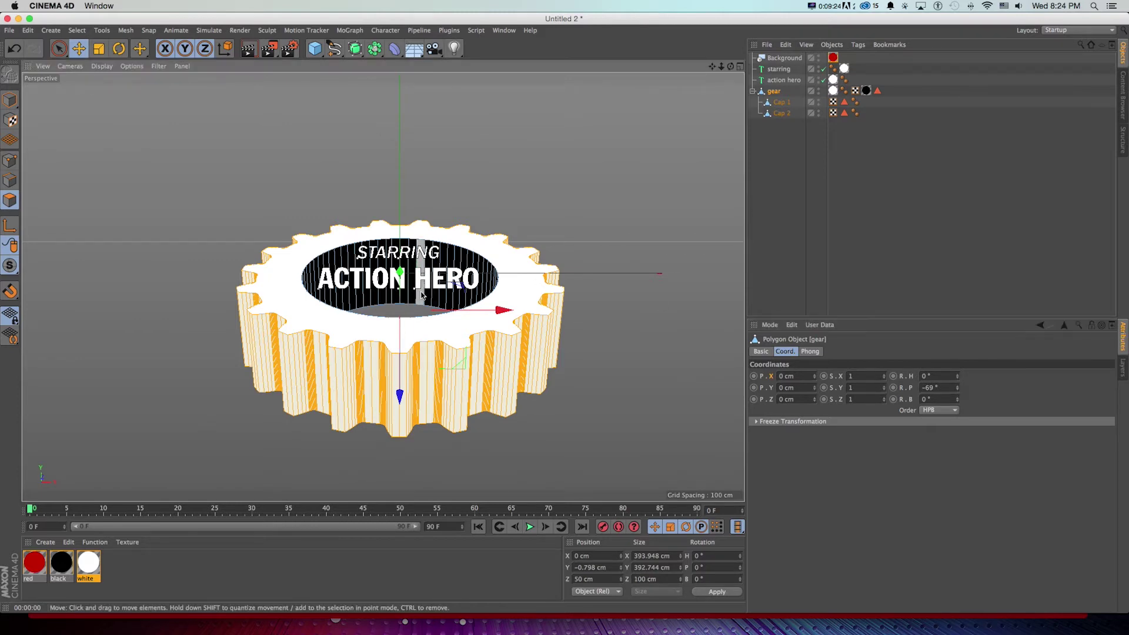
key("super+z")
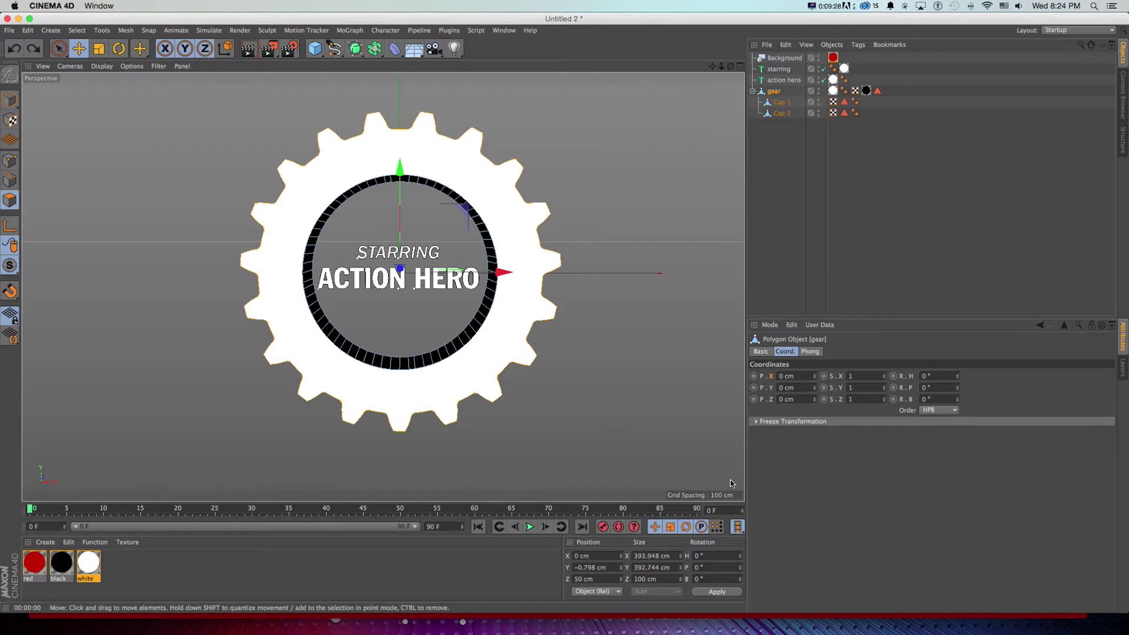
- Try keyframing the gear's pitch at frame 0 and changing its angle
left_click(939, 387)
left_click(894, 388)
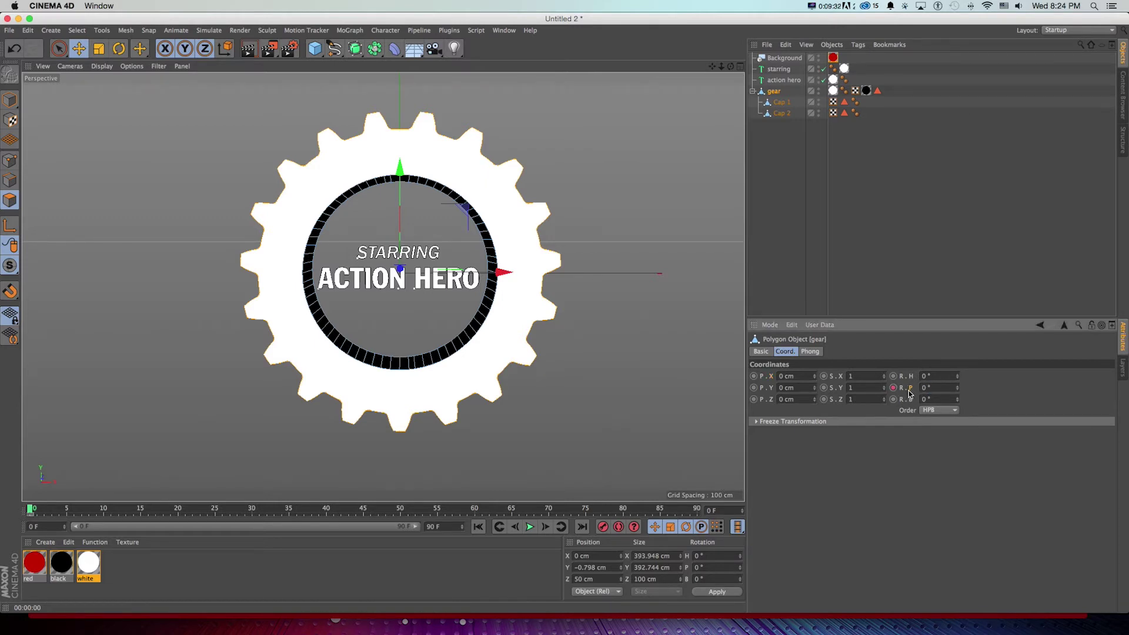
left_click_drag(957, 399, 958, 363)
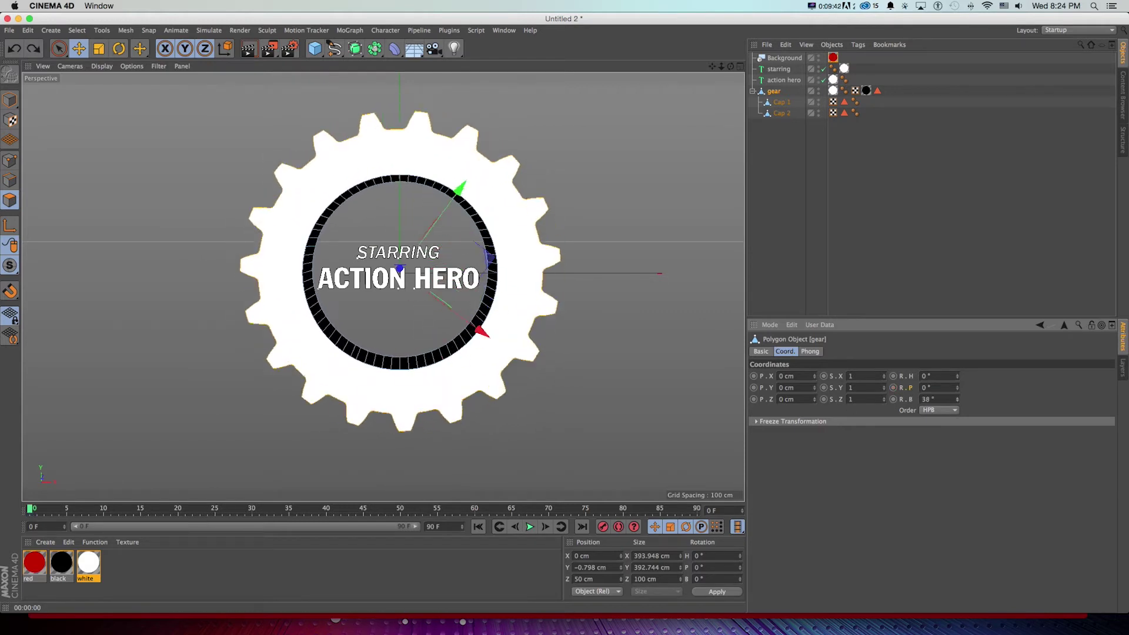
left_click(923, 389)
key("super+z")
key("super+z")
- Keyframe the gear's bank rotation from 0° at frame 0 to 175° at frame 90
left_click(894, 399, "ctrl")
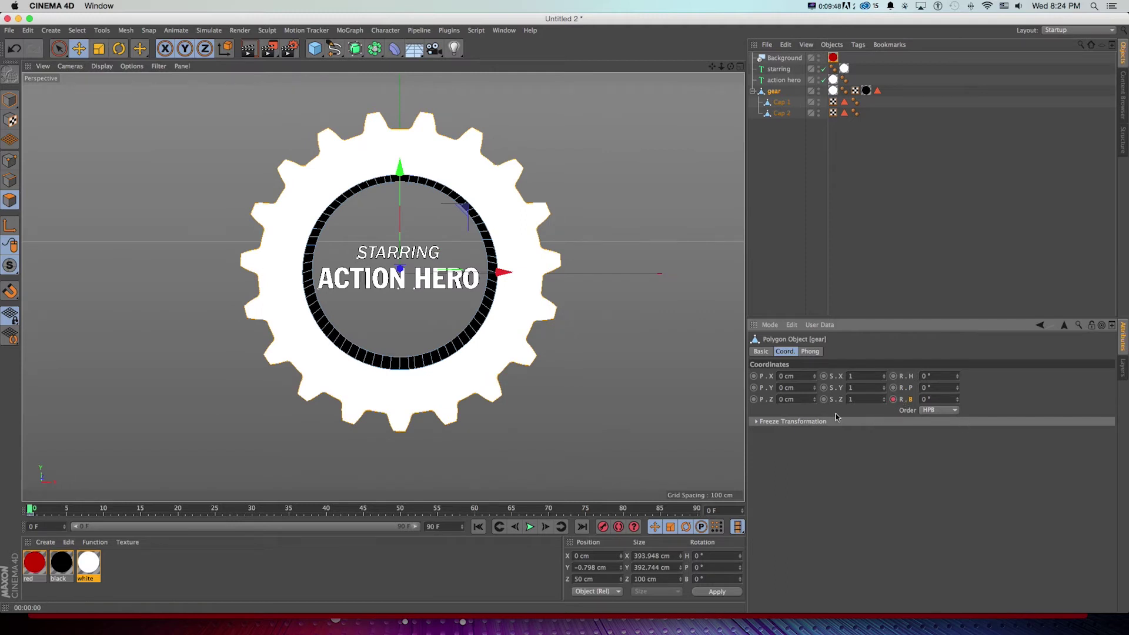
left_click_drag(598, 513, 761, 514)
left_click_drag(955, 401, 947, 399)
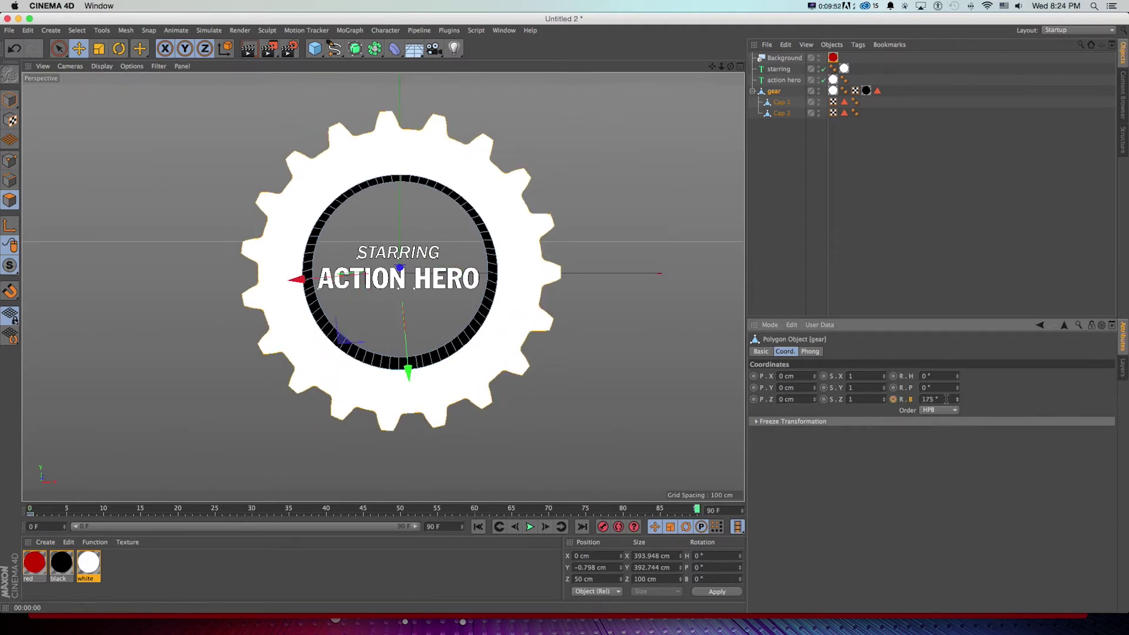
left_click(893, 400)
- Play back the gear's bank rotation from the first frame to check its motion
left_click(530, 527)
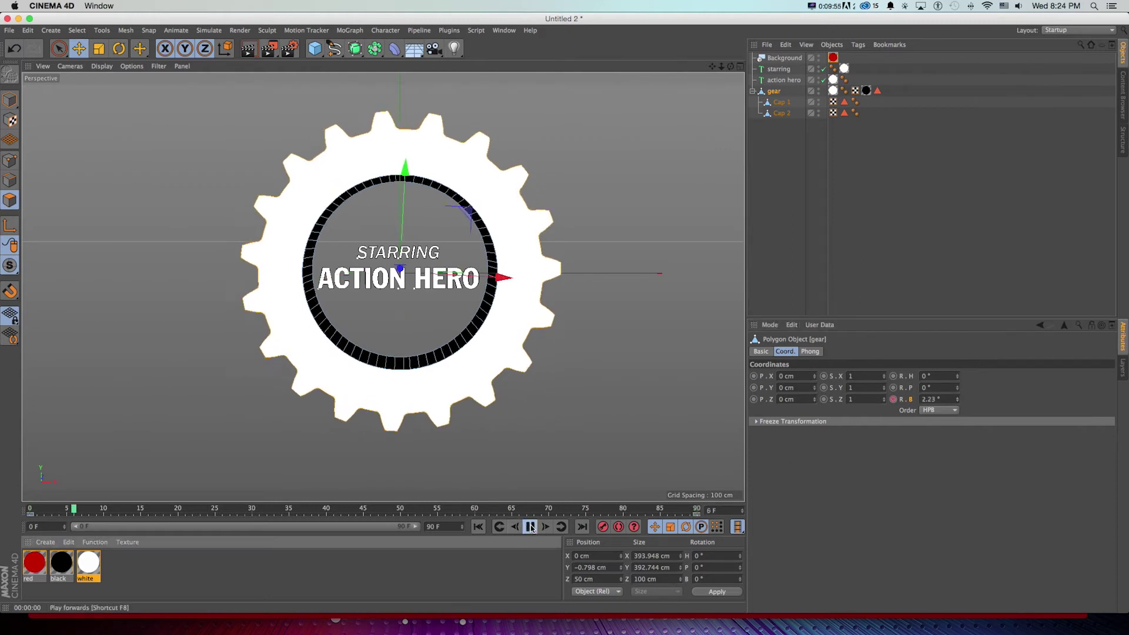
left_click(529, 527)
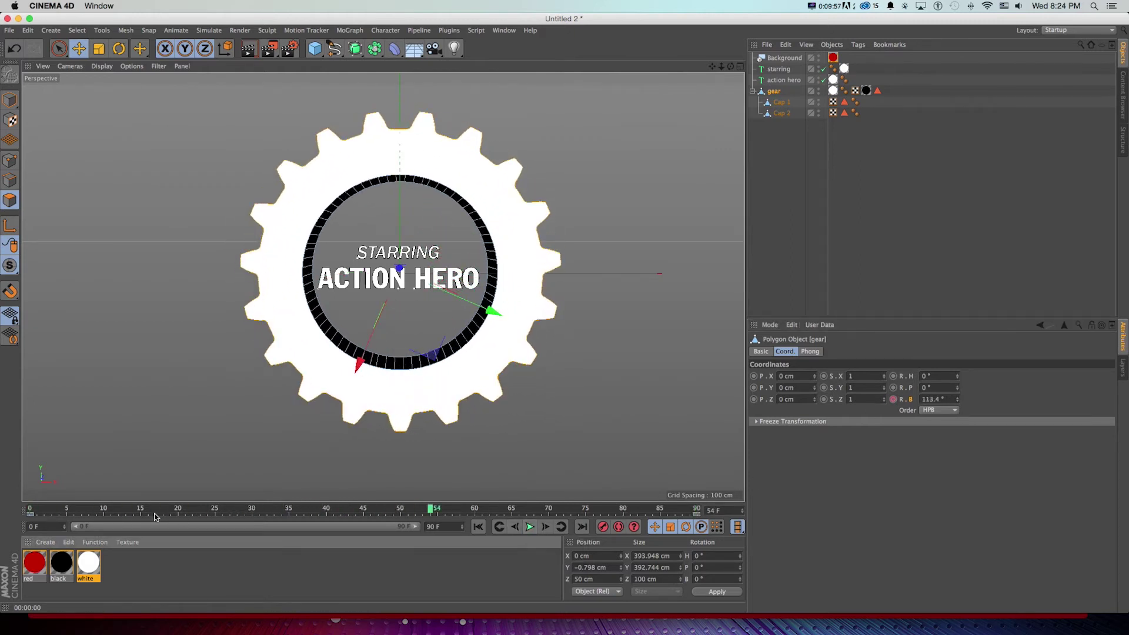
left_click_drag(54, 512, 30, 513)
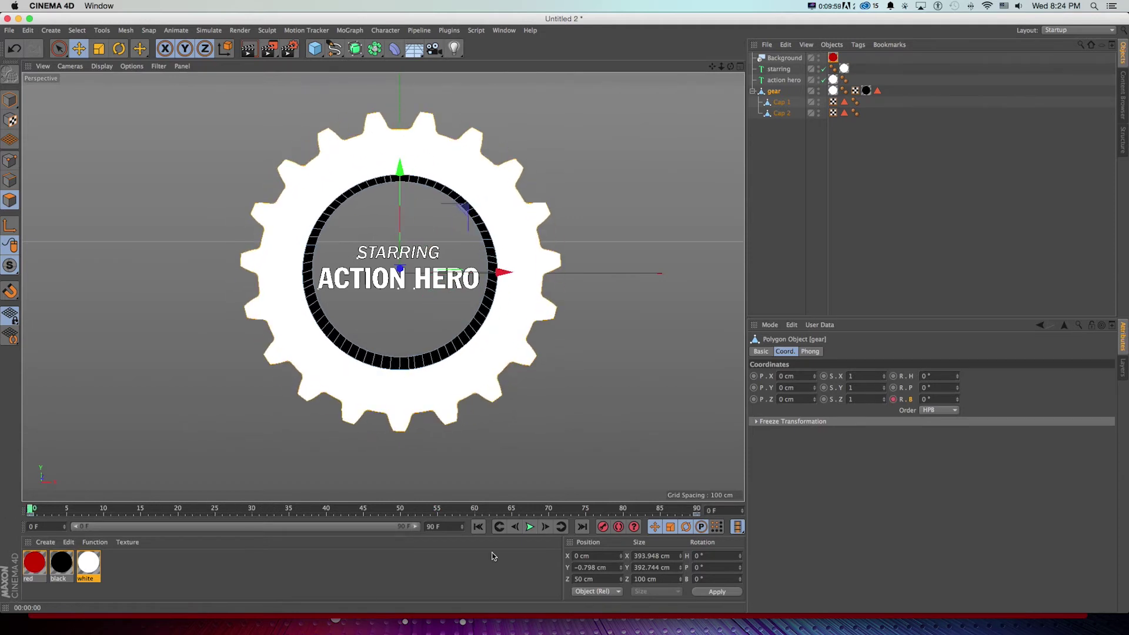
left_click(530, 526)
left_click(530, 527)
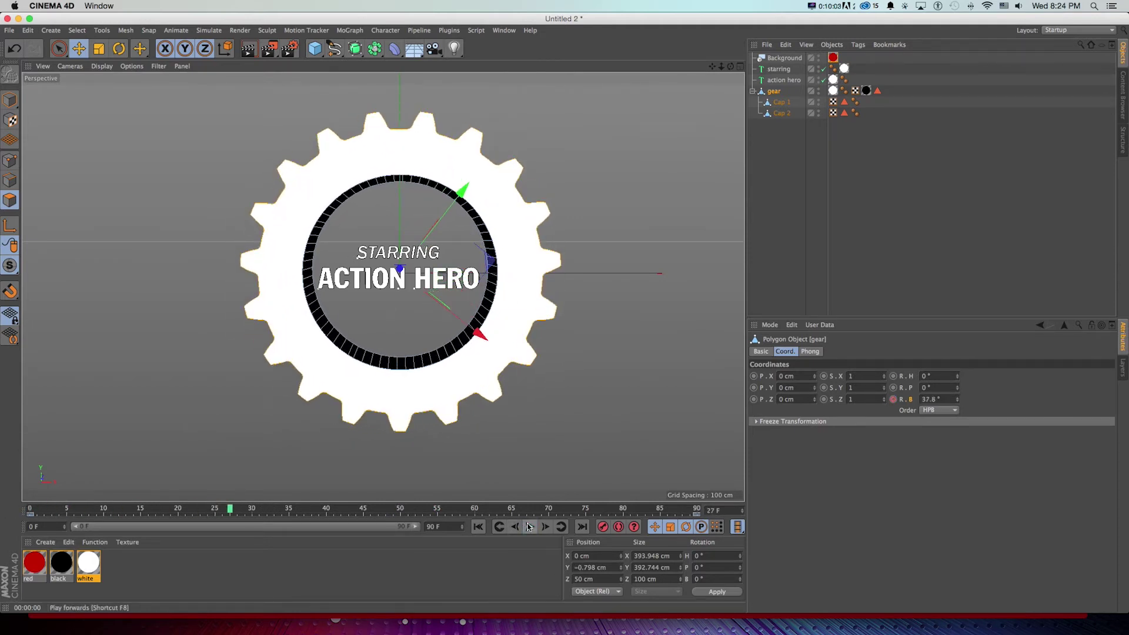
- Set the interpolation of the gear's bank key at frame 0 to Linear and play back the rotation
left_click(144, 517)
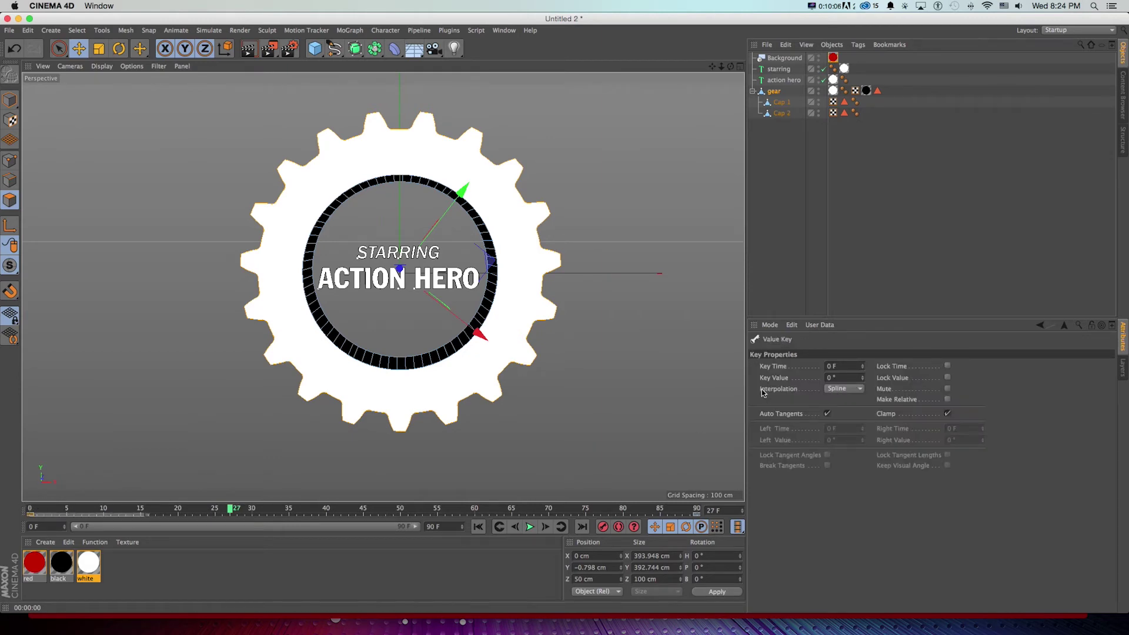
left_click(844, 389)
left_click(844, 422)
left_click(530, 527)
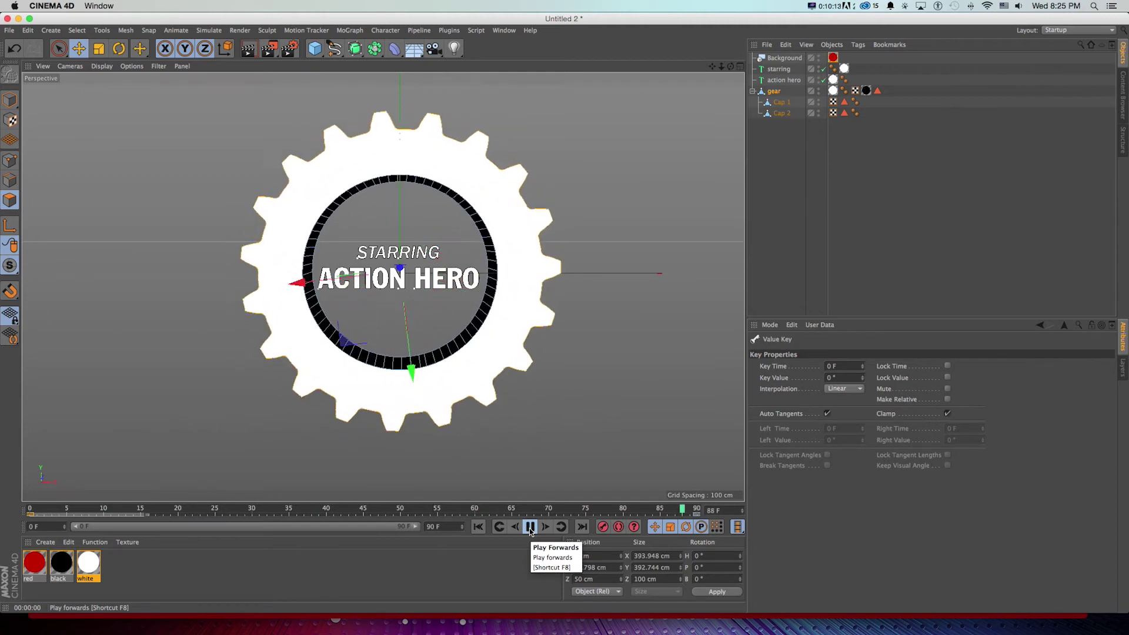
left_click(530, 526)
- Keyframe the gear's pitch from 0° at frame 60 to -78° at frame 90
left_click(774, 91)
key("shift+f")
left_click_drag(400, 509, 475, 516)
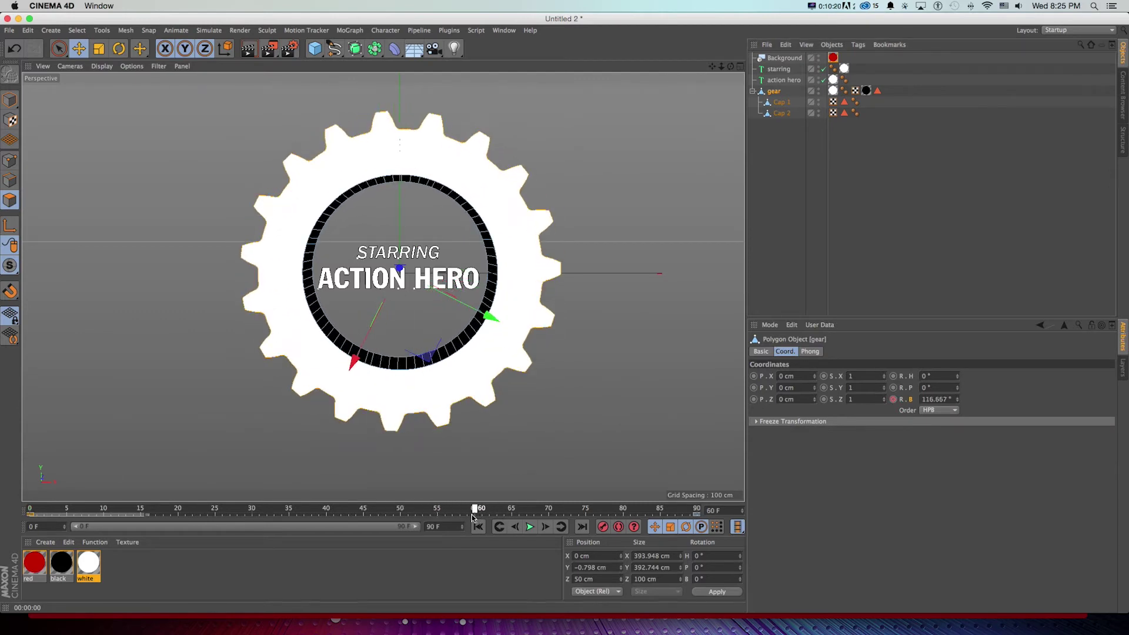
left_click_drag(953, 386, 900, 387)
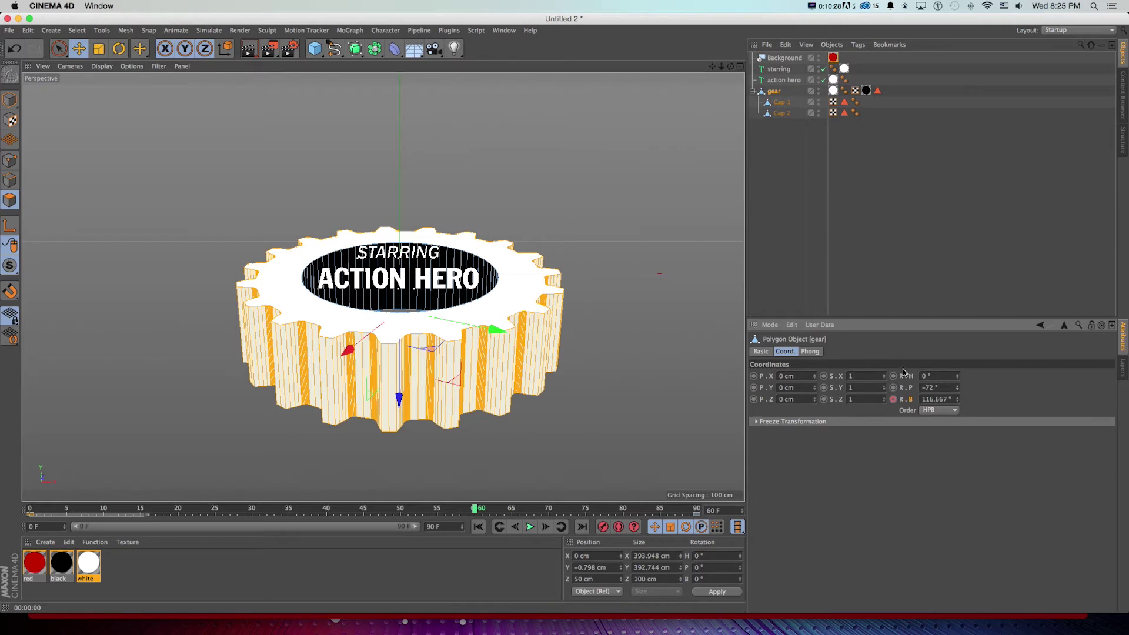
key("super+z")
left_click(893, 388)
left_click_drag(476, 512, 734, 513)
left_click_drag(957, 388, 957, 436)
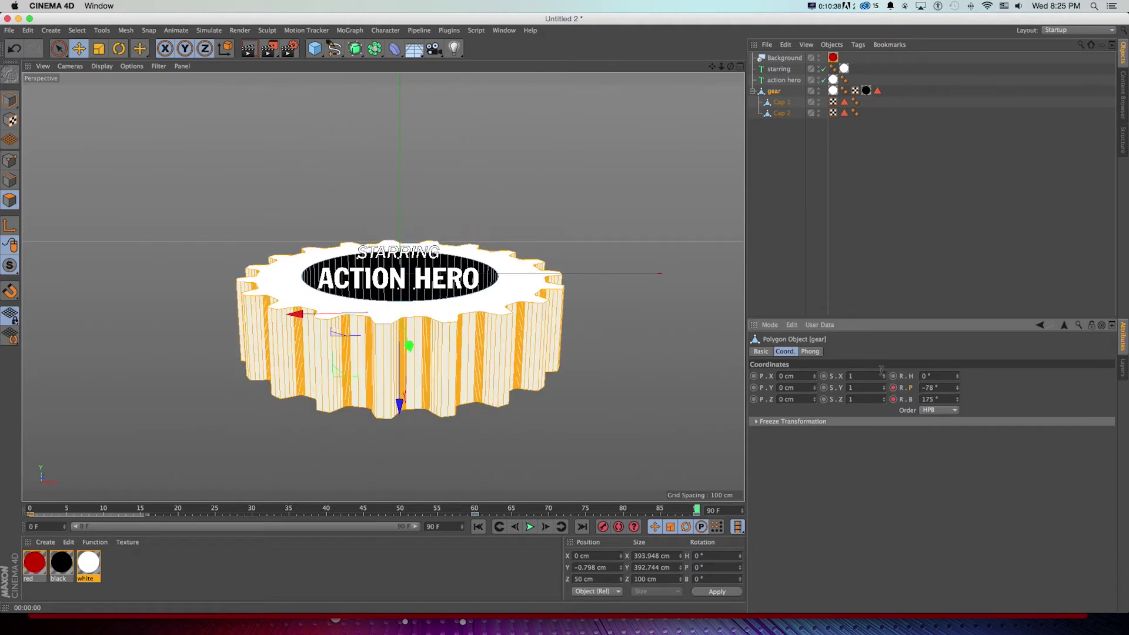
- Raise the STARRING text to a Y position of about 49 cm and set its height to 24 cm
left_click(12, 100)
left_click(779, 69)
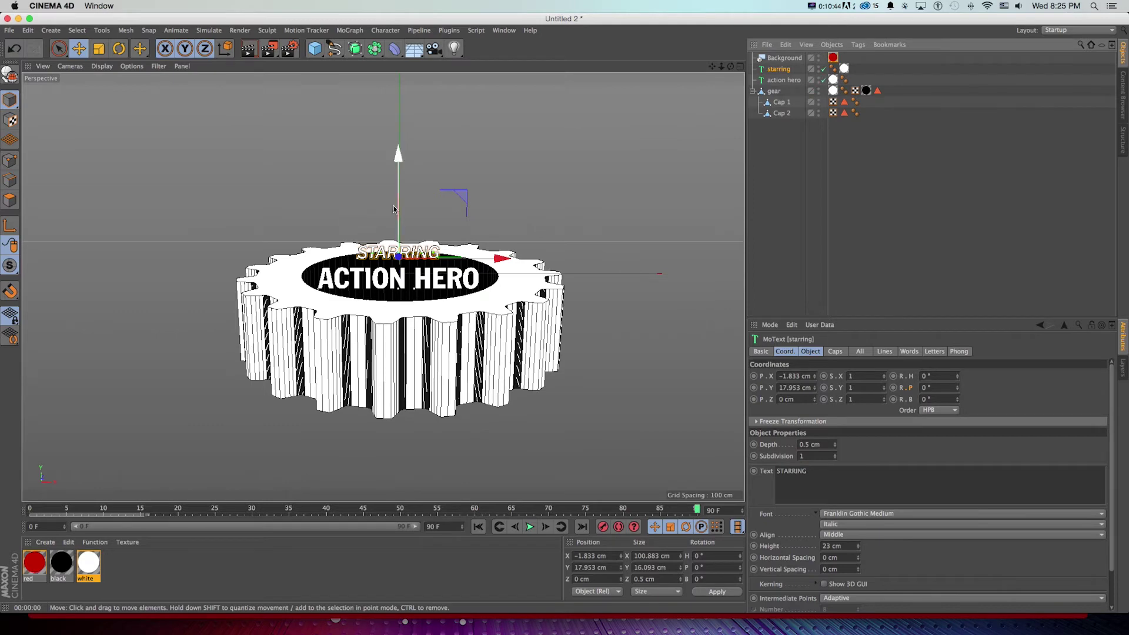
left_click_drag(395, 207, 403, 182)
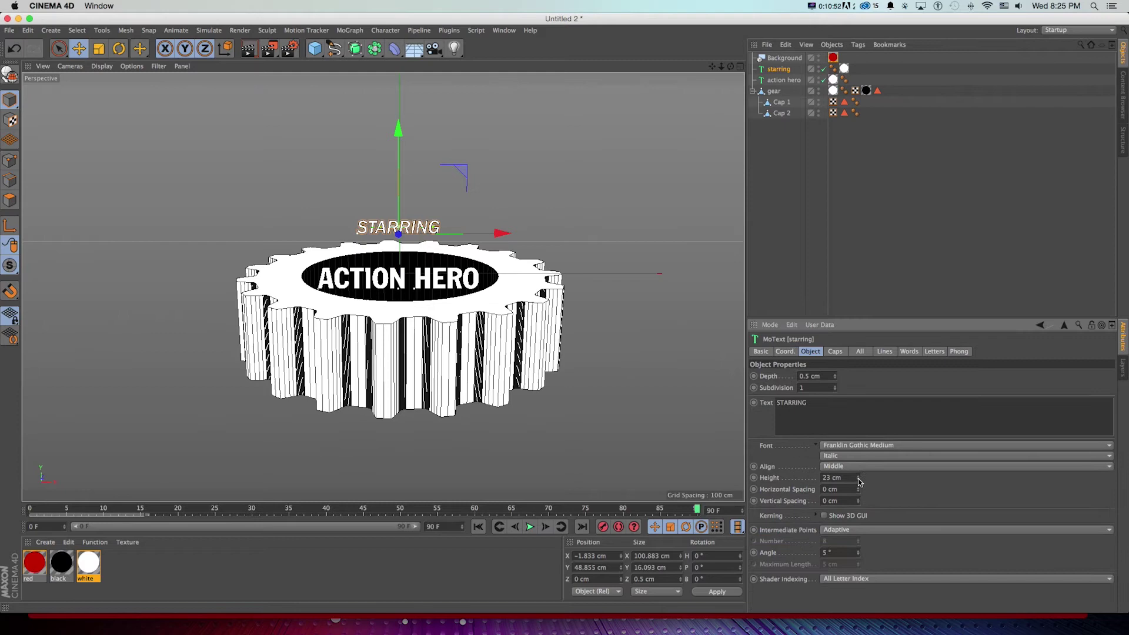
left_click_drag(858, 478, 857, 471)
left_click_drag(449, 520, 697, 510)
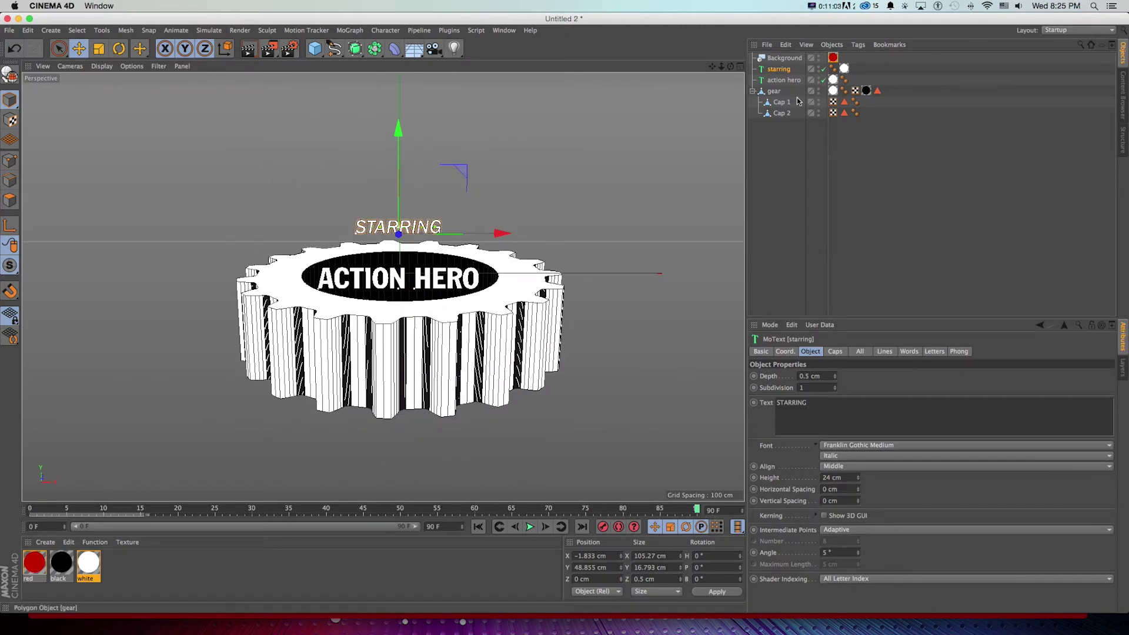
- Nudge the ACTION HERO text up to a Y position of about -15 cm and preview the title animation
left_click(771, 81)
left_click_drag(397, 218, 397, 215)
key("super+r")
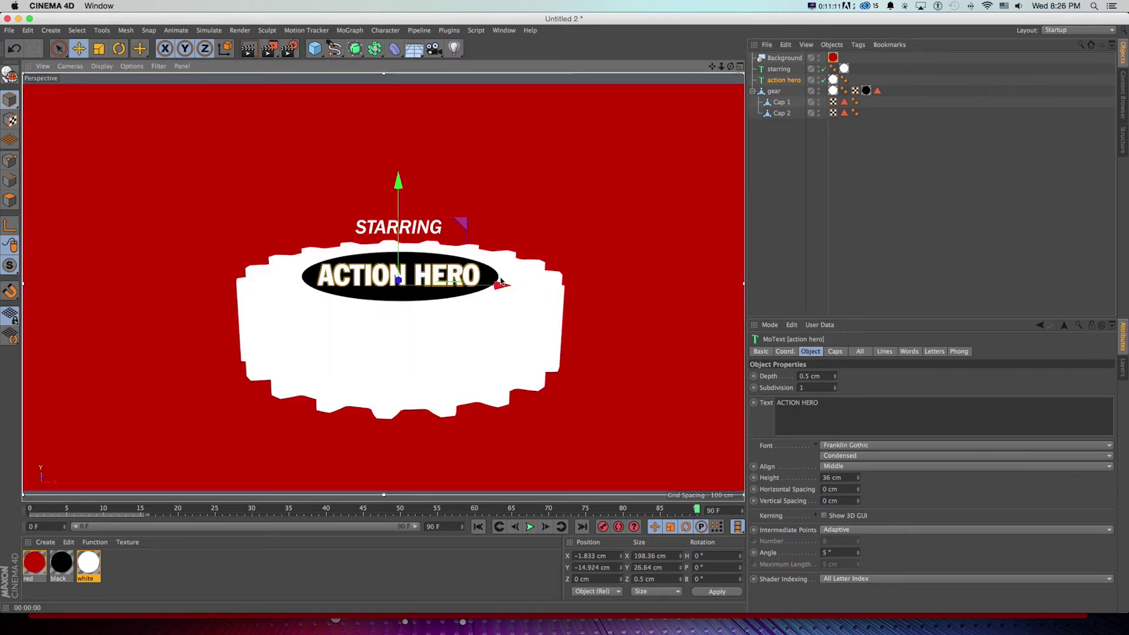
left_click(530, 191)
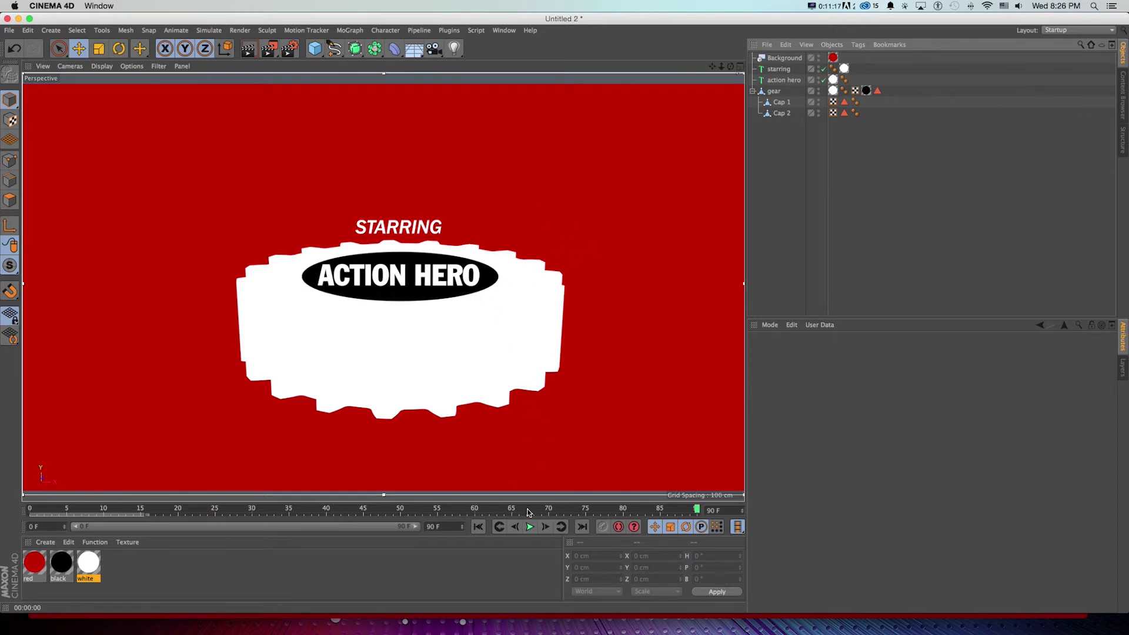
left_click(530, 526)
key("shift+f")
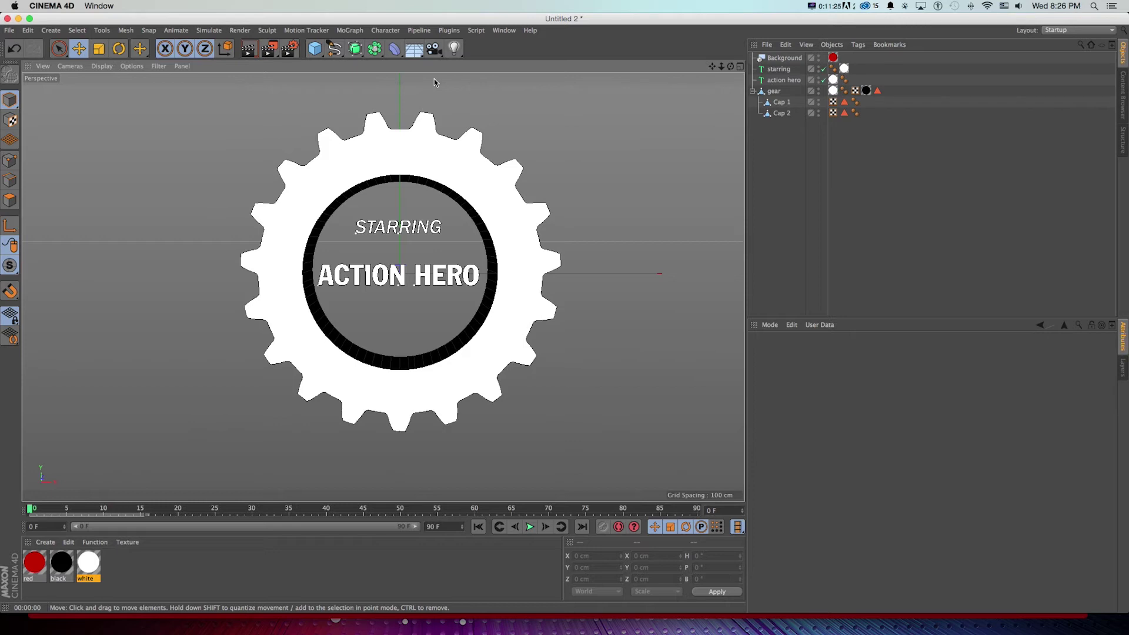
- Add a camera to the scene and make it the active camera for the perspective view
left_click(434, 48)
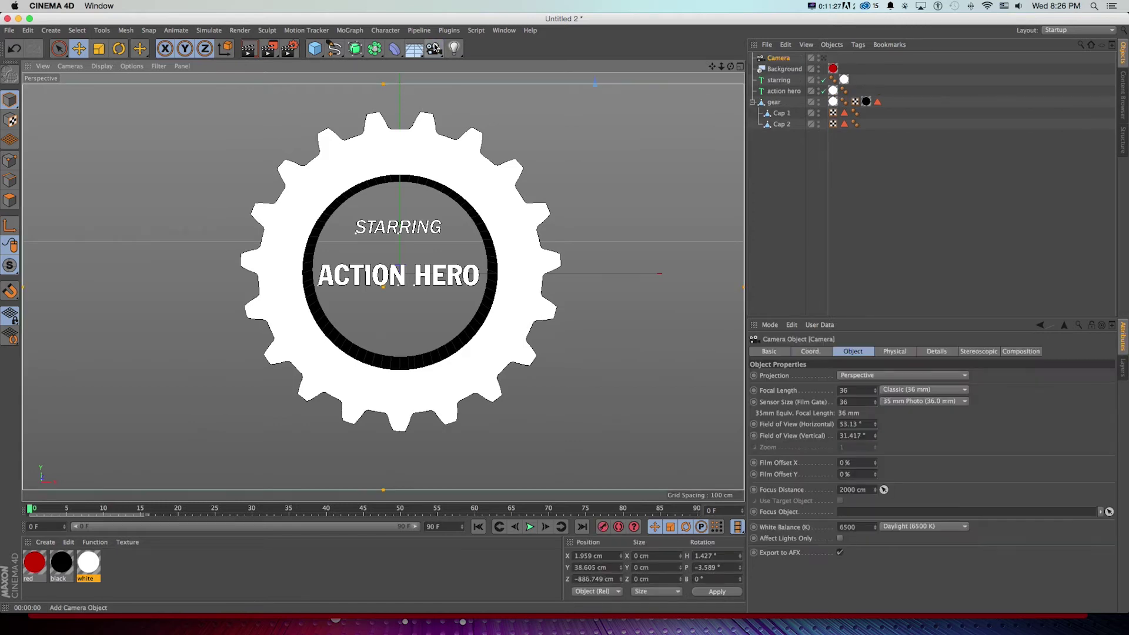
left_click(823, 58)
left_click(823, 58)
left_click(824, 59)
left_click(824, 58)
scroll(500, 245, "down", 5)
left_click_drag(499, 246, 419, 277, "alt")
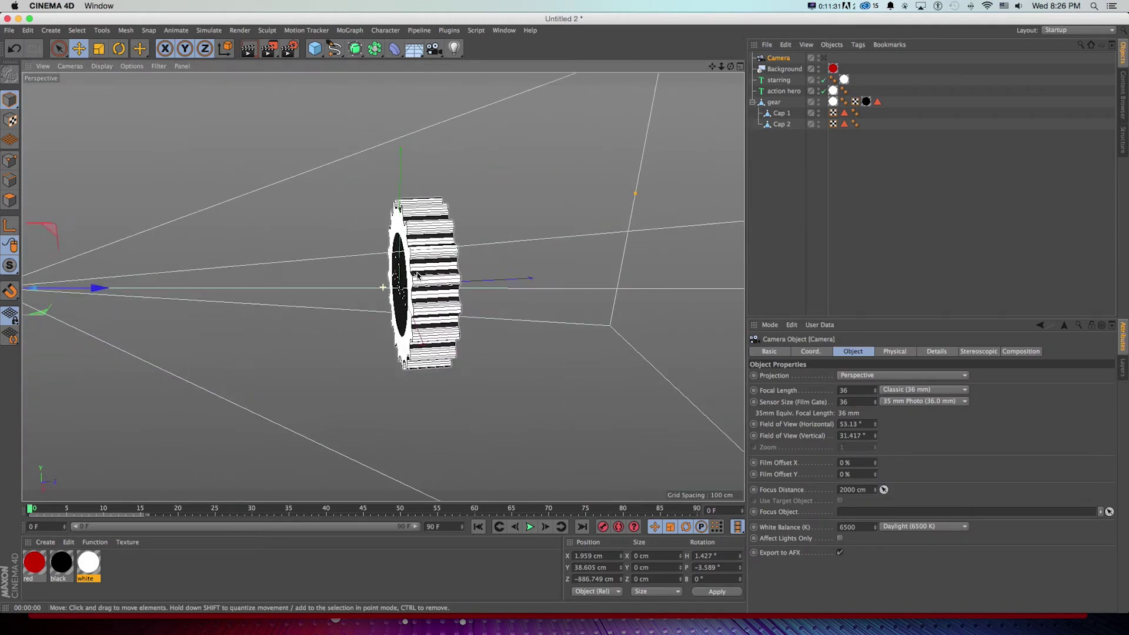
left_click(823, 58)
left_click(824, 58)
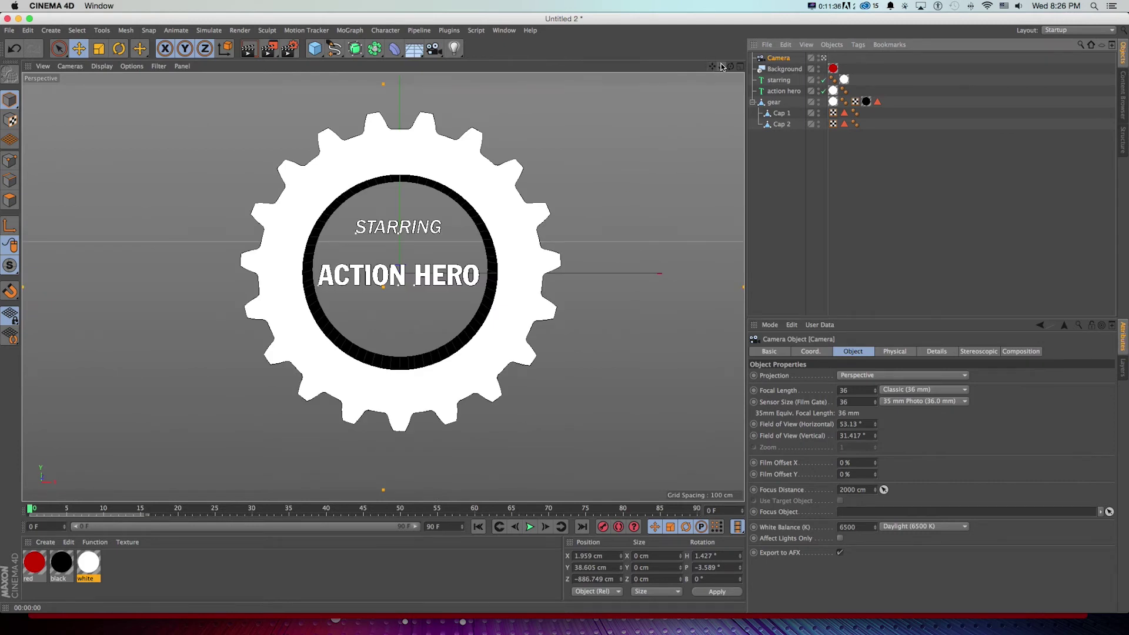
- Try pulling the camera back from the gear to a Z position of about -1972 cm
left_click_drag(718, 68, 680, 96)
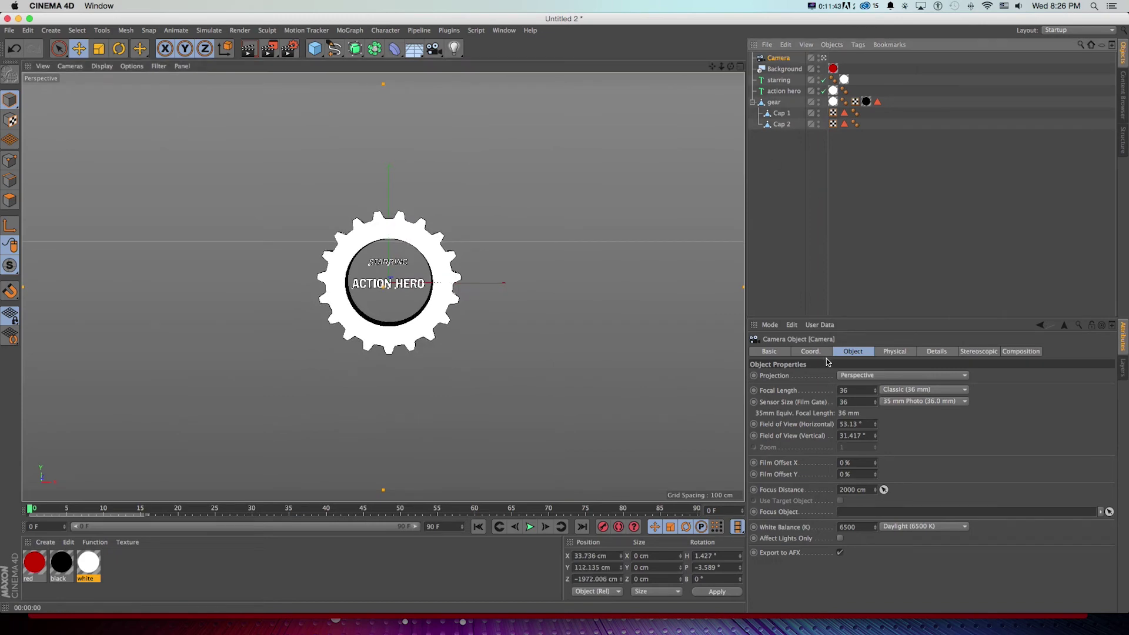
left_click(821, 353)
left_click_drag(816, 402, 816, 383)
key("super+z")
key("super+z")
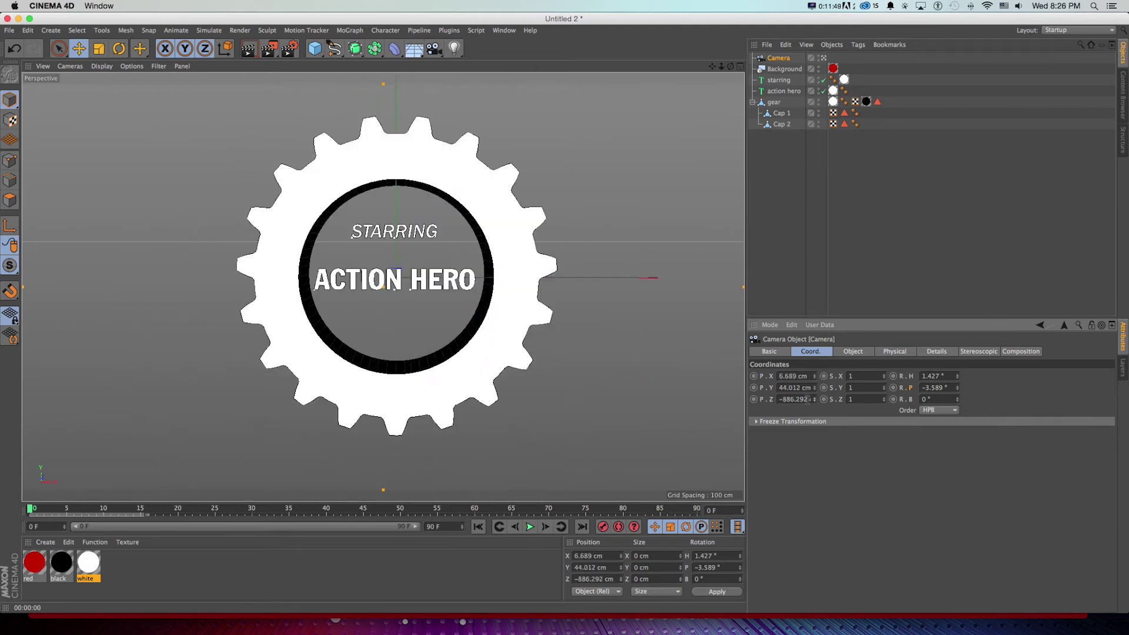
- Dolly the camera back to a Z position of about -1823 cm and display it in the four-view layout
left_click_drag(721, 67, 685, 66)
left_click(740, 67)
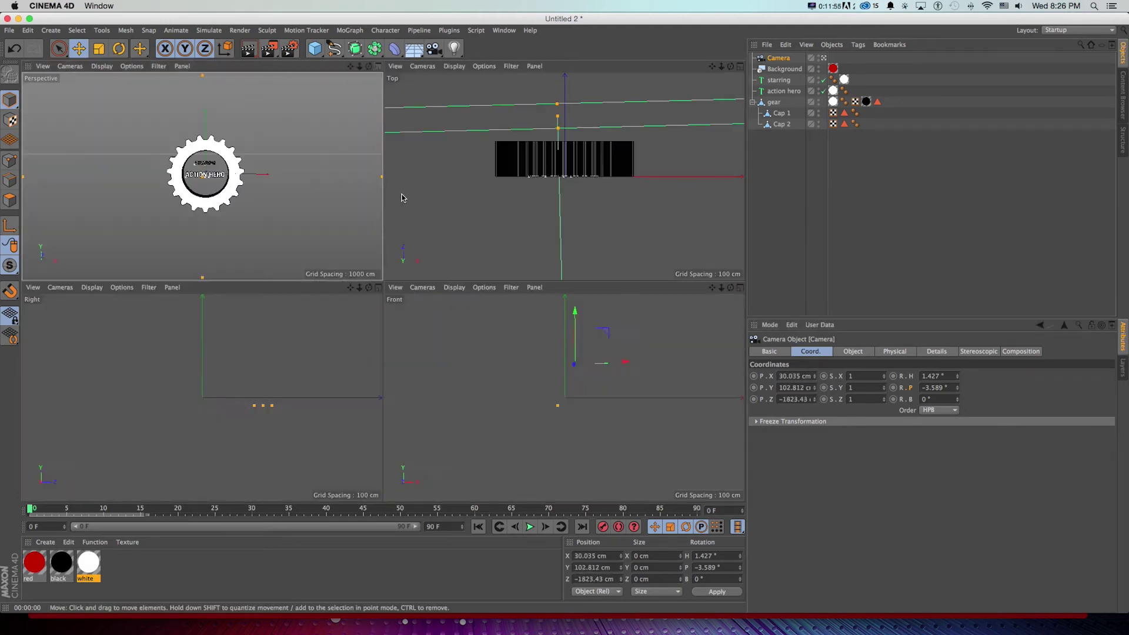
left_click_drag(359, 288, 414, 284)
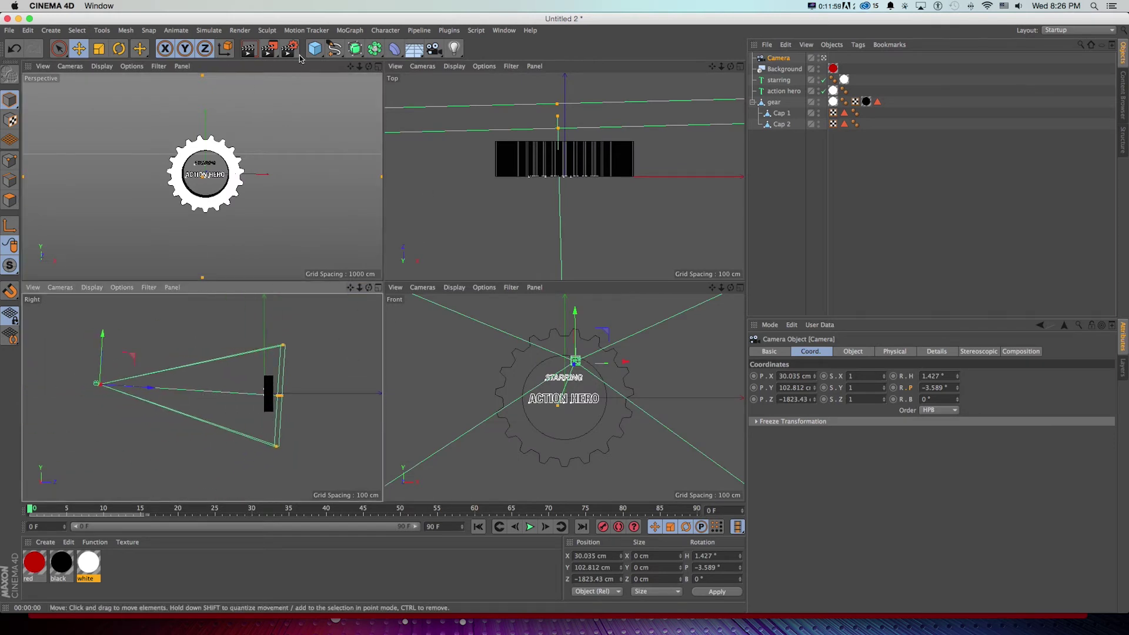
- Draw a three-point Bezier spline in the Right view from the camera toward the gear, about 1612 cm long and curving down at its end
left_click(334, 48)
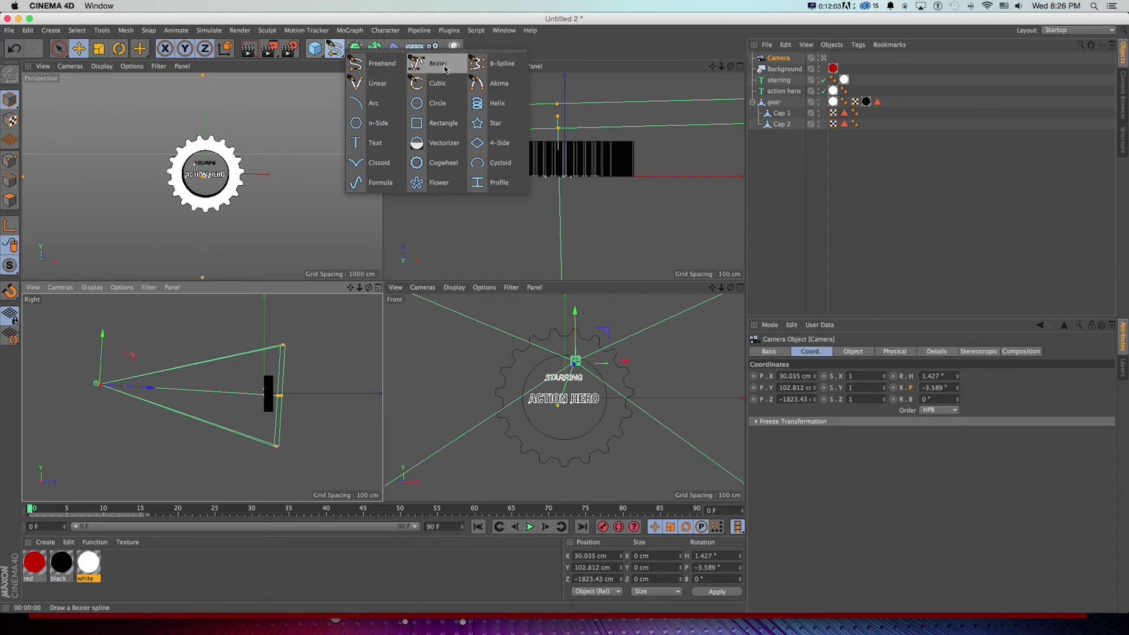
left_click(424, 64)
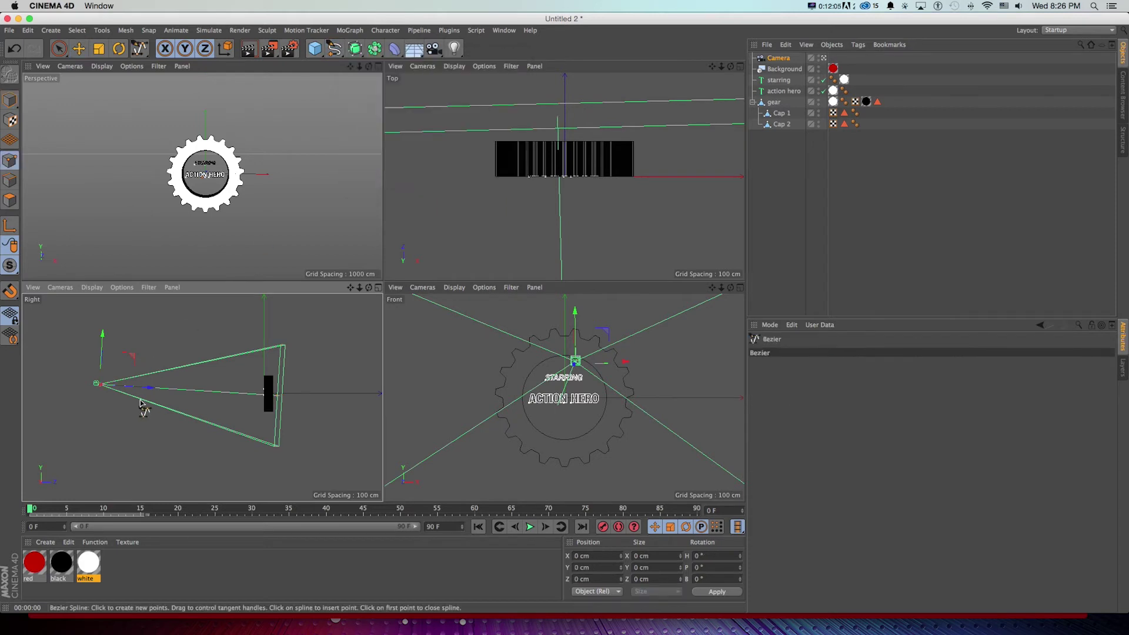
left_click(100, 386)
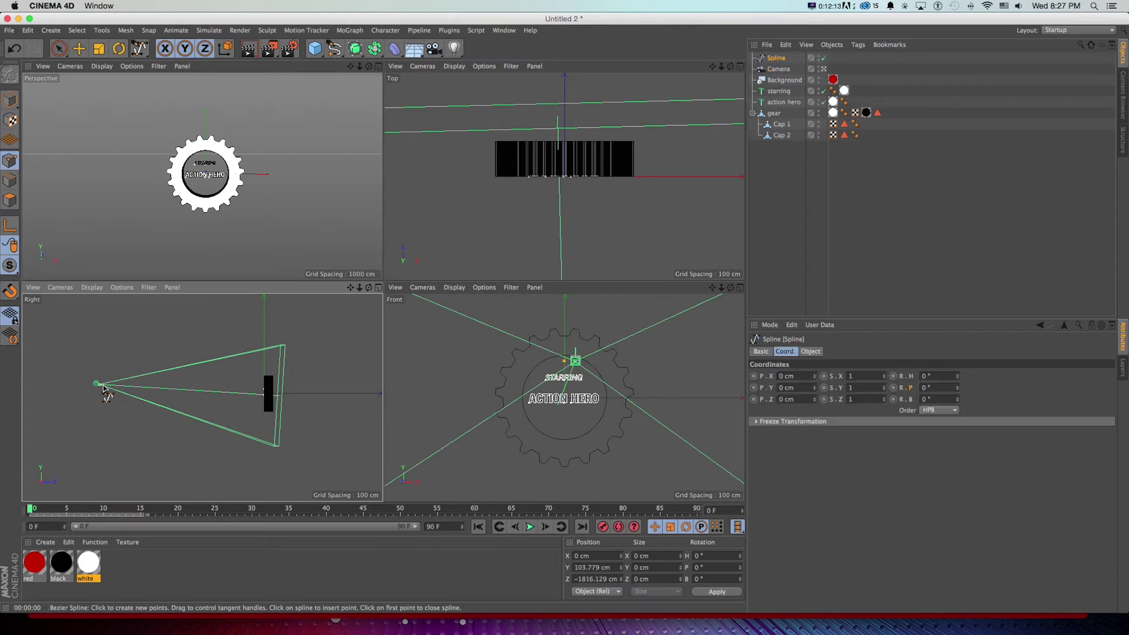
left_click(224, 389)
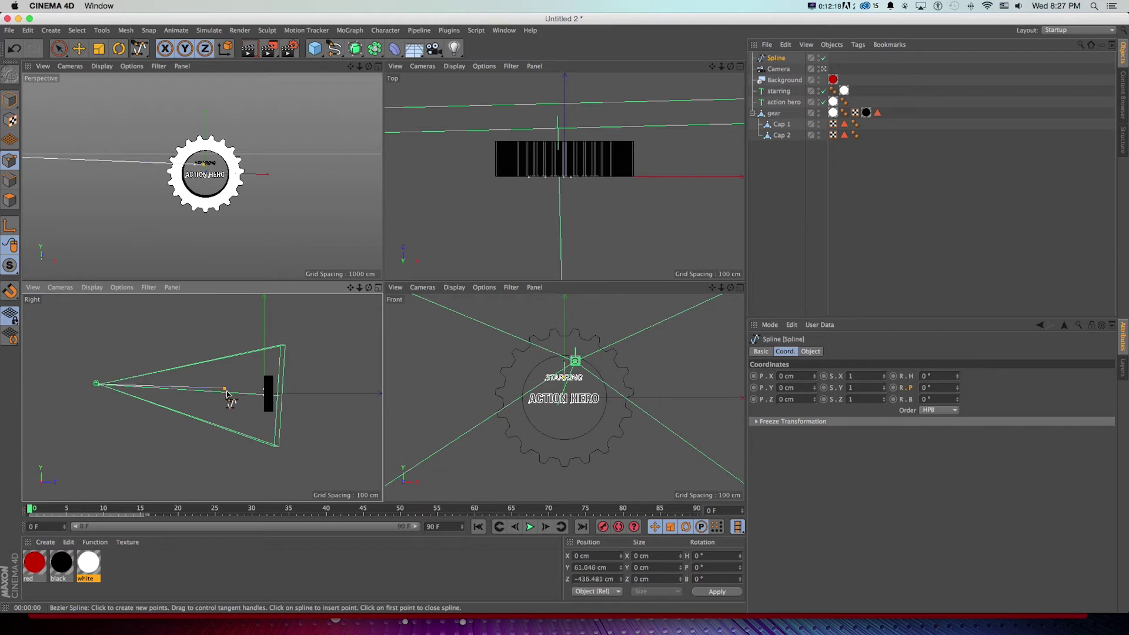
left_click(244, 400)
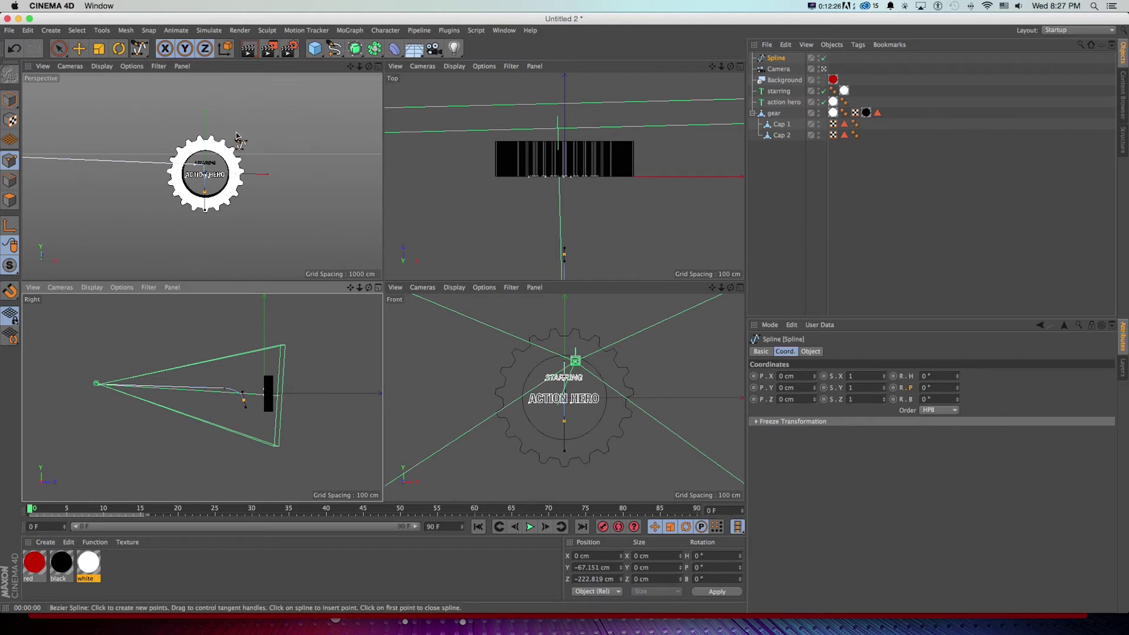
left_click(10, 100)
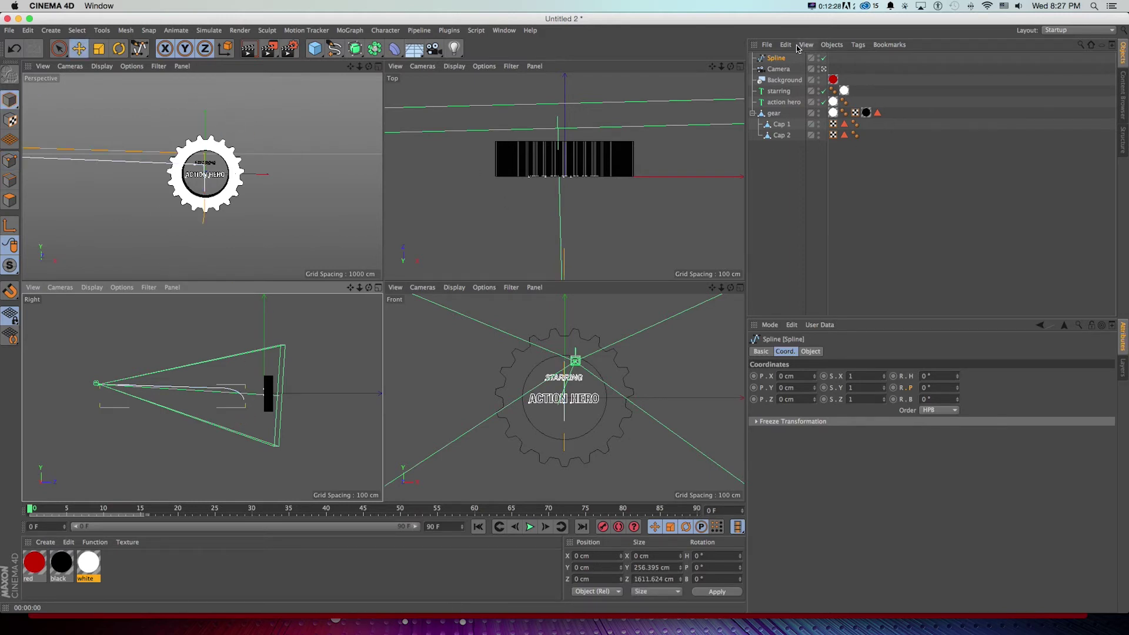
- Add an Align to Spline tag to the camera with the drawn spline as its path, and set the position along it to 92%
right_click(793, 70)
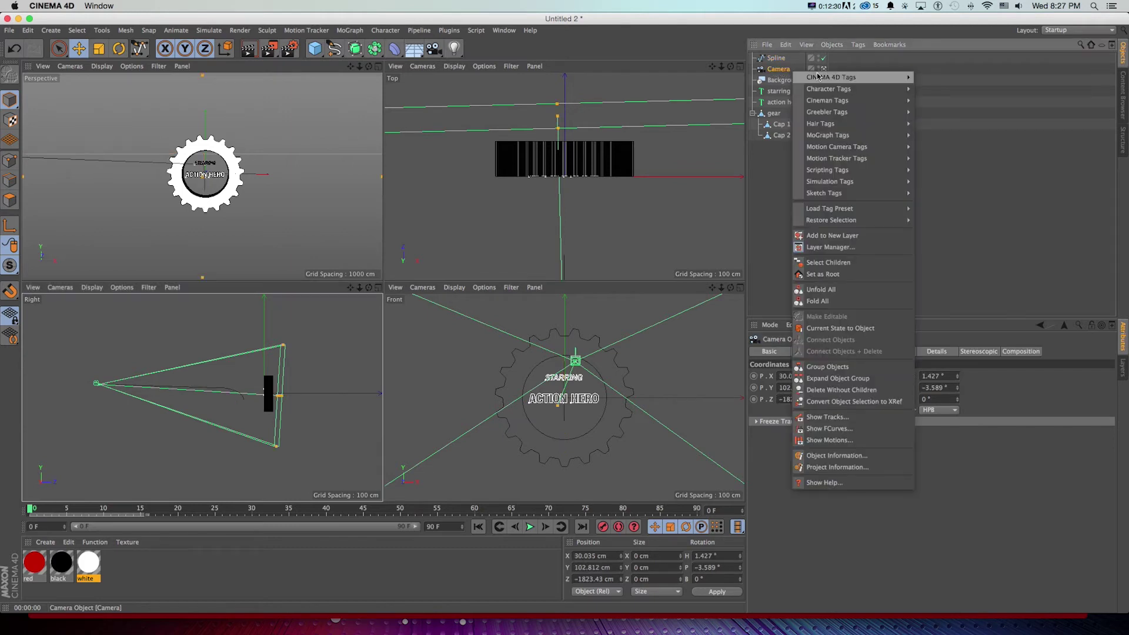
mouse_move(815, 79)
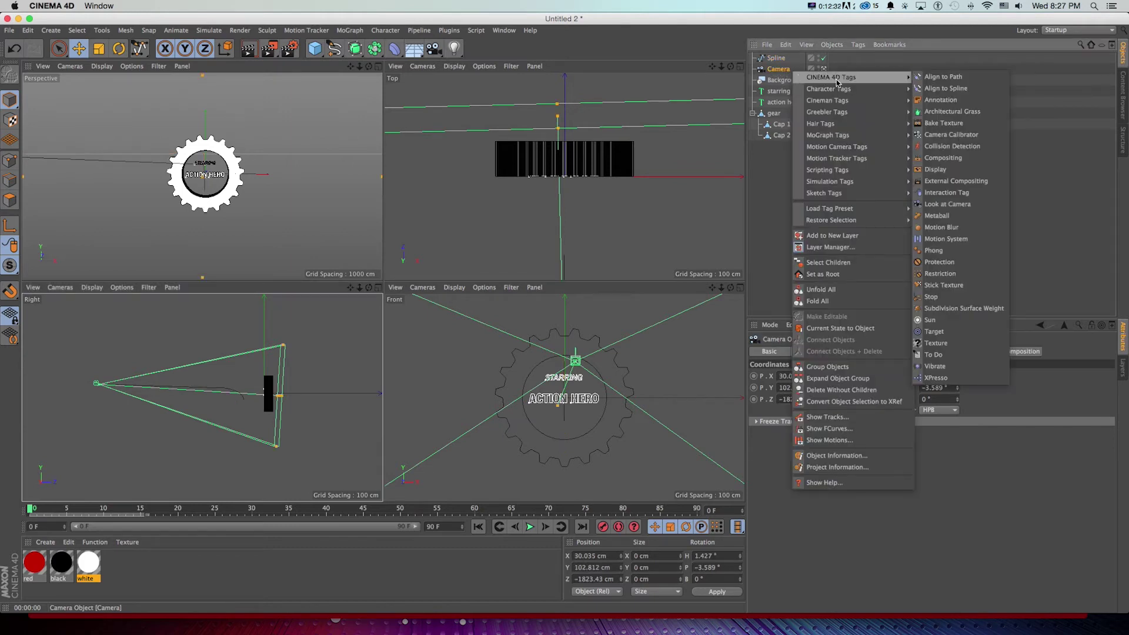
left_click(941, 89)
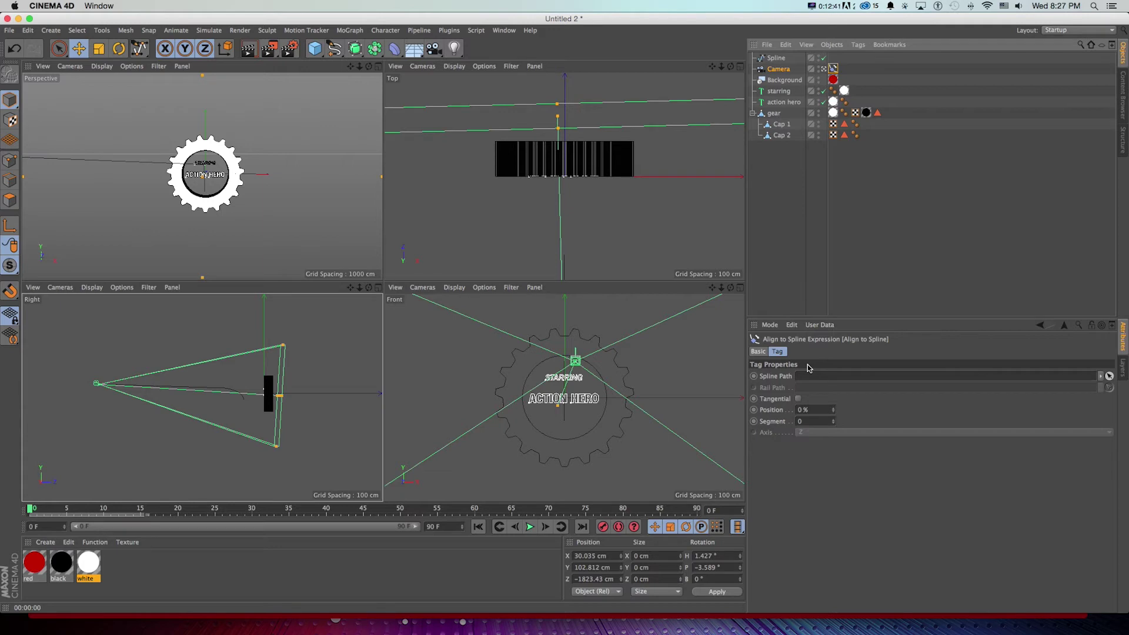
left_click_drag(826, 449, 809, 381)
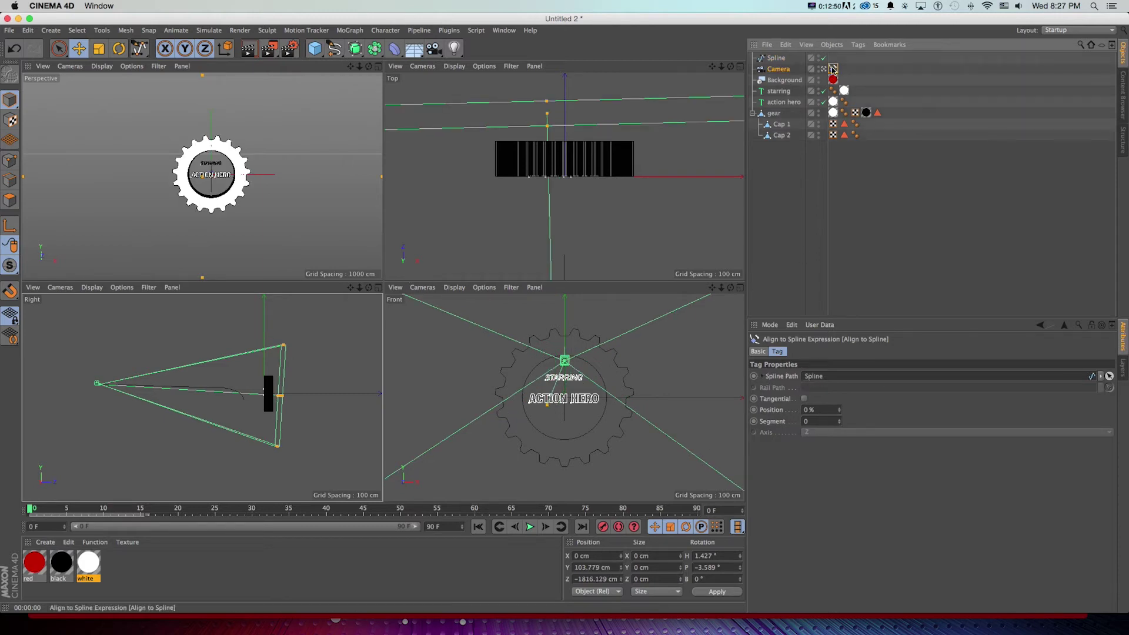
left_click_drag(840, 413, 925, 413)
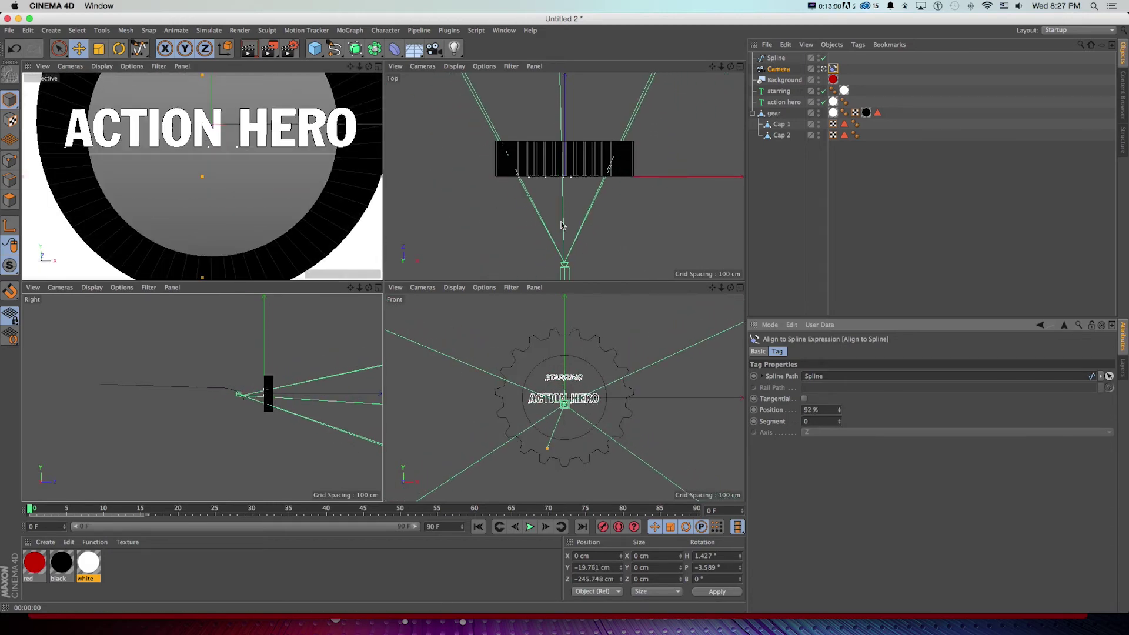
- Move the spline's end points back from the gear to a Z position of about -605 cm and check the framing at frame 90
left_click(472, 87)
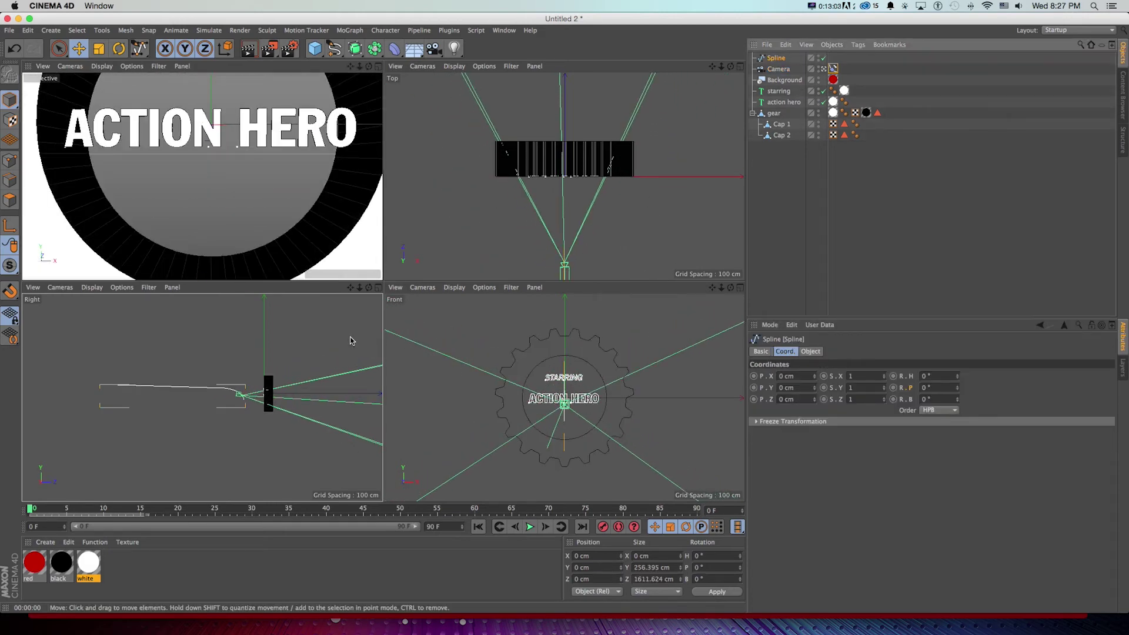
scroll(202, 395, "up", 5)
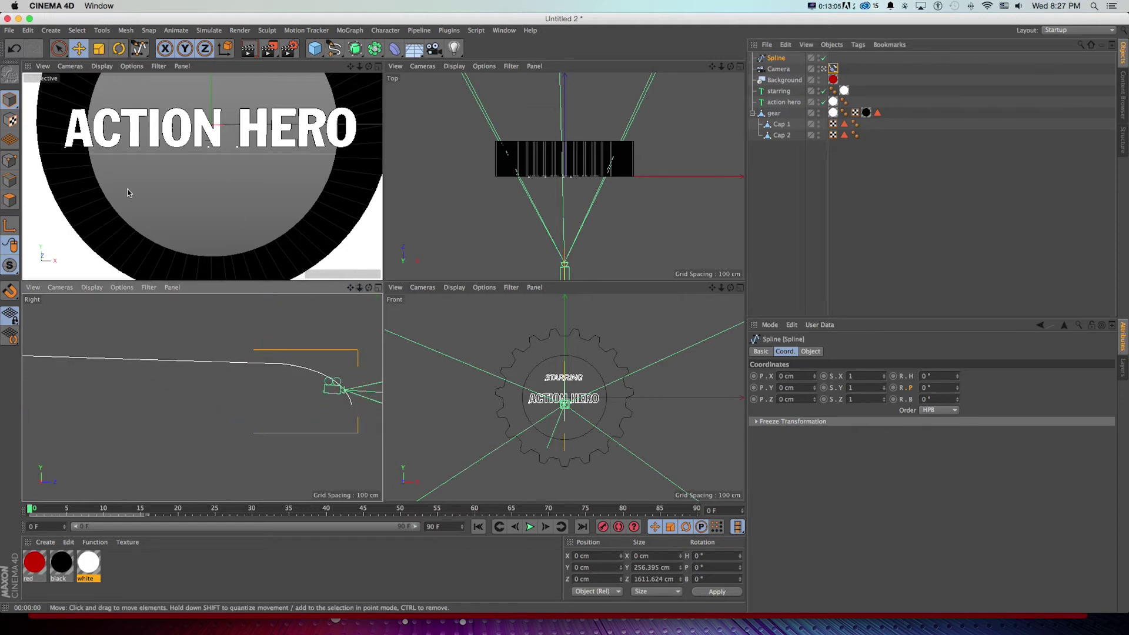
left_click(10, 160)
left_click(283, 364, "shift")
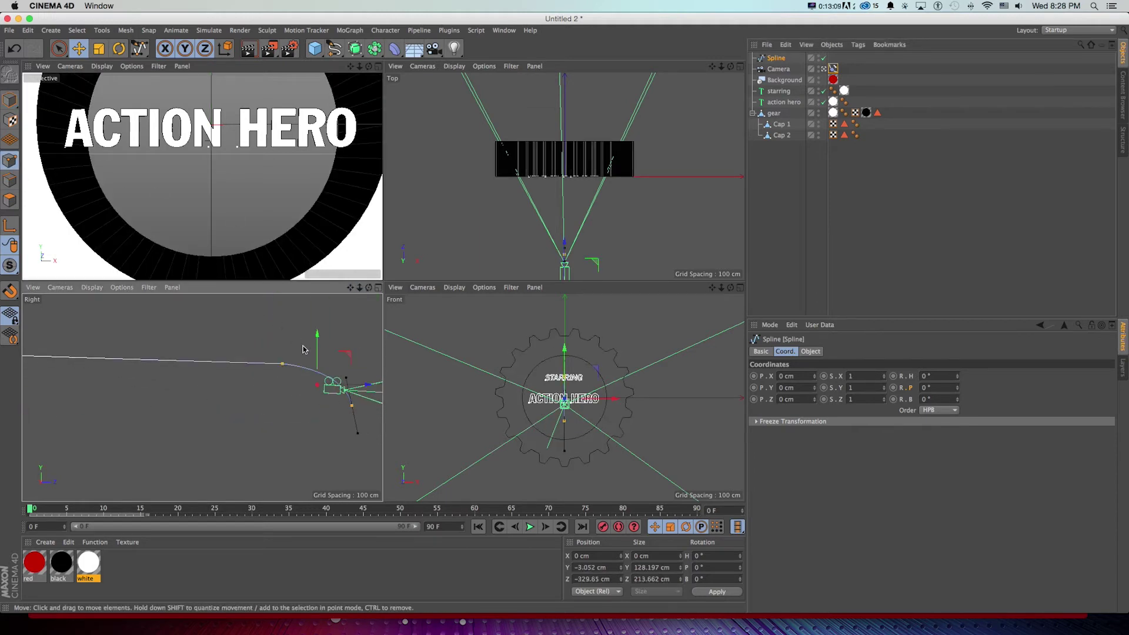
left_click_drag(357, 383, 242, 356)
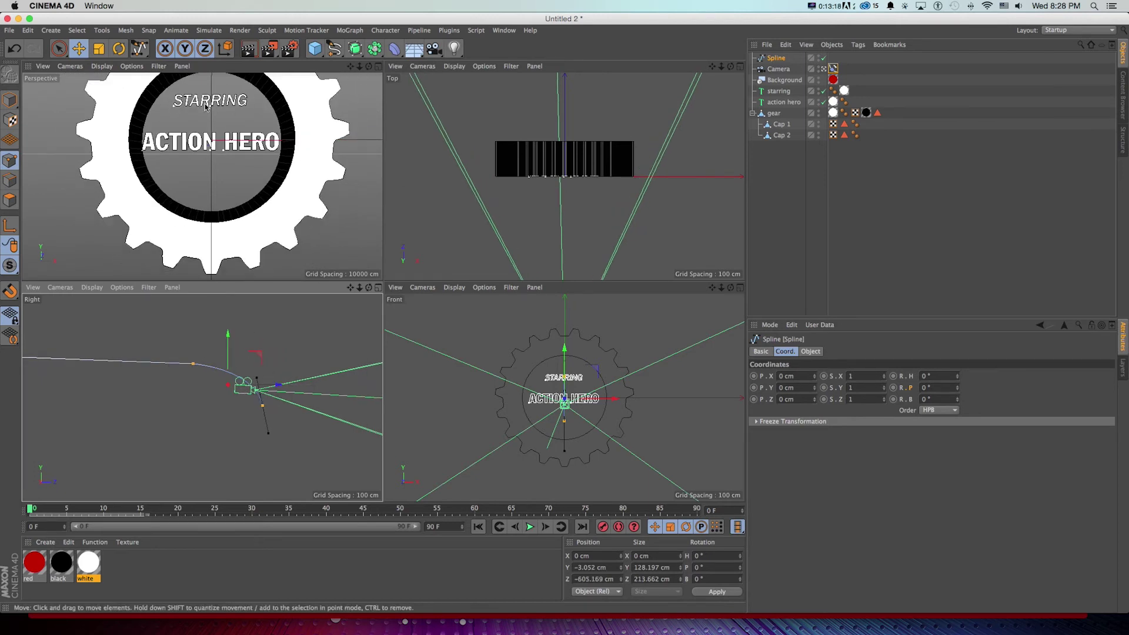
scroll(202, 396, "down", 5)
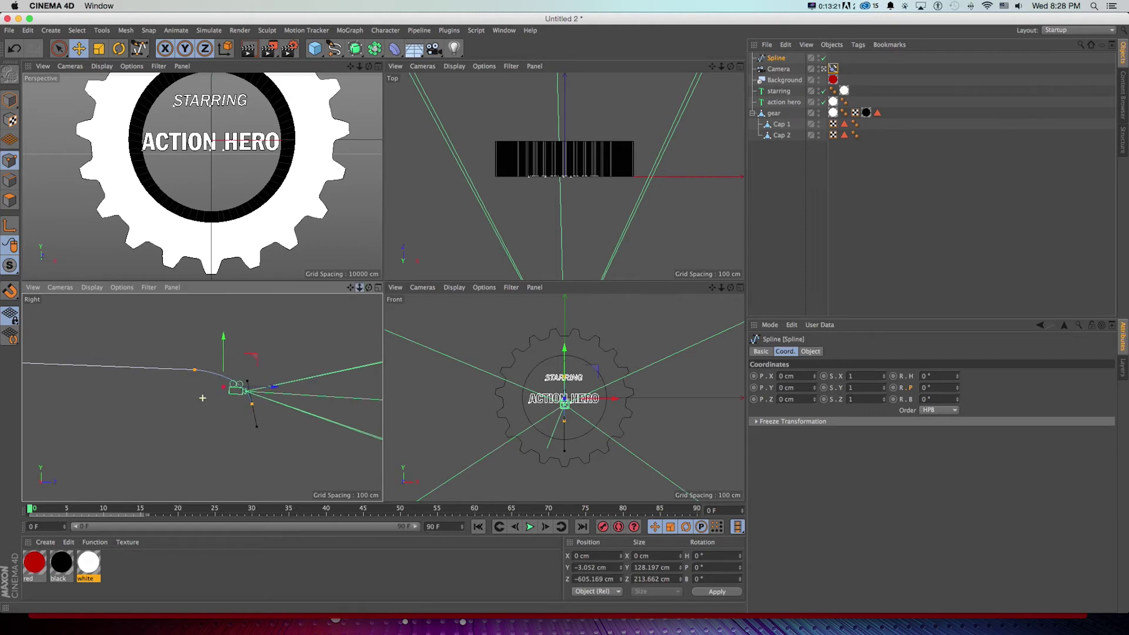
left_click_drag(591, 513, 697, 511)
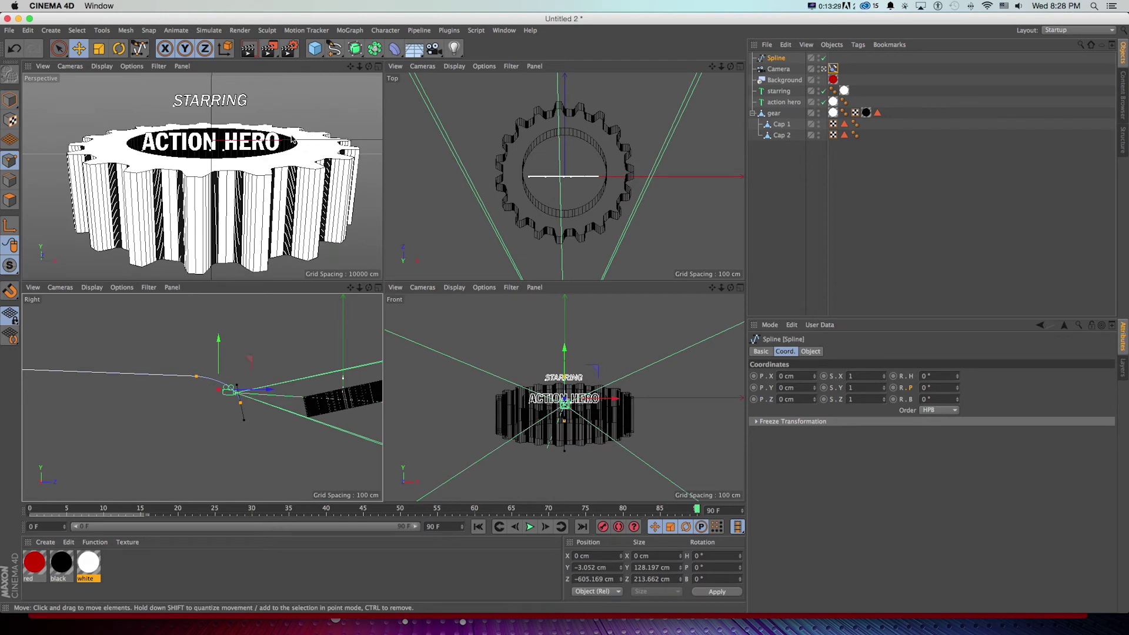
- Add a Target tag to the camera, aim it at the action hero text, and return the timeline to frame 0
right_click(769, 70)
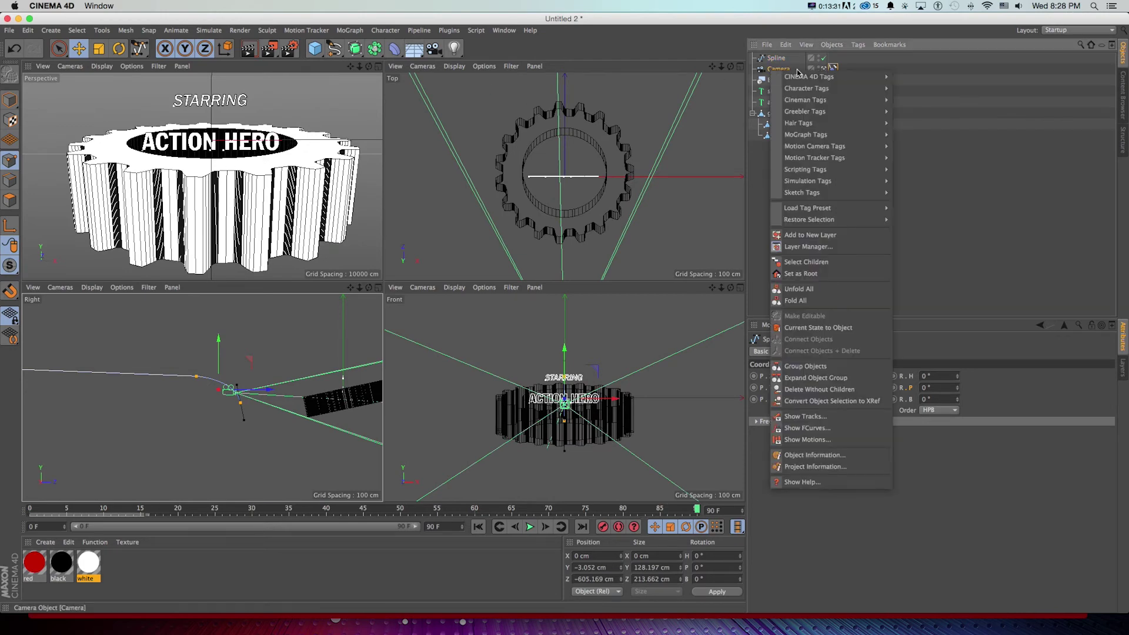
mouse_move(794, 79)
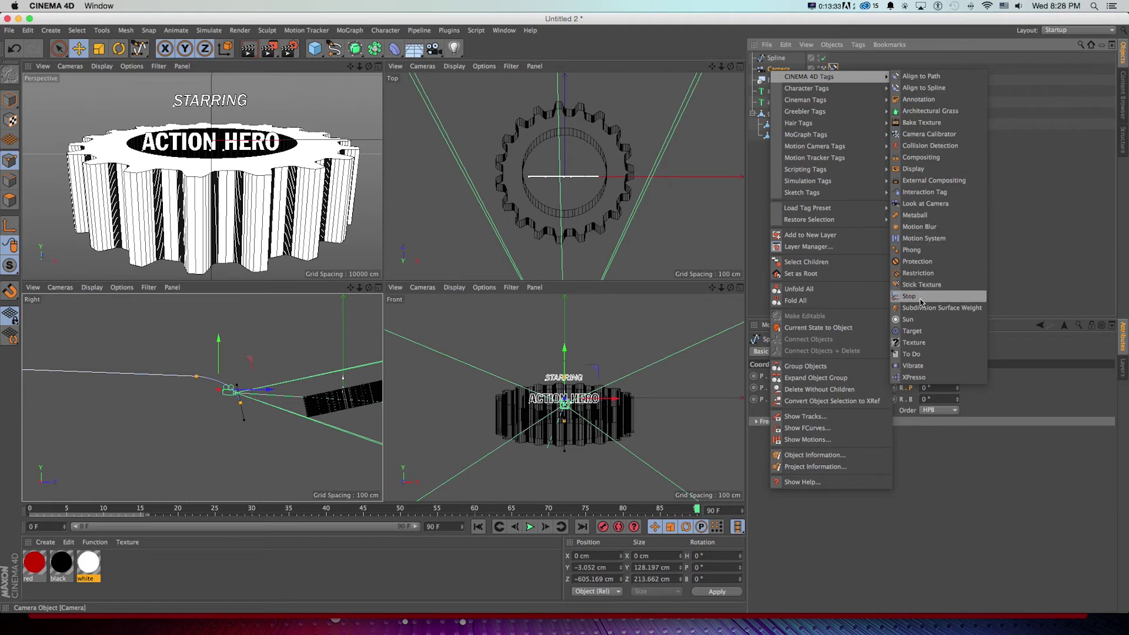
left_click(912, 331)
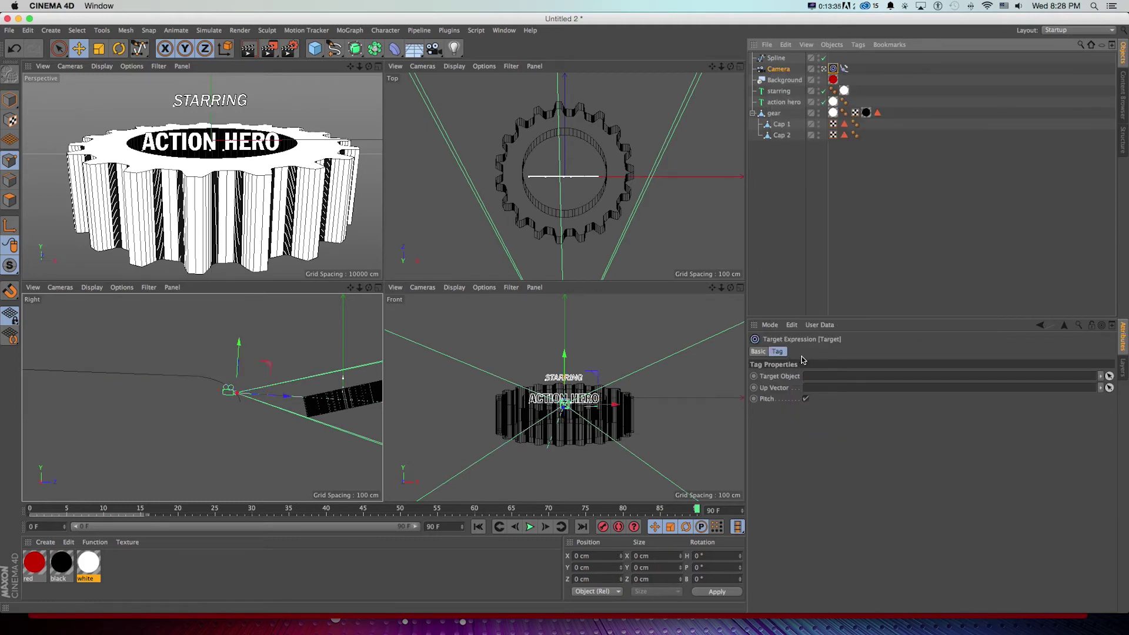
left_click_drag(779, 94, 817, 381)
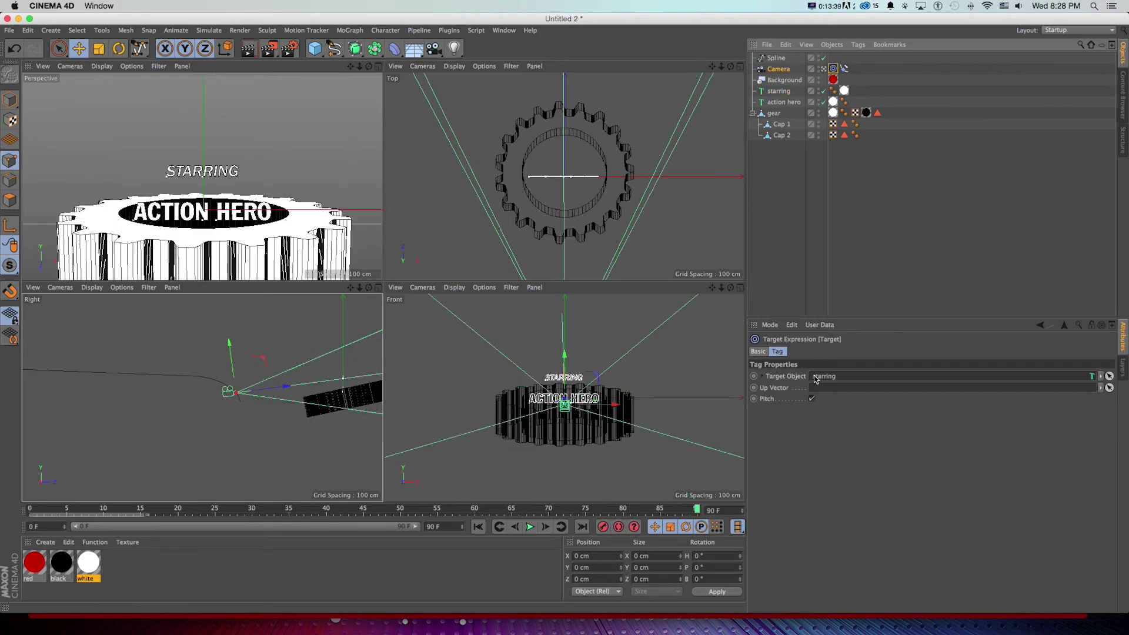
left_click_drag(784, 102, 821, 353)
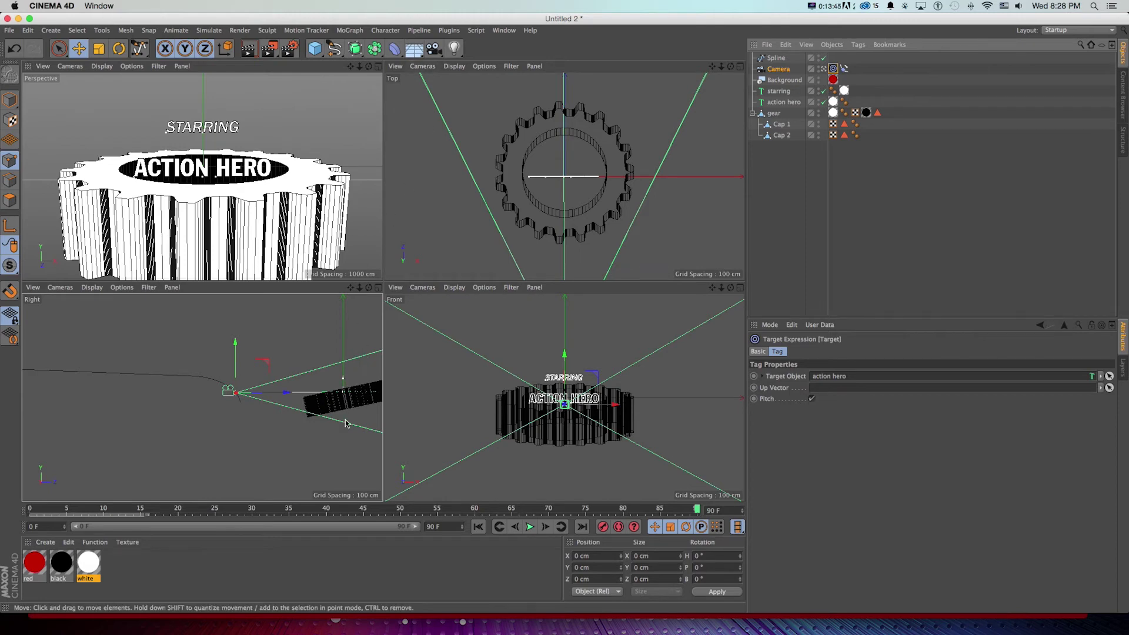
left_click_drag(697, 516, 579, 492)
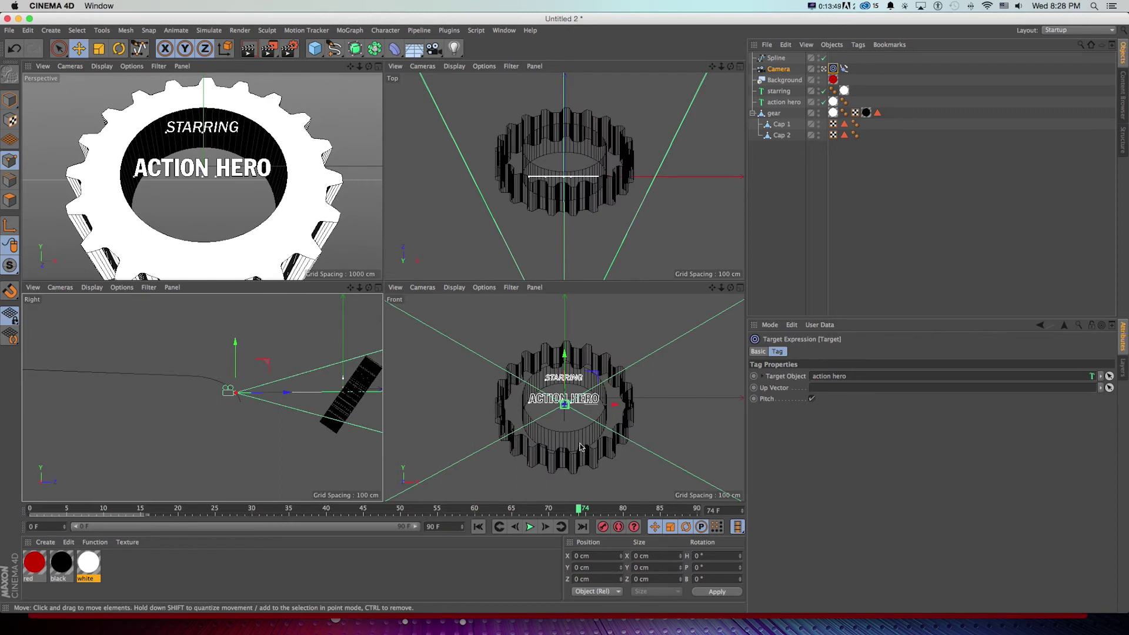
left_click(478, 527)
- Keyframe the camera's position along the spline at 94% on frame 85 and 0% on frame 0
left_click(844, 69)
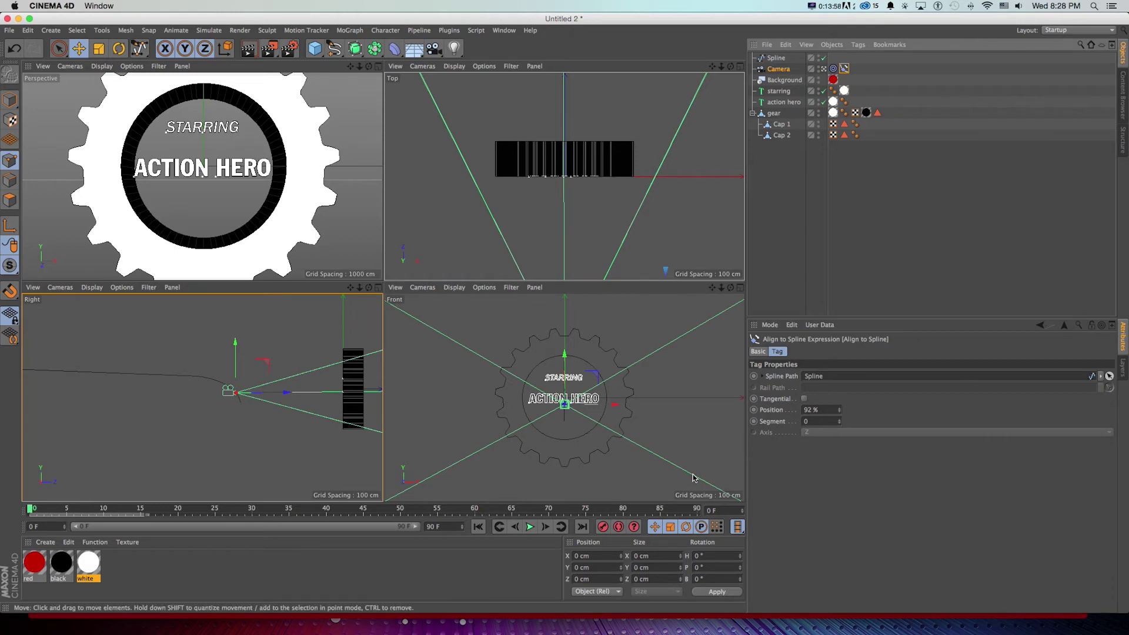
left_click(678, 510)
mouse_move(677, 511)
left_mouse_down()
mouse_move(697, 510)
mouse_move(659, 510)
left_mouse_up()
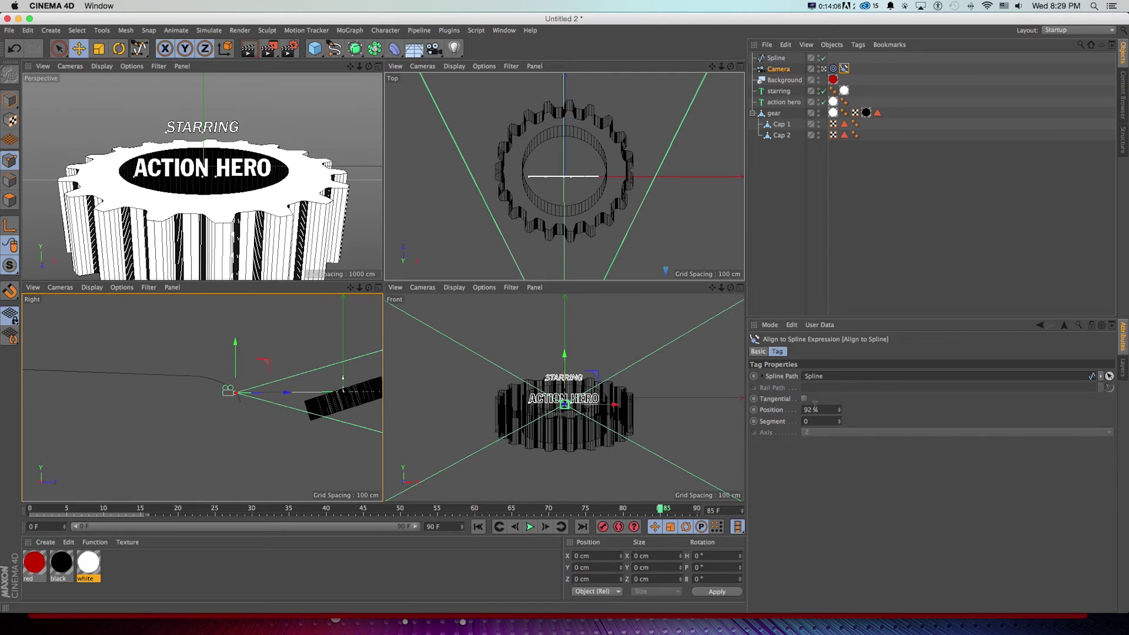
left_click_drag(833, 410, 840, 409)
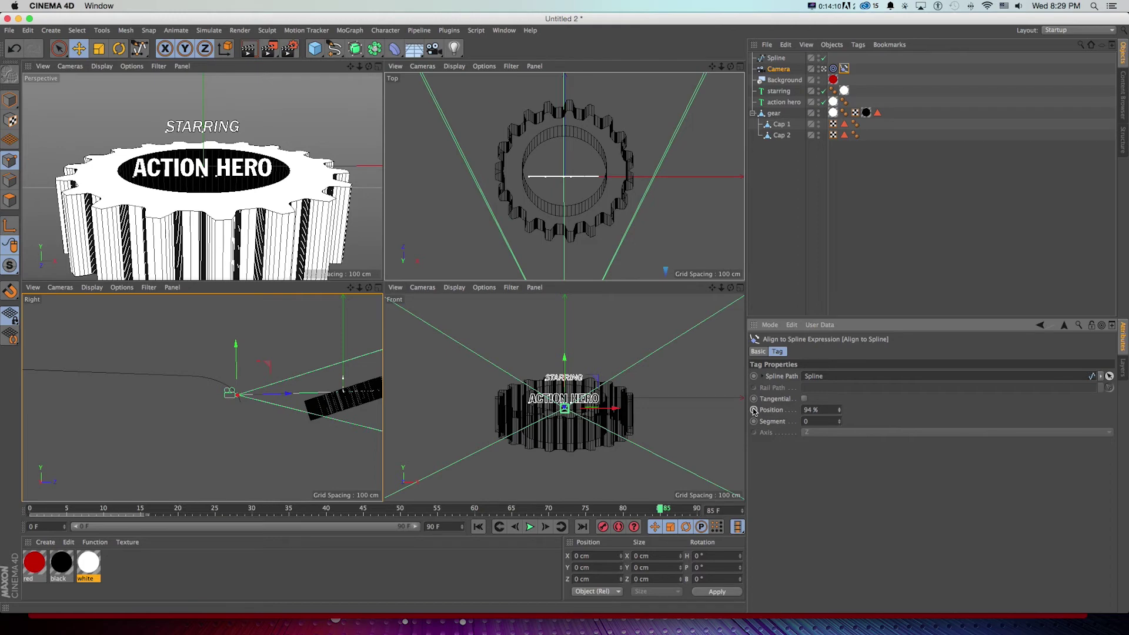
left_click_drag(658, 514, 9, 494)
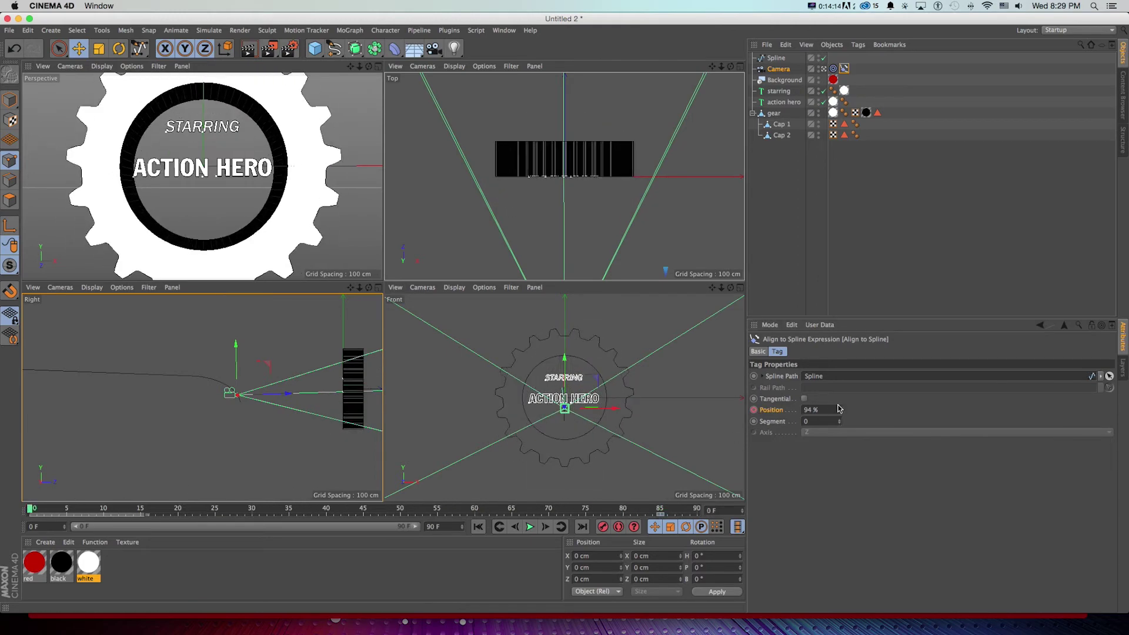
left_click_drag(840, 410, 777, 414)
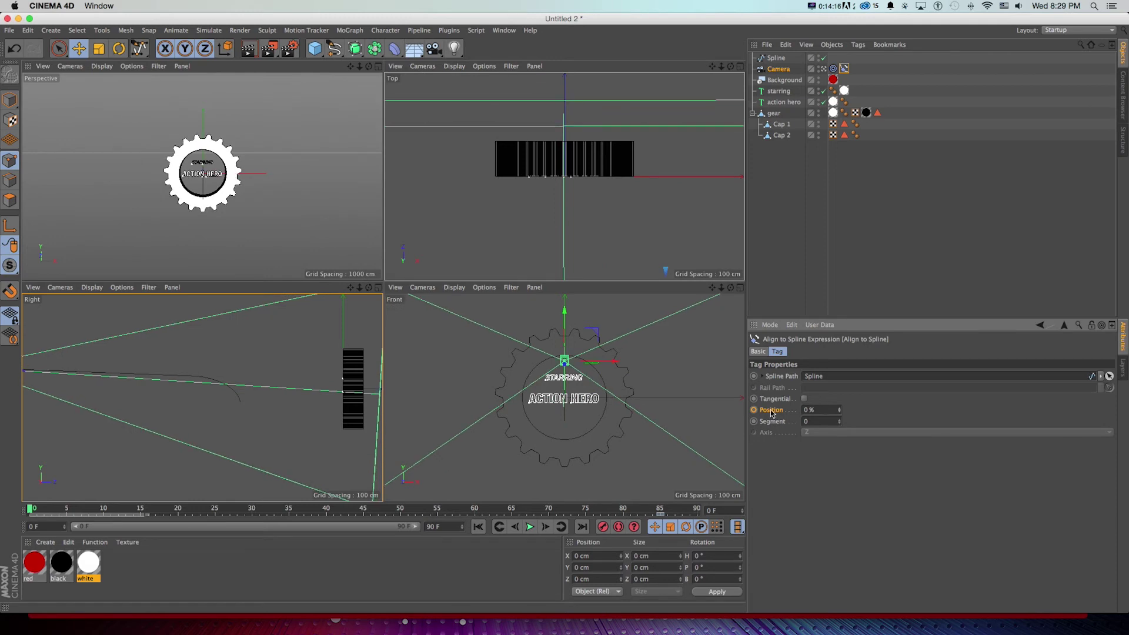
left_click(754, 411)
- Maximize the perspective view and play the animation to review the camera's move toward the gear
left_click(378, 66)
left_click(530, 527)
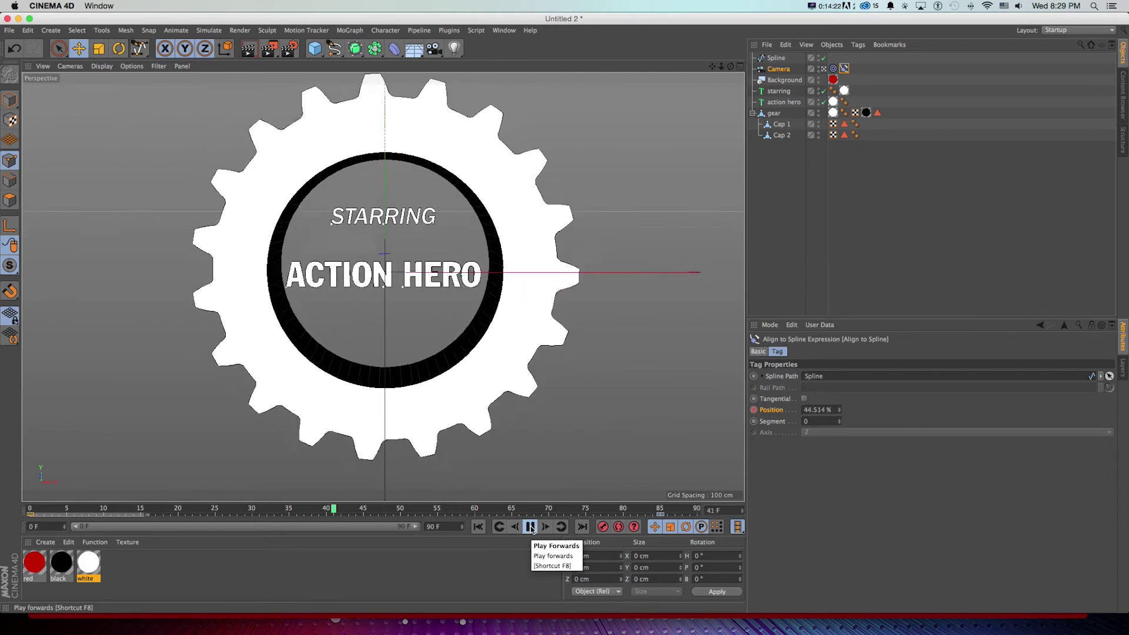
left_click(529, 527)
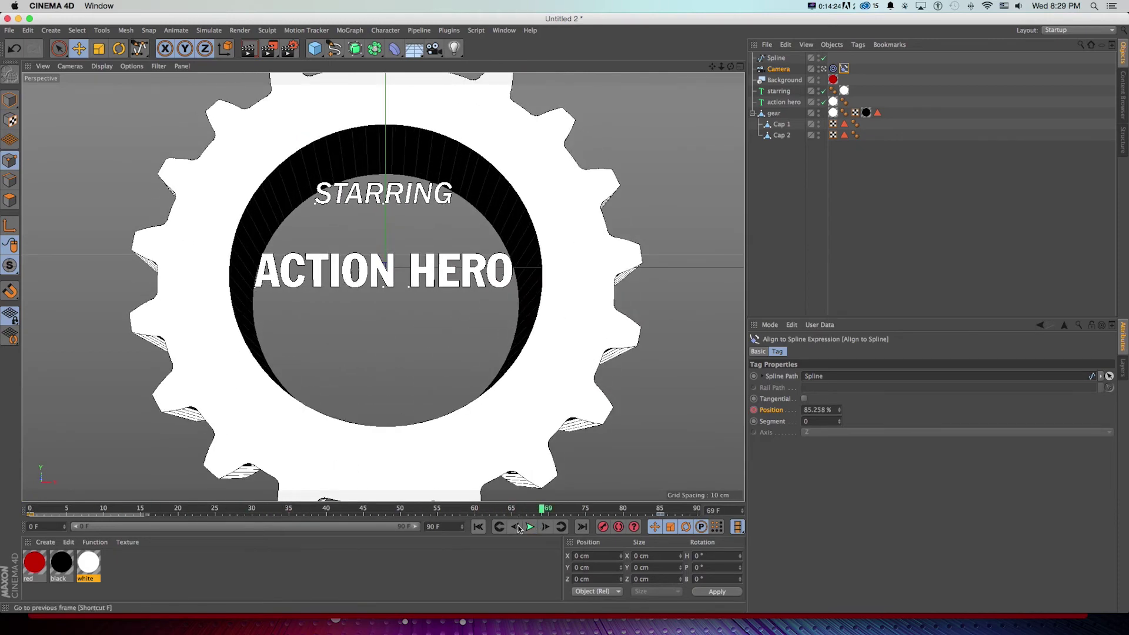
left_click(529, 528)
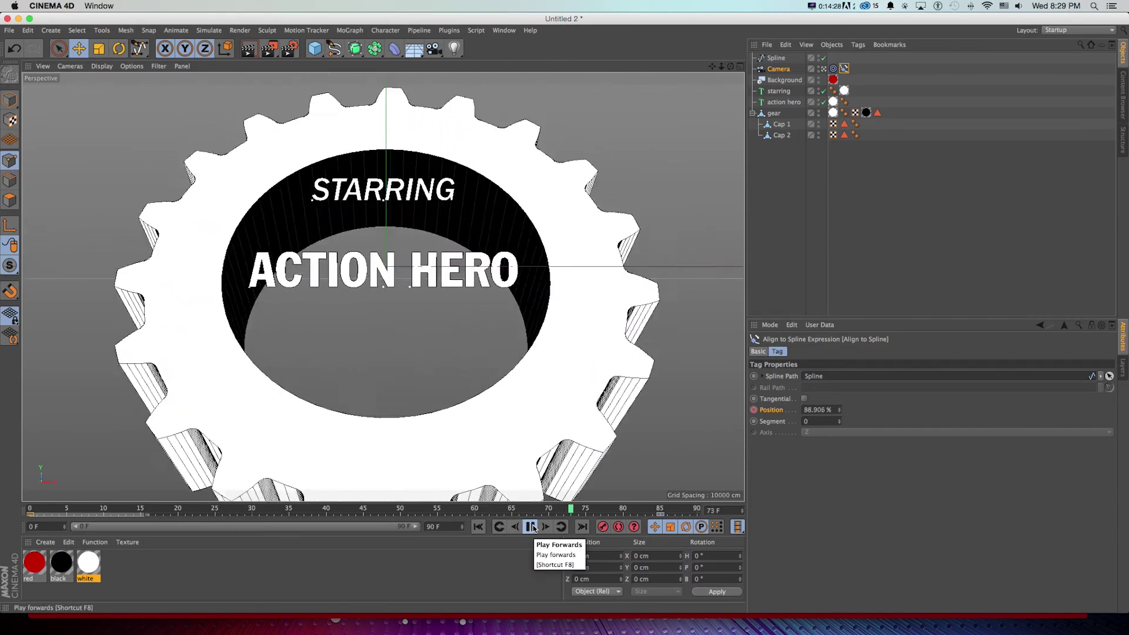
left_click(531, 528)
left_click_drag(500, 509, 333, 512)
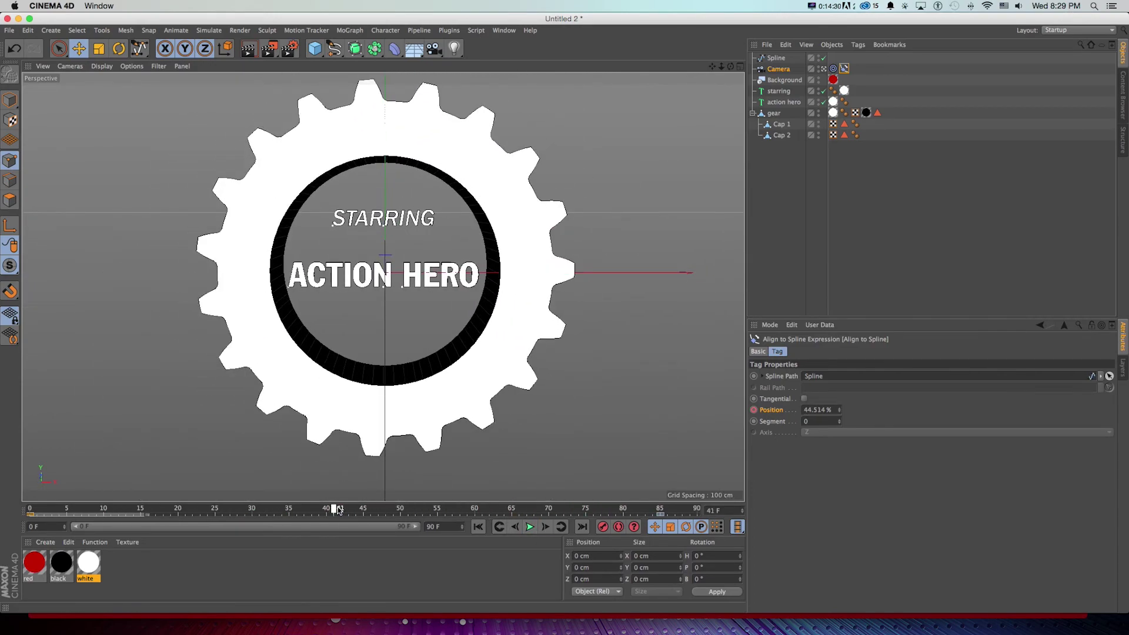
- Set the interpolation of the camera's spline position key at frame 0 to Linear and preview the animation
left_click(673, 514)
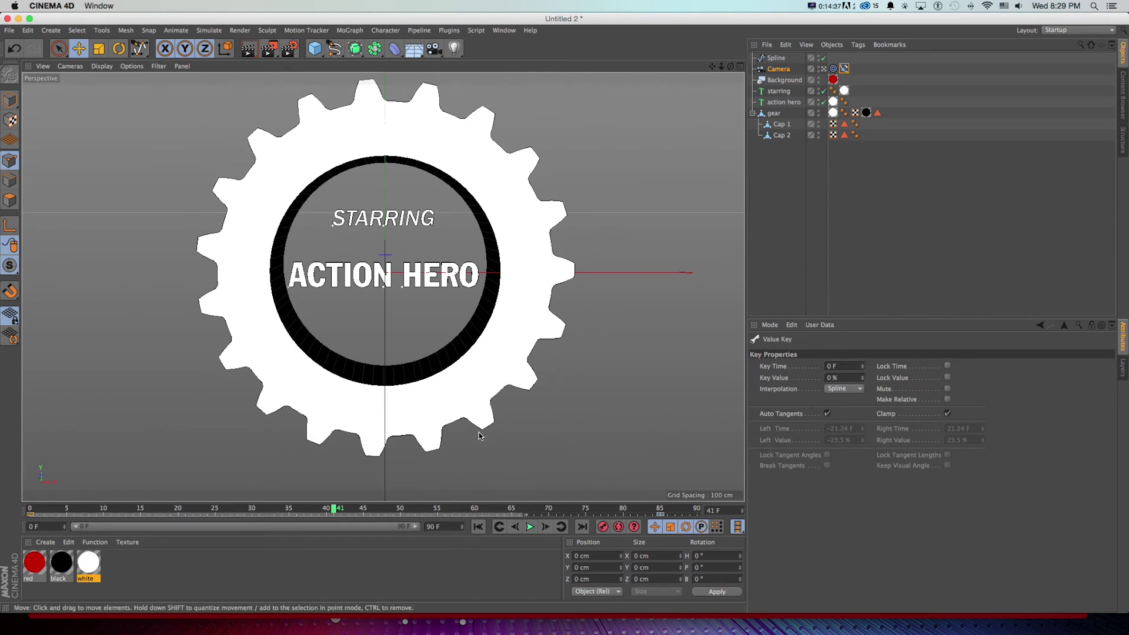
left_click(843, 389)
left_click(843, 412)
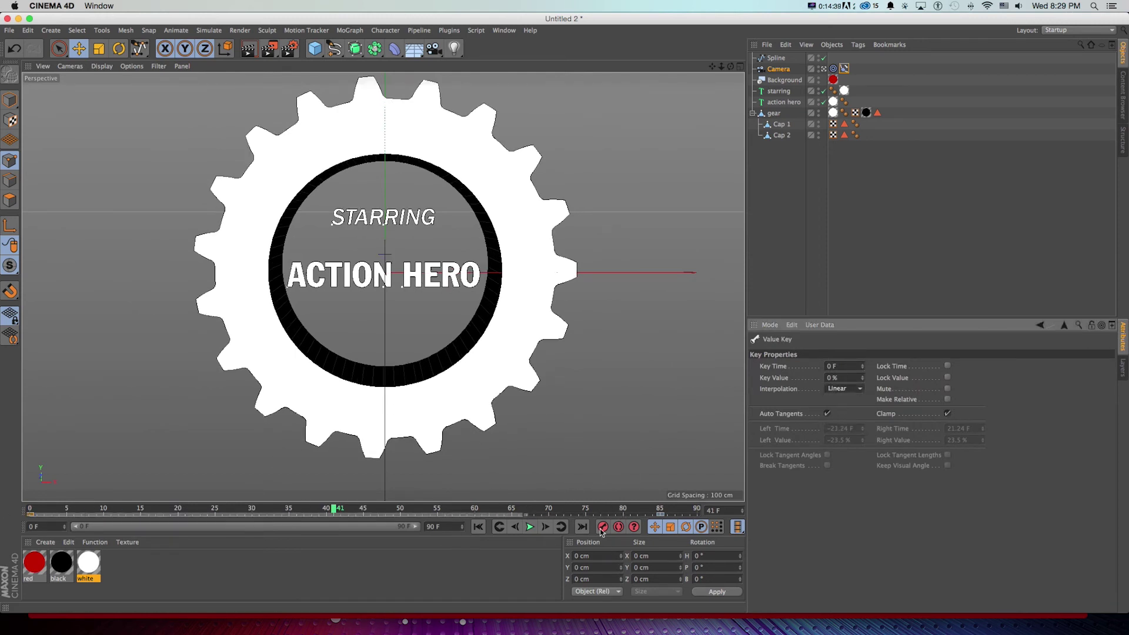
left_click(531, 528)
left_click(531, 528)
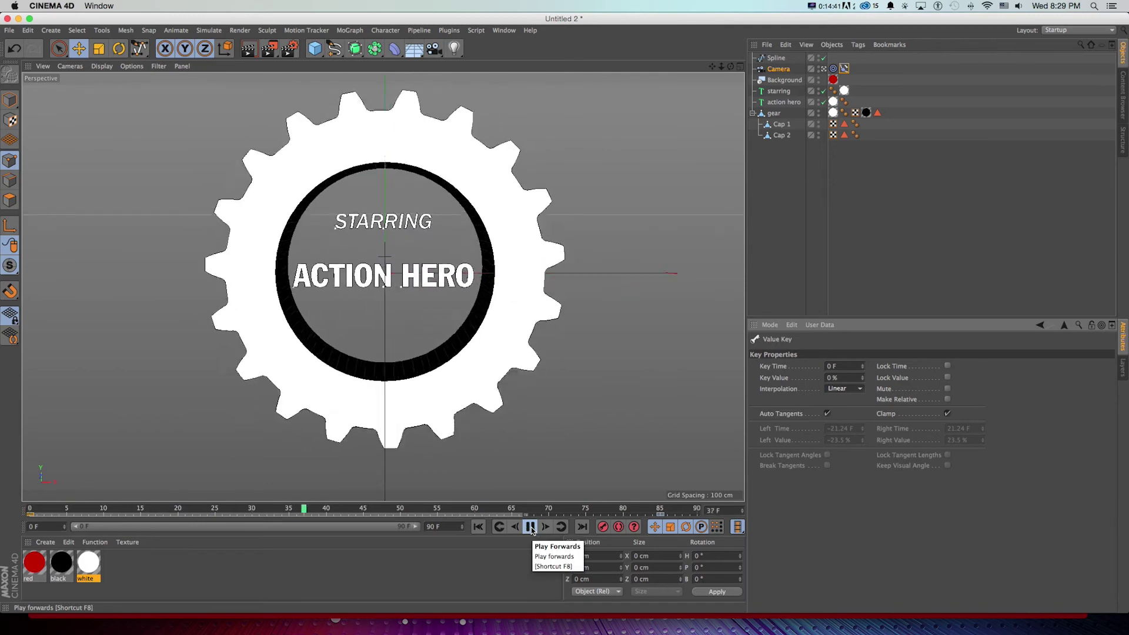
left_click(530, 528)
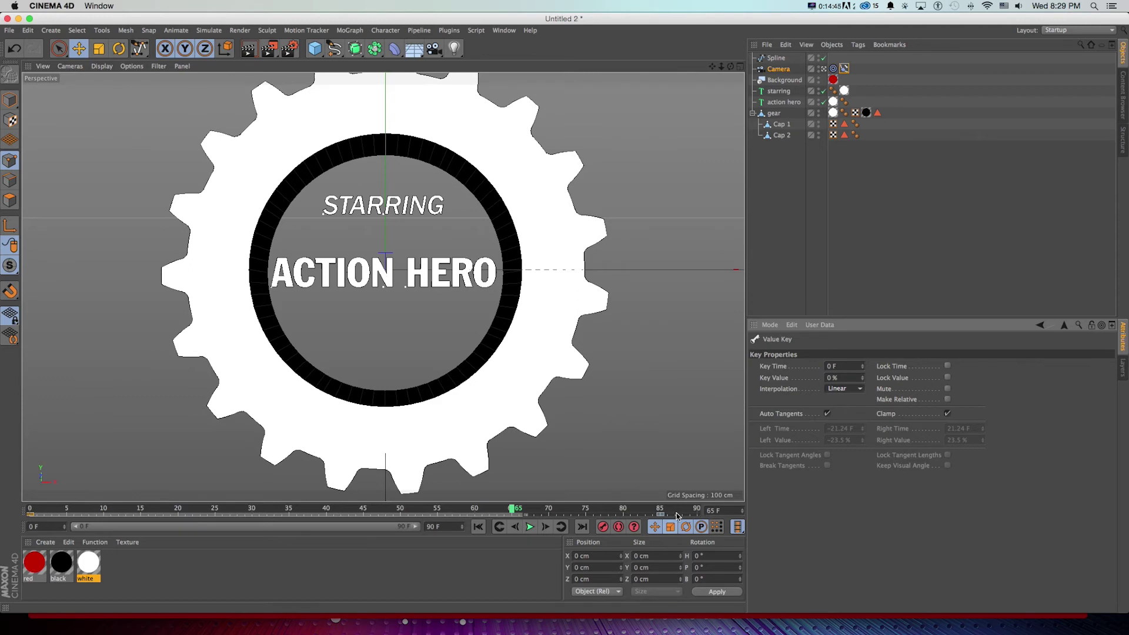
- Try Linear interpolation on the spline position key at frame 85 and play the animation from the start
left_click_drag(233, 514, 119, 513)
left_click(855, 391)
left_click(835, 410)
left_click(479, 527)
left_click(530, 527)
left_click(530, 527)
- Return to the four-view layout and set the spline position key at frame 85 to Spline interpolation
middle_click(523, 390)
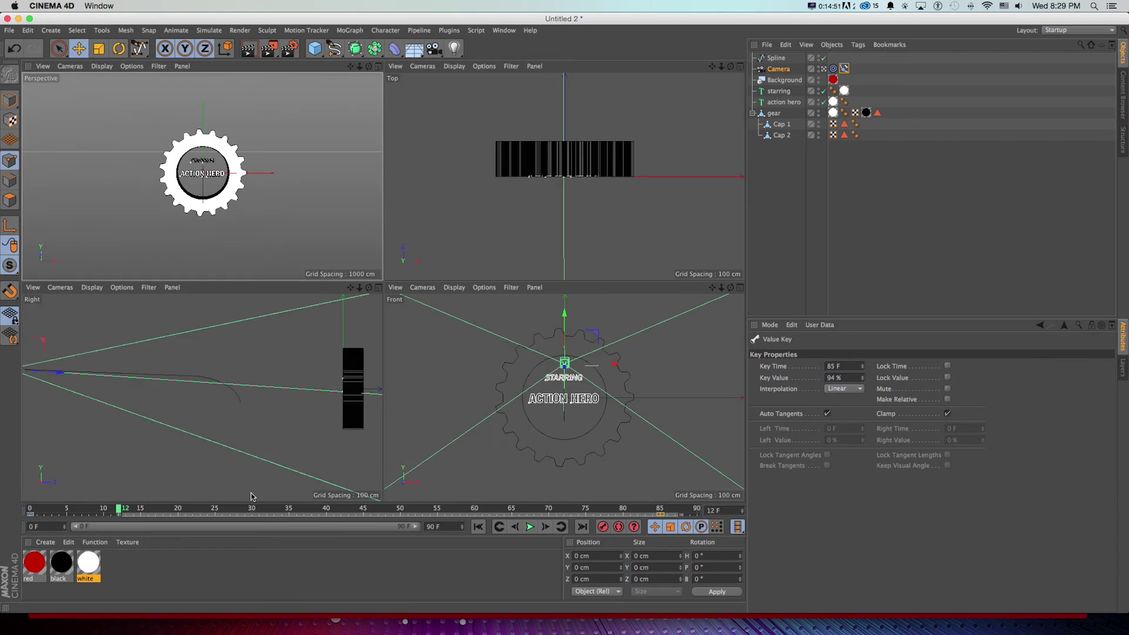
left_click_drag(121, 509, 324, 519)
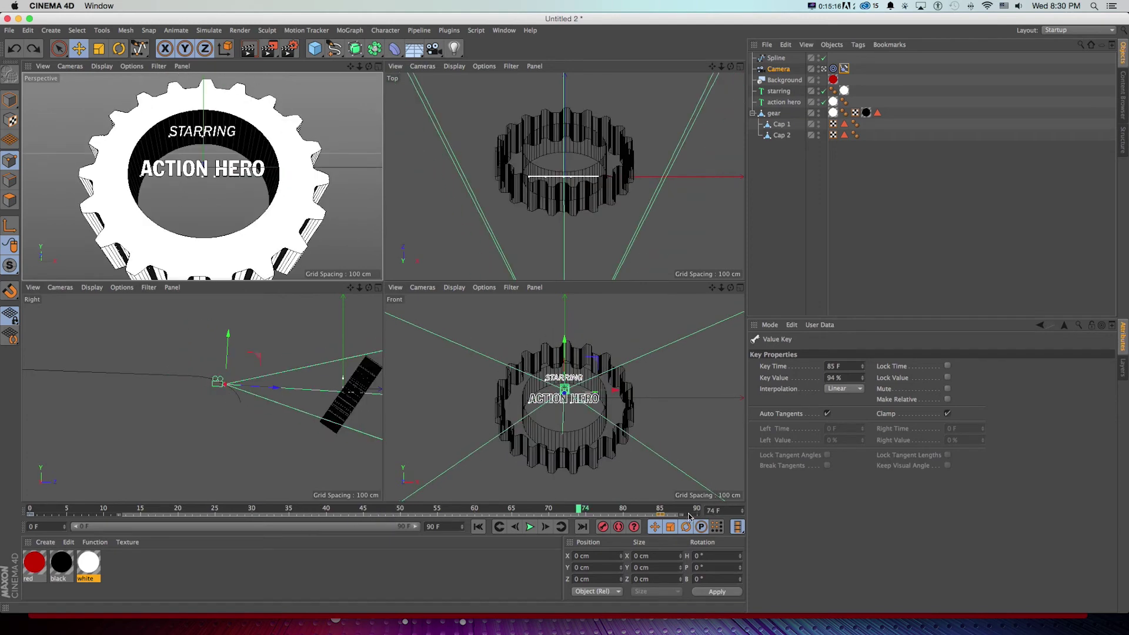
left_click(689, 514)
left_click_drag(675, 514, 615, 513)
left_click(843, 389)
left_click(838, 396)
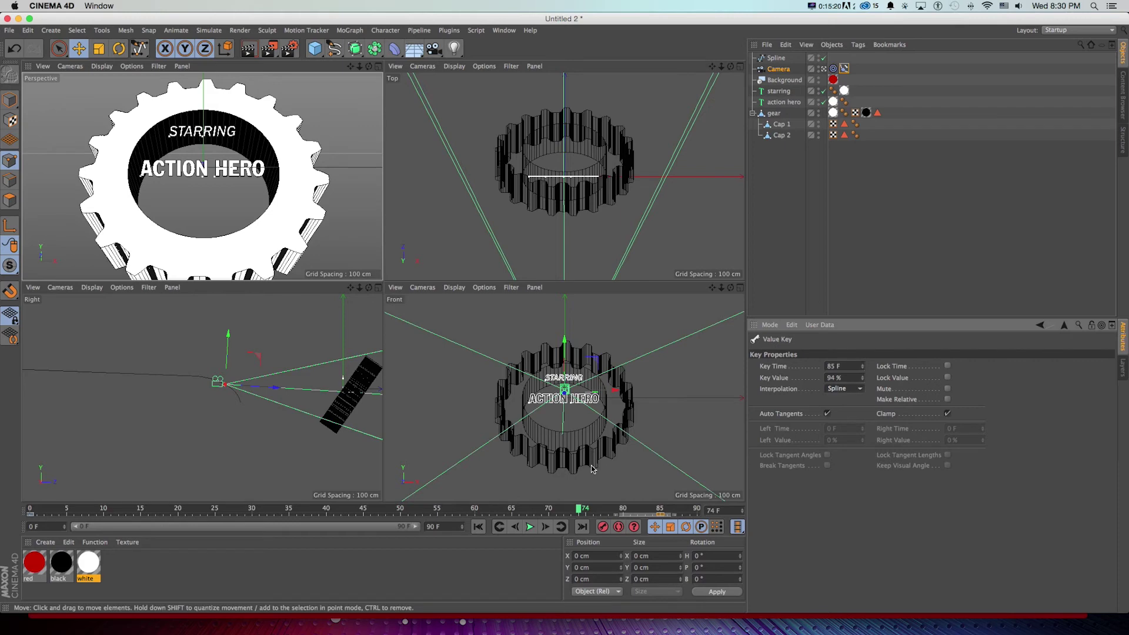
- Scrub the timeline back to frame 27 to examine the camera's travel along the spline
left_click_drag(581, 510, 353, 532)
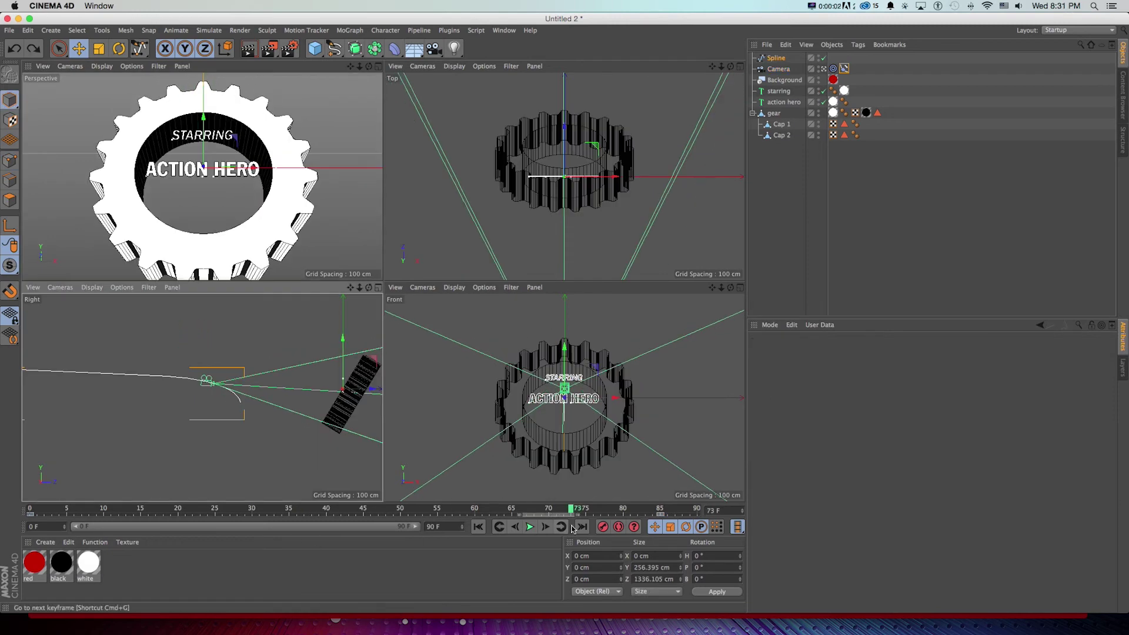
left_click(549, 514)
left_click_drag(572, 510, 230, 510)
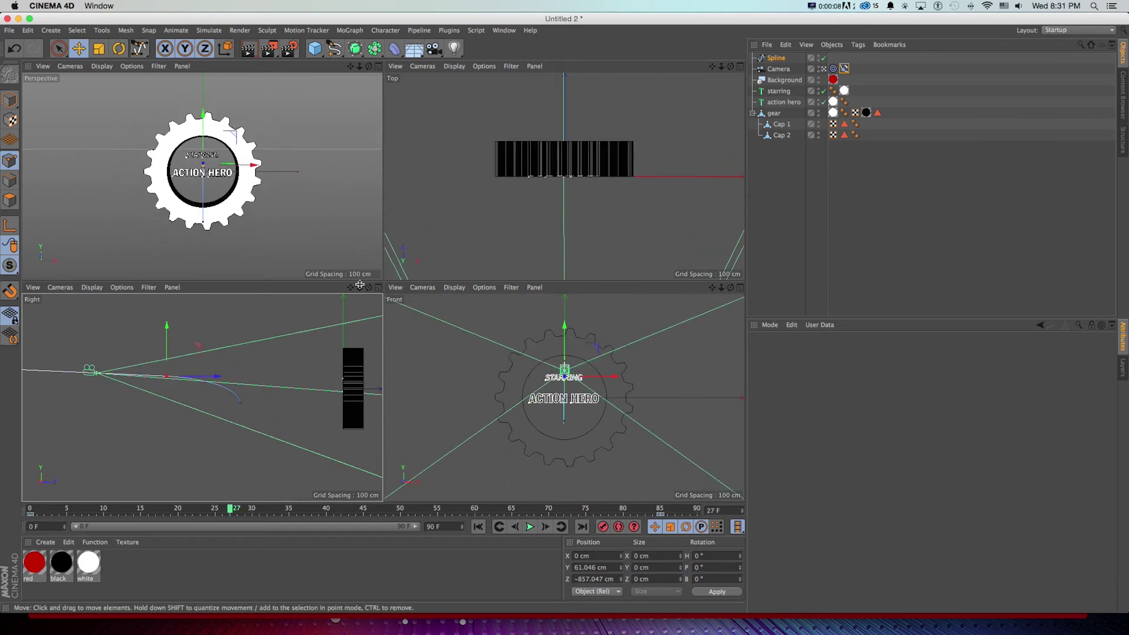
- Delete the middle point of the camera path spline in the Right view
left_click_drag(359, 287, 385, 290)
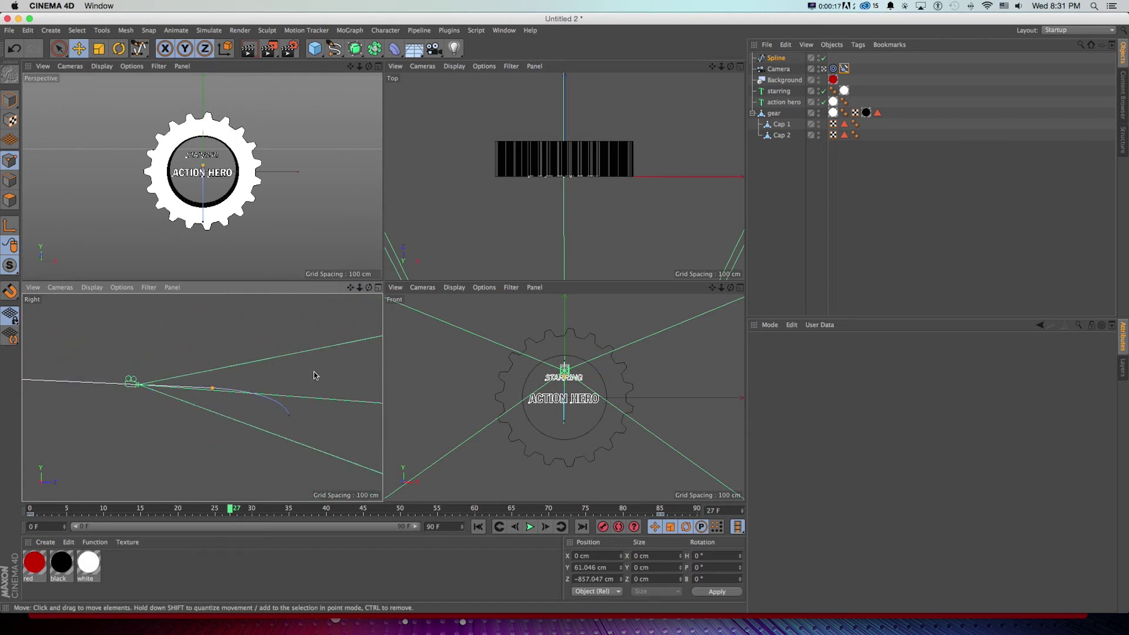
left_click_drag(350, 287, 304, 288)
left_click(59, 48)
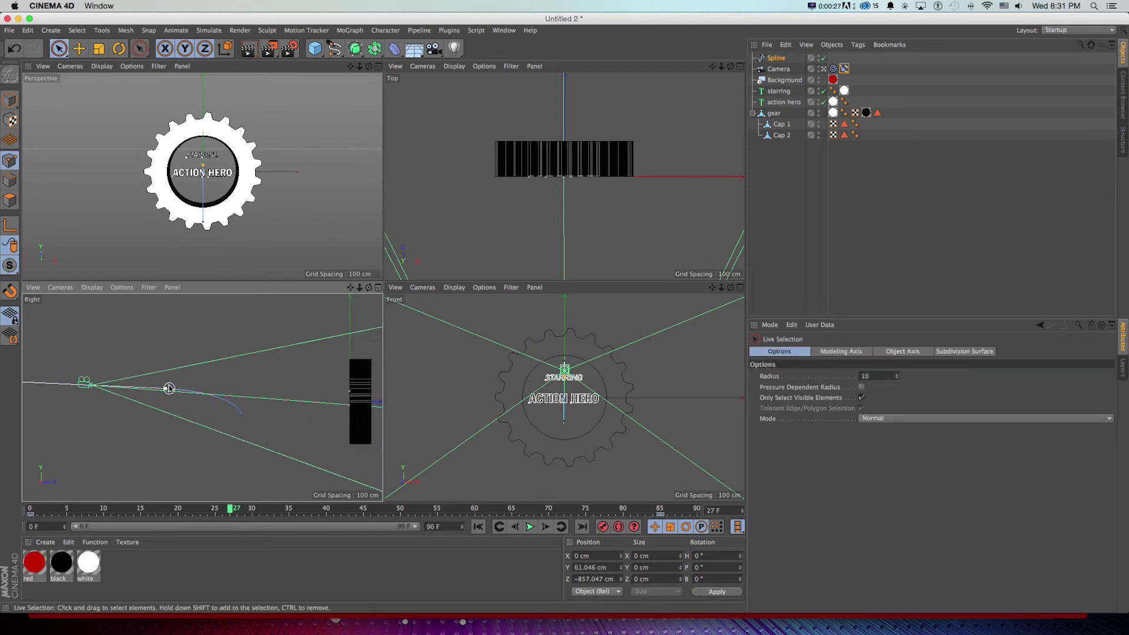
key("Delete")
- Lengthen and tilt the tangent at the spline's gear-side end point to reshape the camera path's curve
left_click(241, 415)
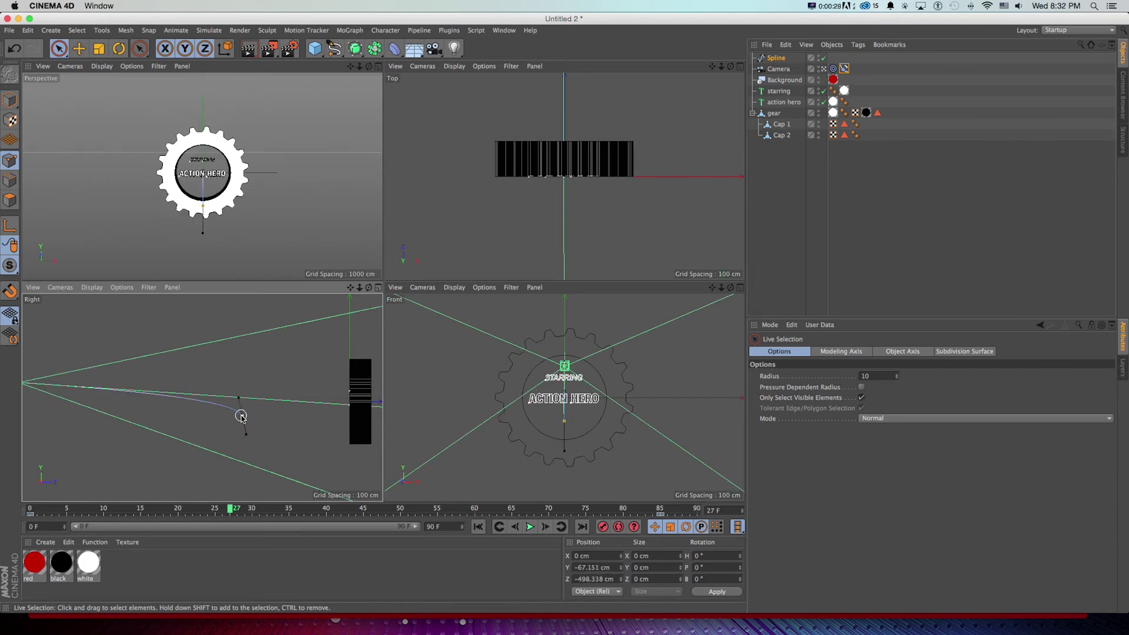
left_click(78, 48)
left_click_drag(240, 400, 234, 386)
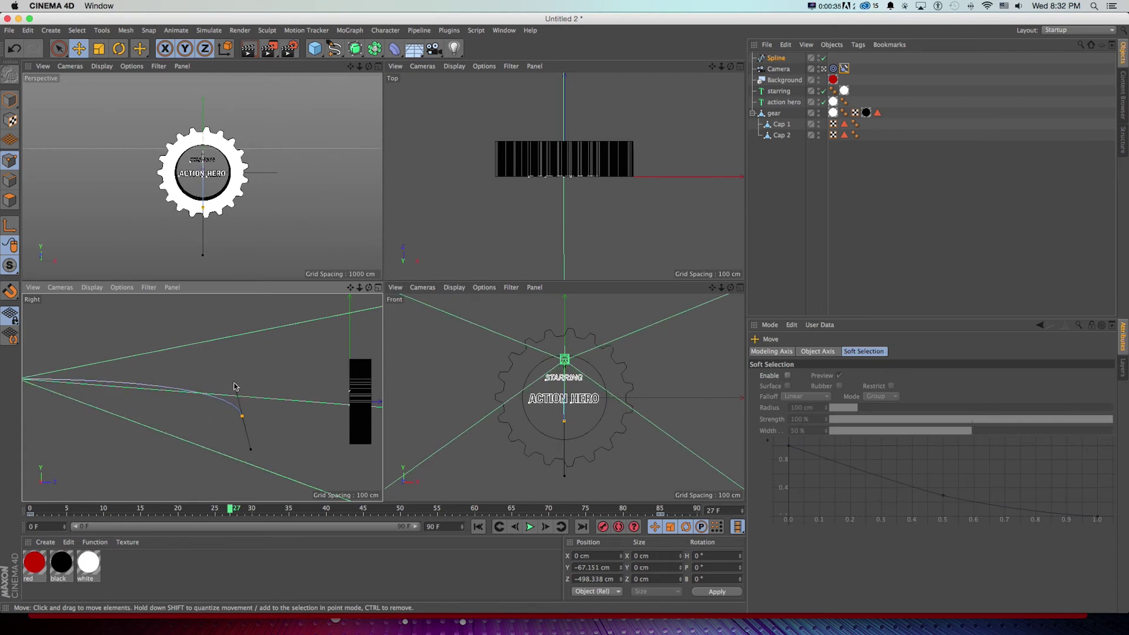
- Maximize the Perspective view and play the animation from frame 0 to check the reshaped camera path
left_click(378, 66)
key("shift+f")
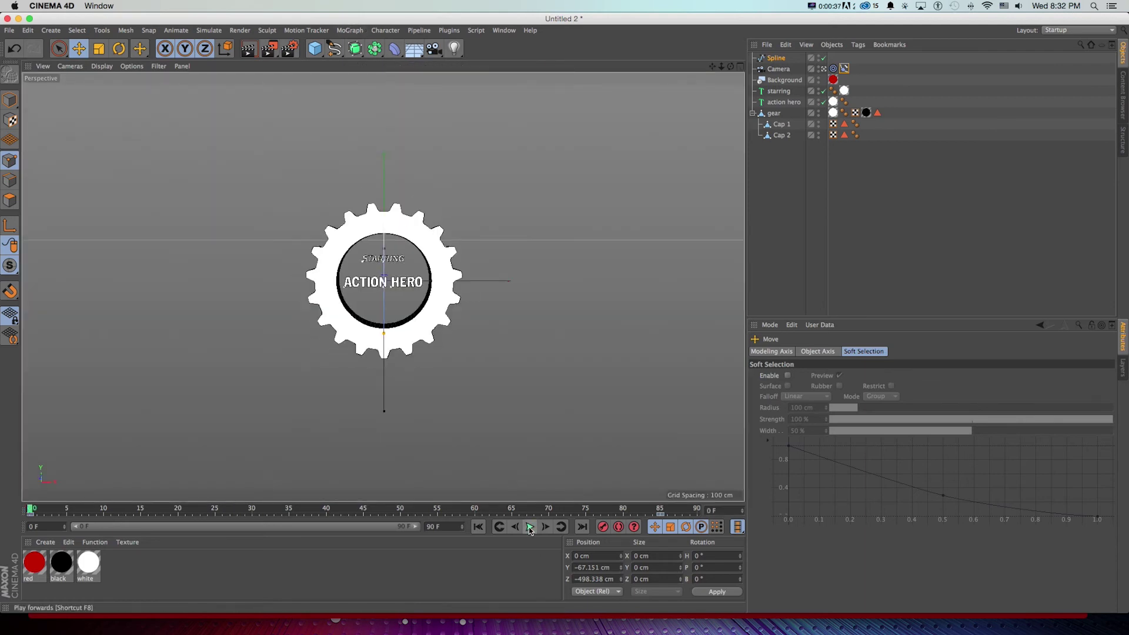
left_click(530, 529)
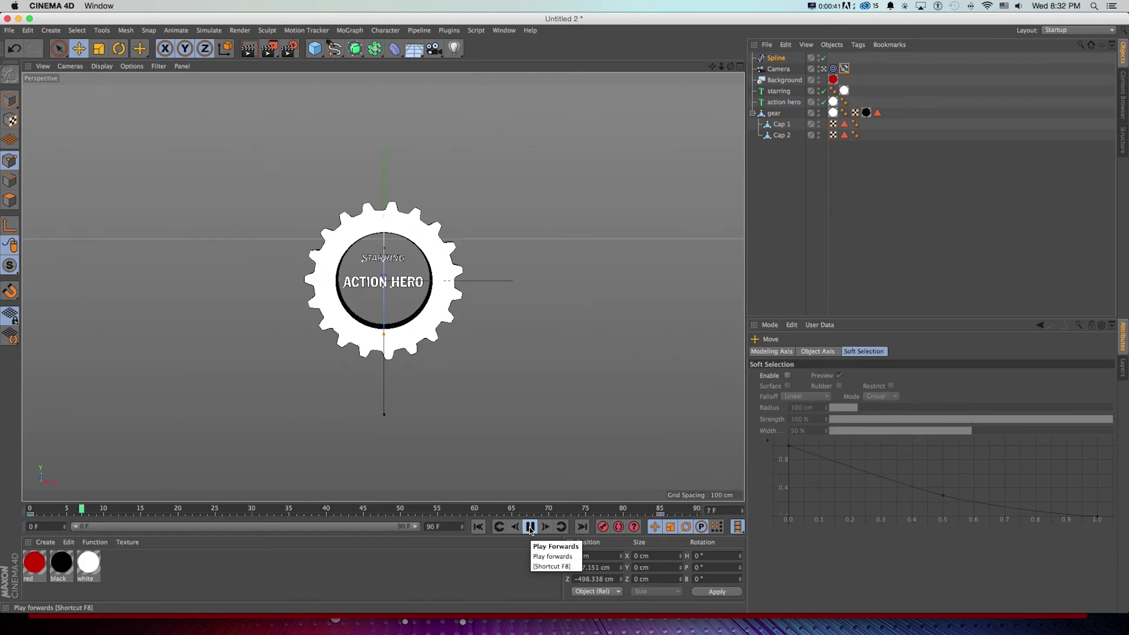
left_click(529, 527)
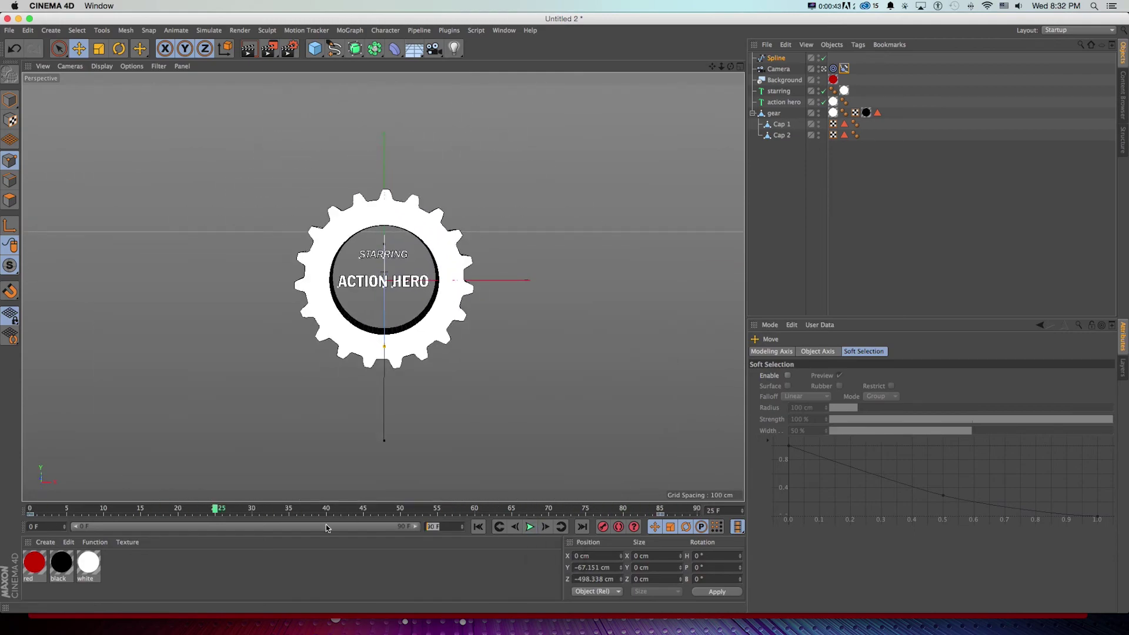
- Extend the project length to 120 frames and return to frame 0
type("0")
key("Return")
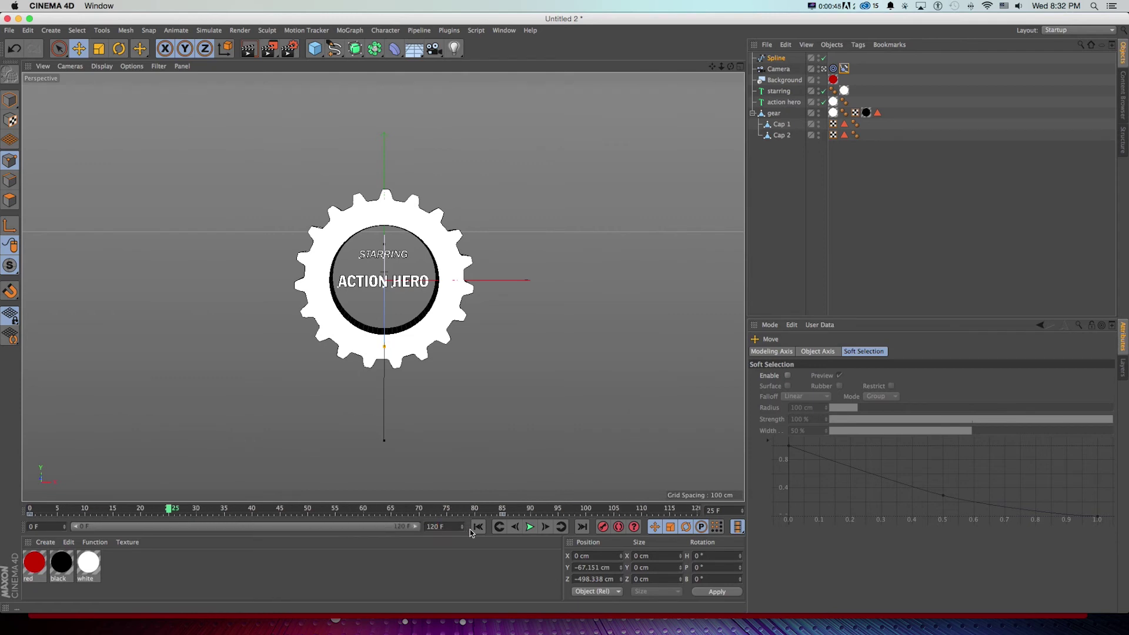
left_click(478, 526)
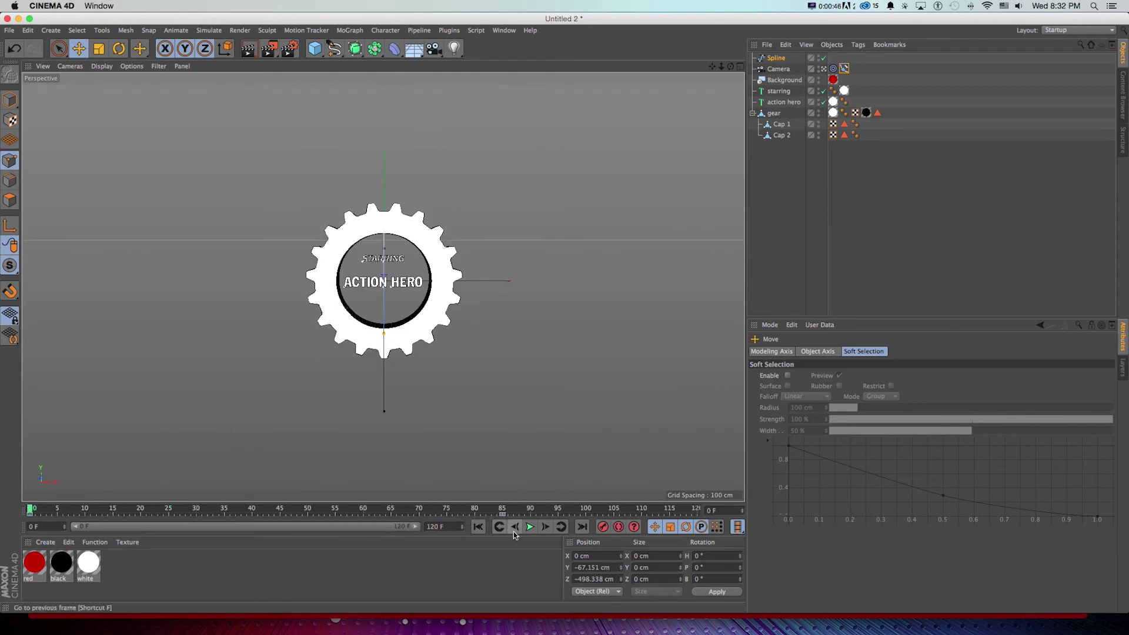
- Select the gear, go to frame 90, and expand the gear's rotation tracks in the Timeline
left_click(779, 113)
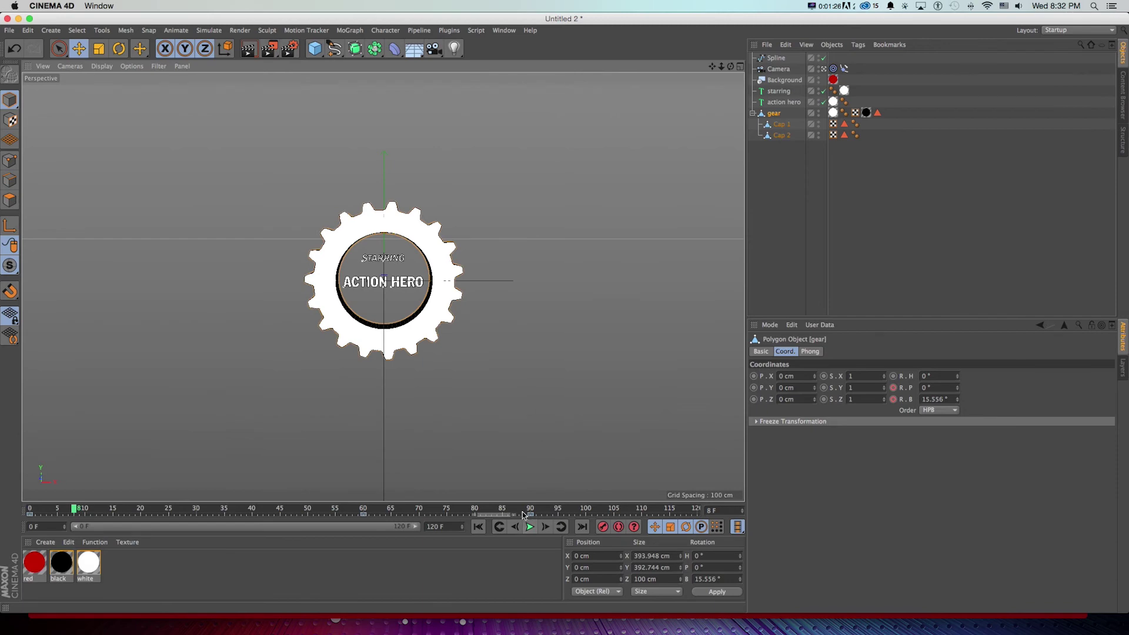
mouse_move(529, 510)
left_mouse_down()
mouse_move(558, 511)
mouse_move(531, 511)
left_mouse_up()
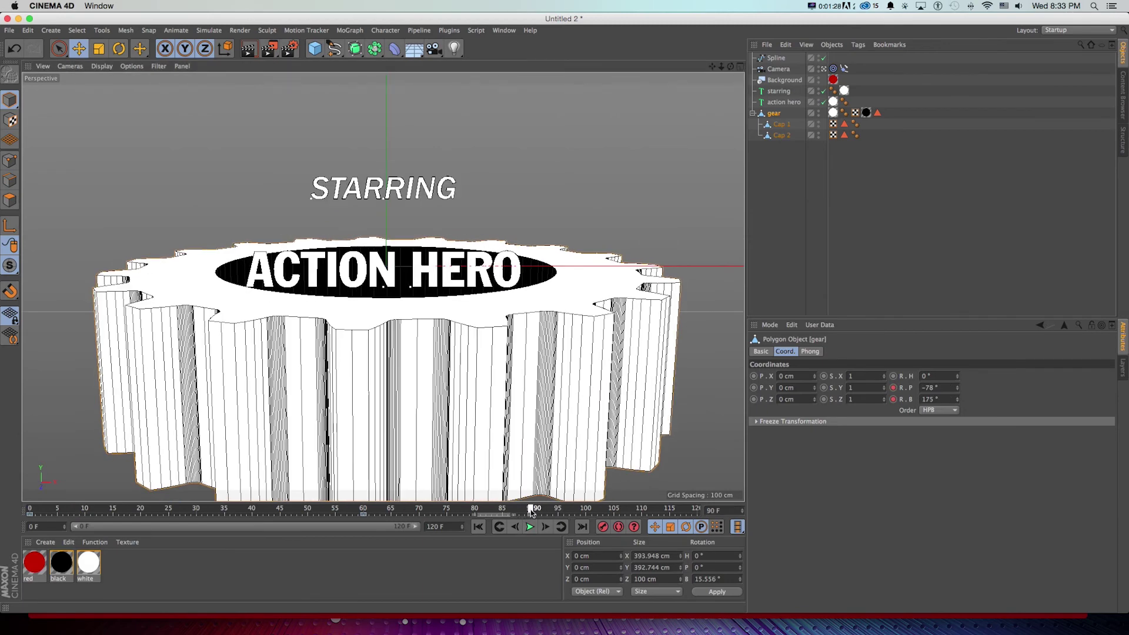
left_click(504, 30)
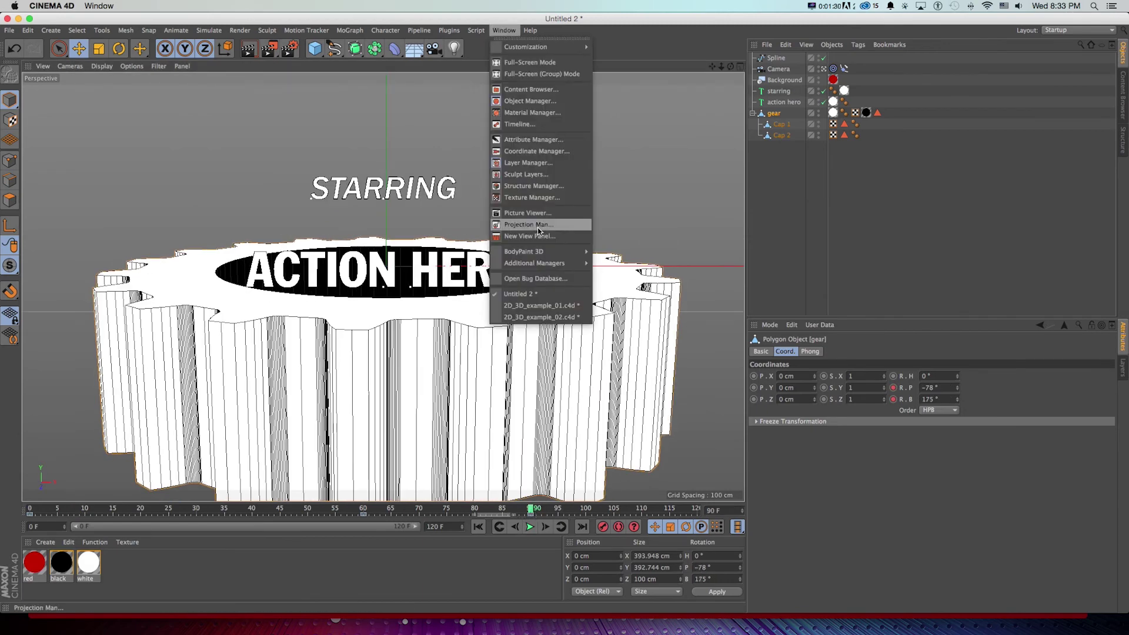
left_click(519, 124)
left_click_drag(334, 171, 609, 281)
left_click(498, 355)
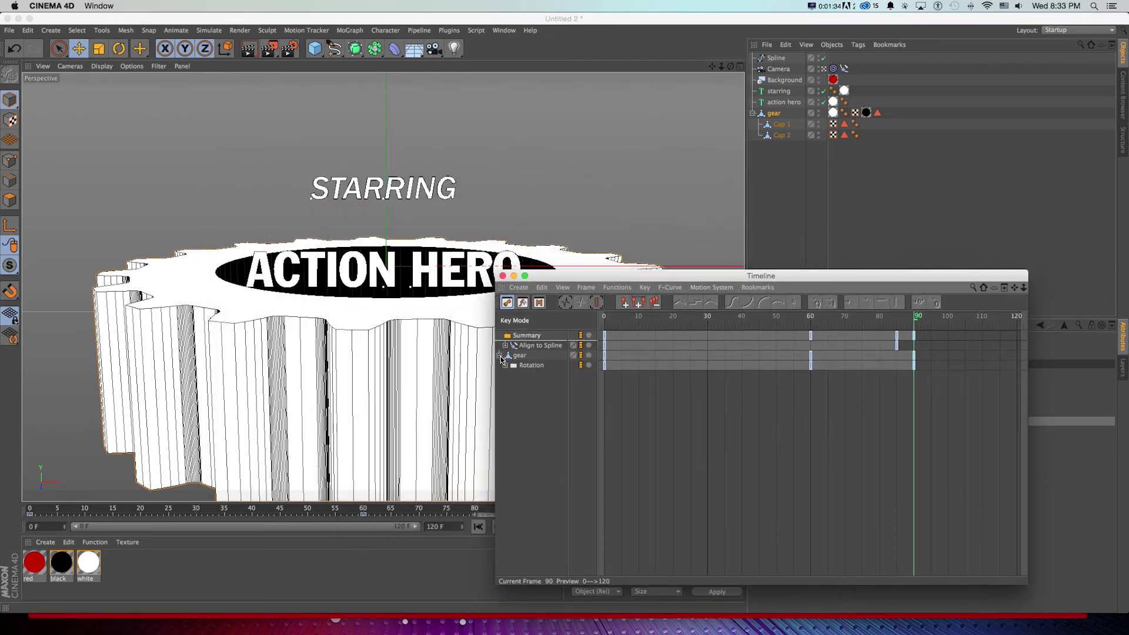
left_click(504, 366)
left_click(512, 375)
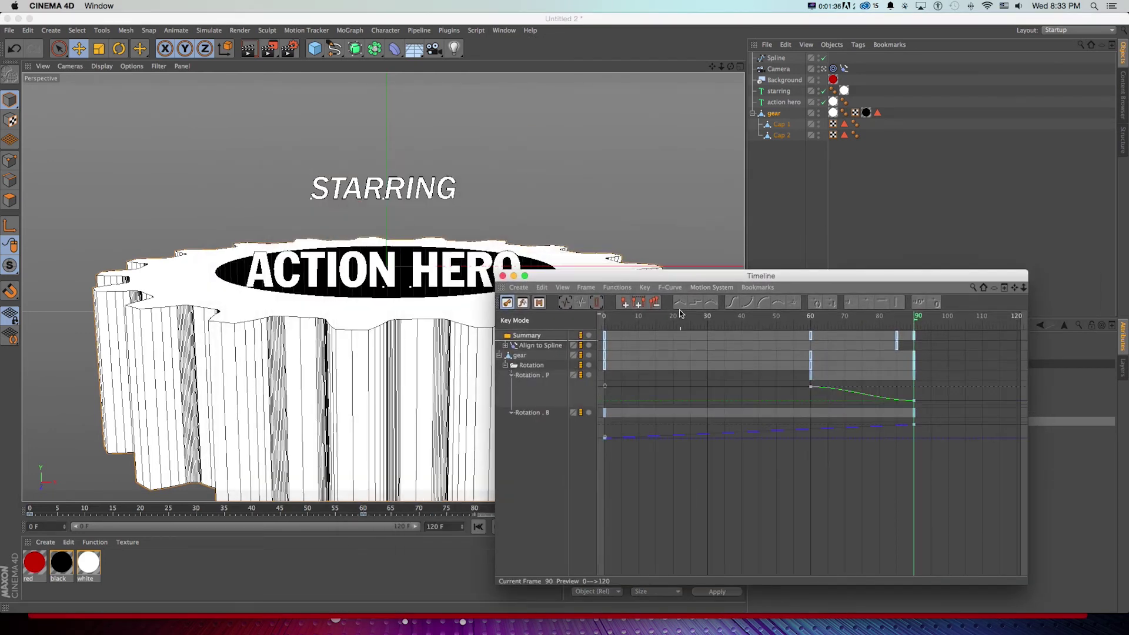
- Move the gear's last Rotation.B key to frame 120 and set its value to 203°
left_click_drag(687, 276, 689, 223)
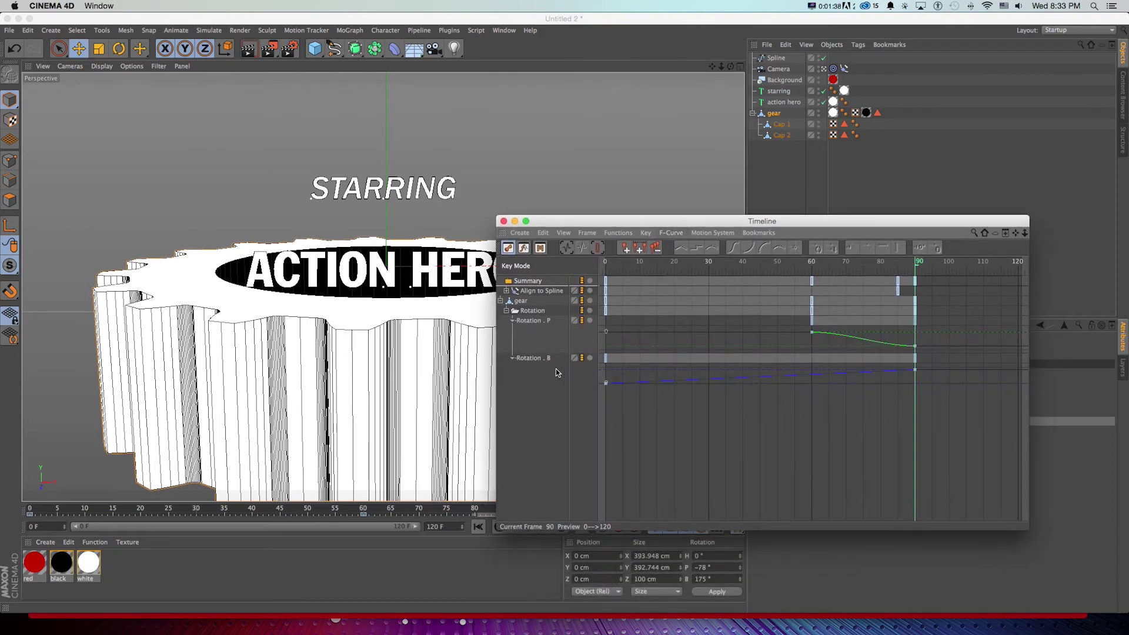
left_click(915, 369)
scroll(915, 371, "right", 5)
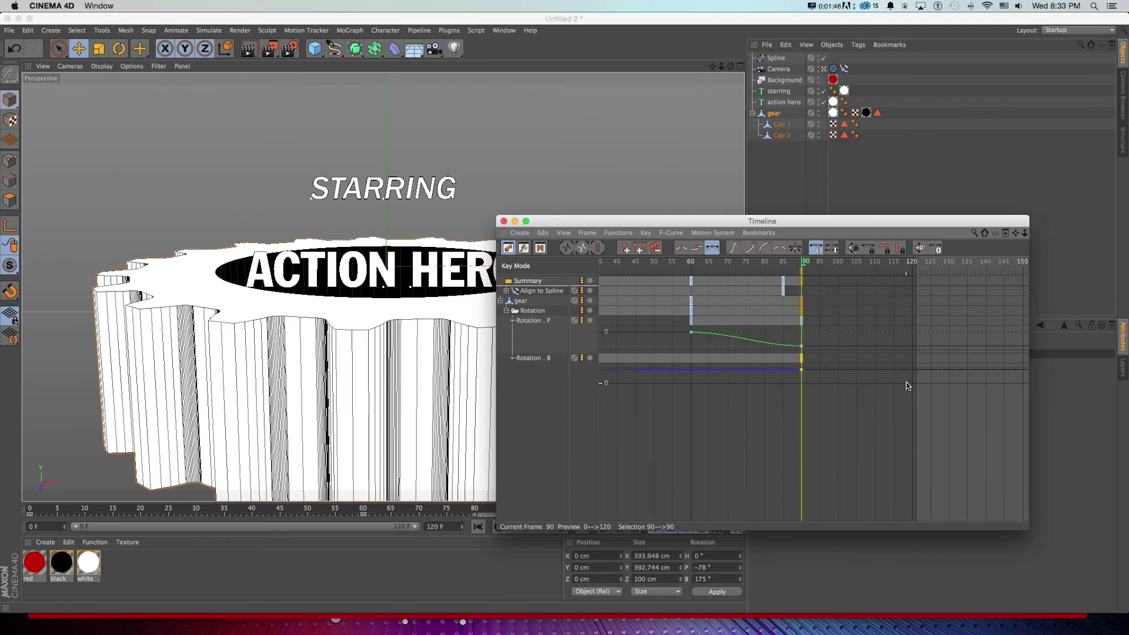
left_click_drag(804, 373, 843, 378)
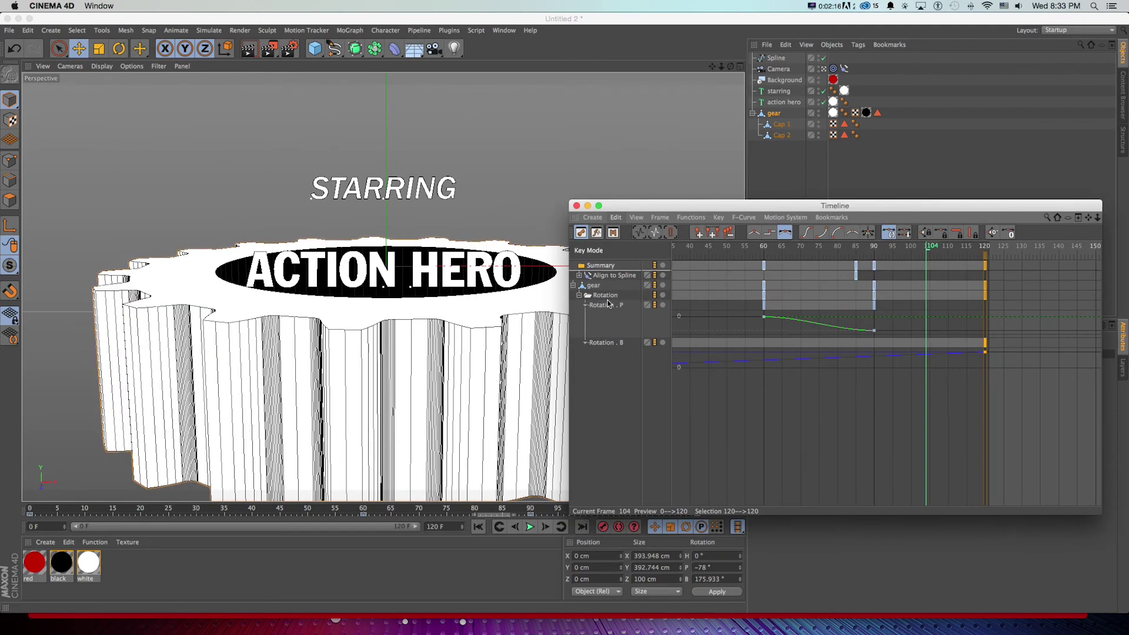
- Scrub back to frame 42, close the Timeline, and play the extended gear rotation through to frame 89
left_click_drag(621, 210, 594, 163)
left_click_drag(530, 511, 263, 510)
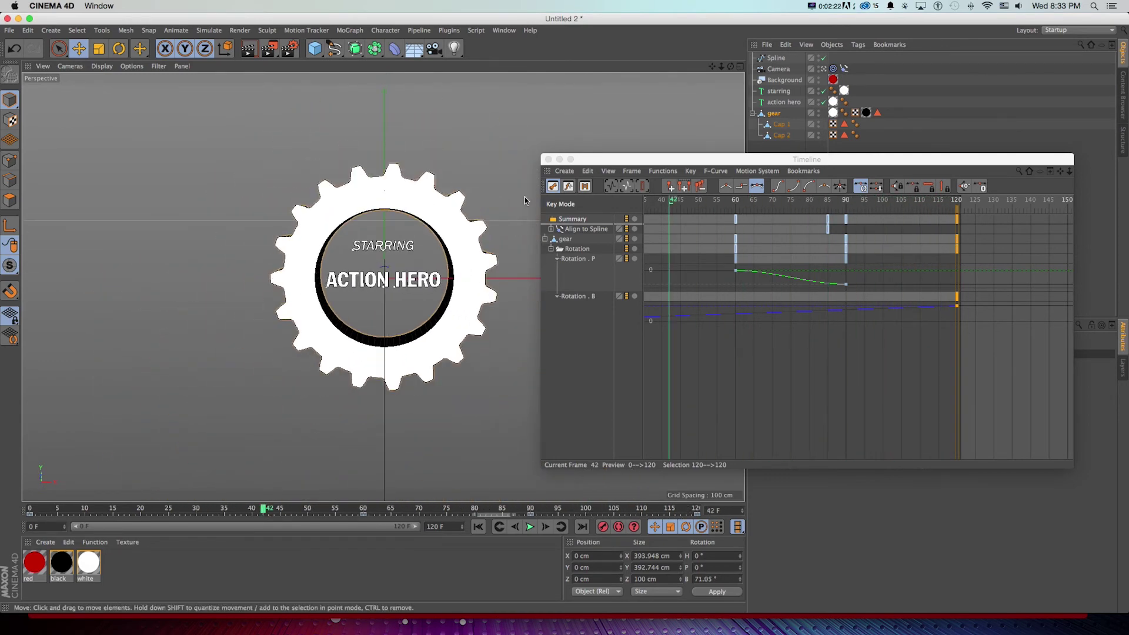
left_click(546, 158)
left_click(529, 526)
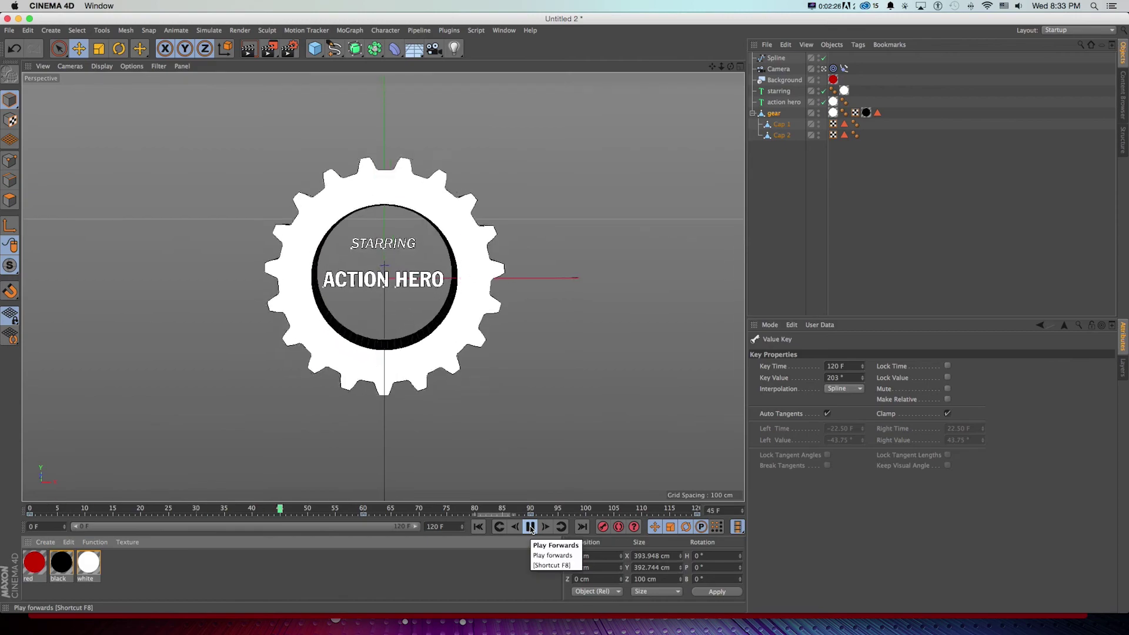
left_click(530, 527)
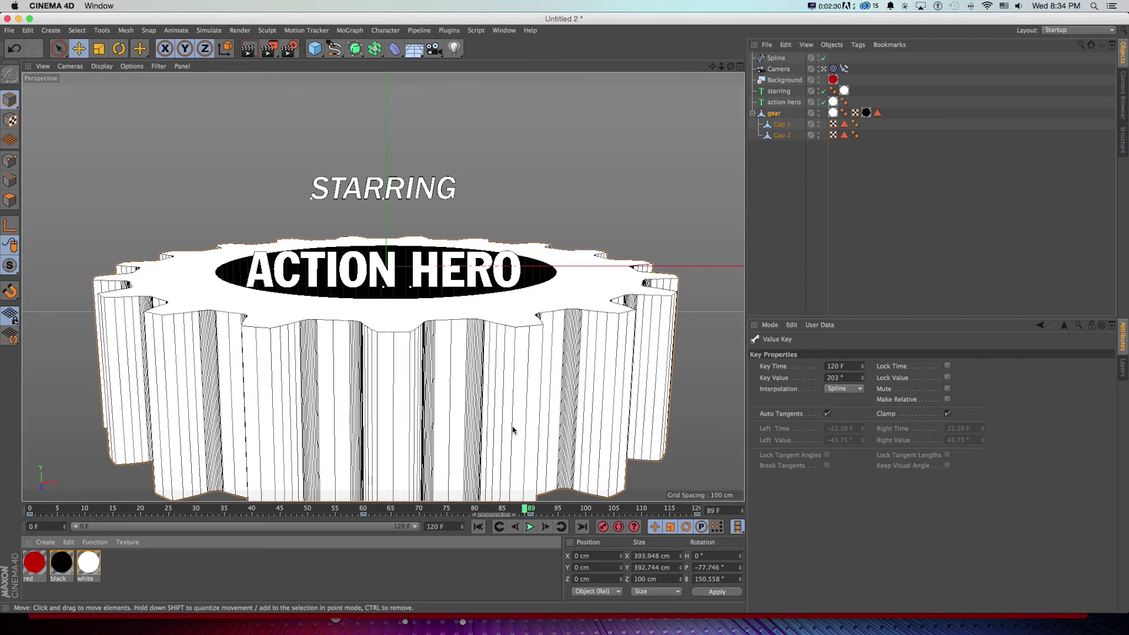
- Render the viewport at frames 89, 0 and 16 to check the flat-color look
key("super+r")
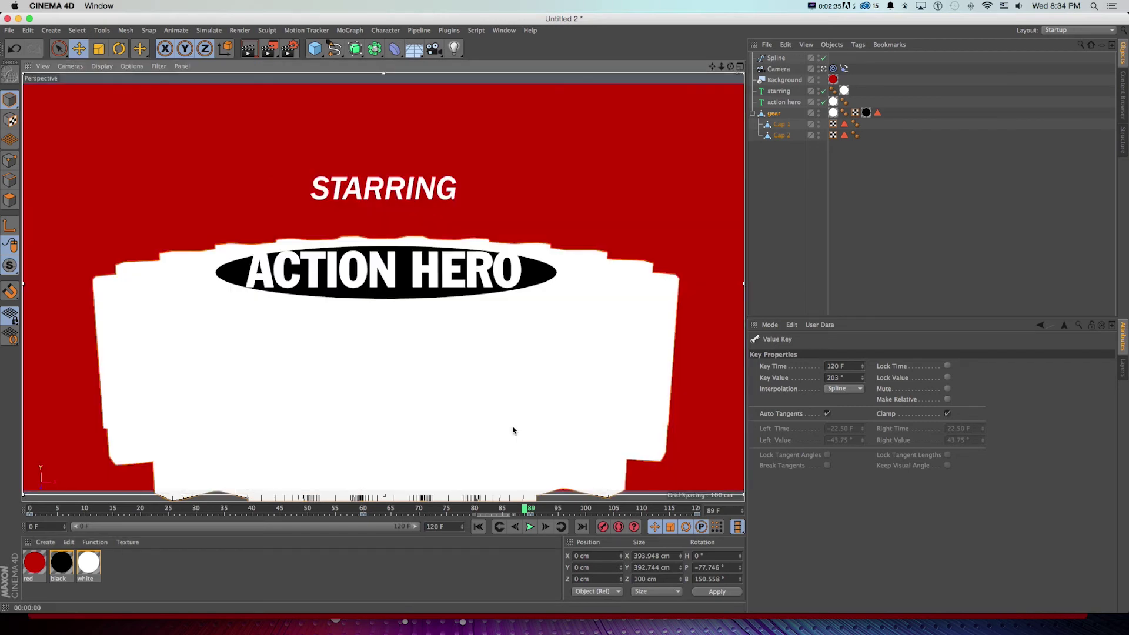
left_click(772, 113)
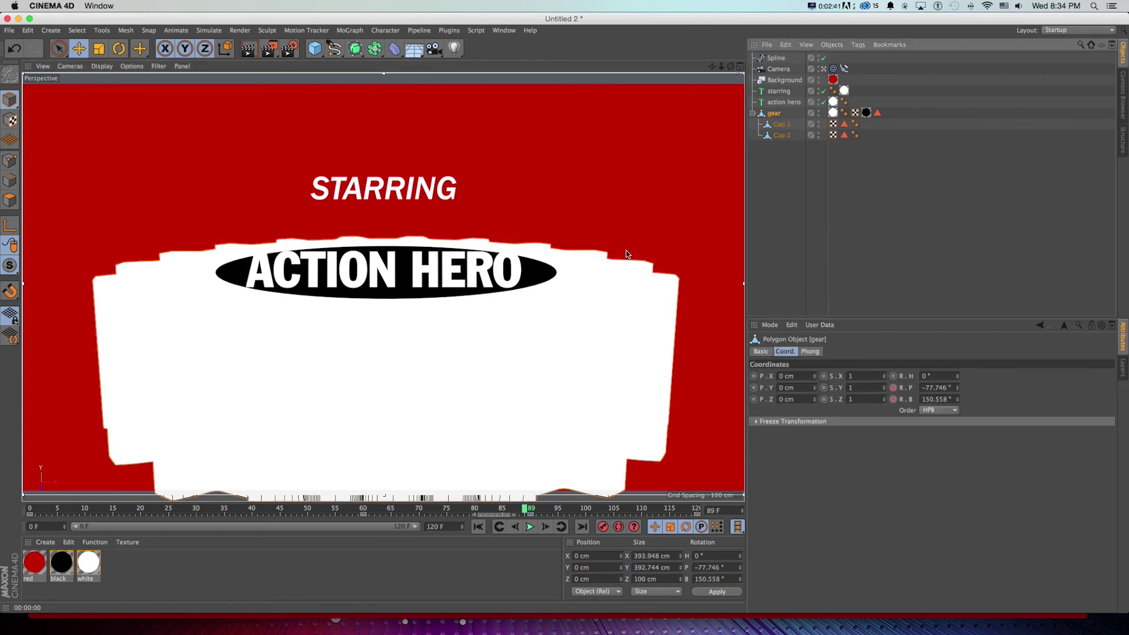
left_click(477, 527)
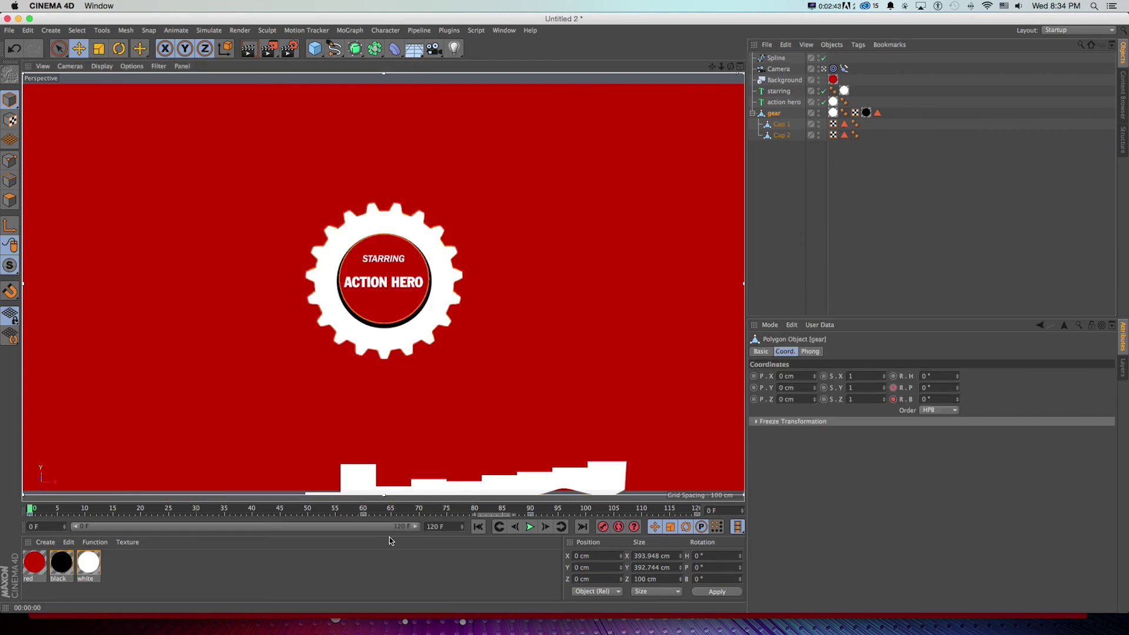
key("F8")
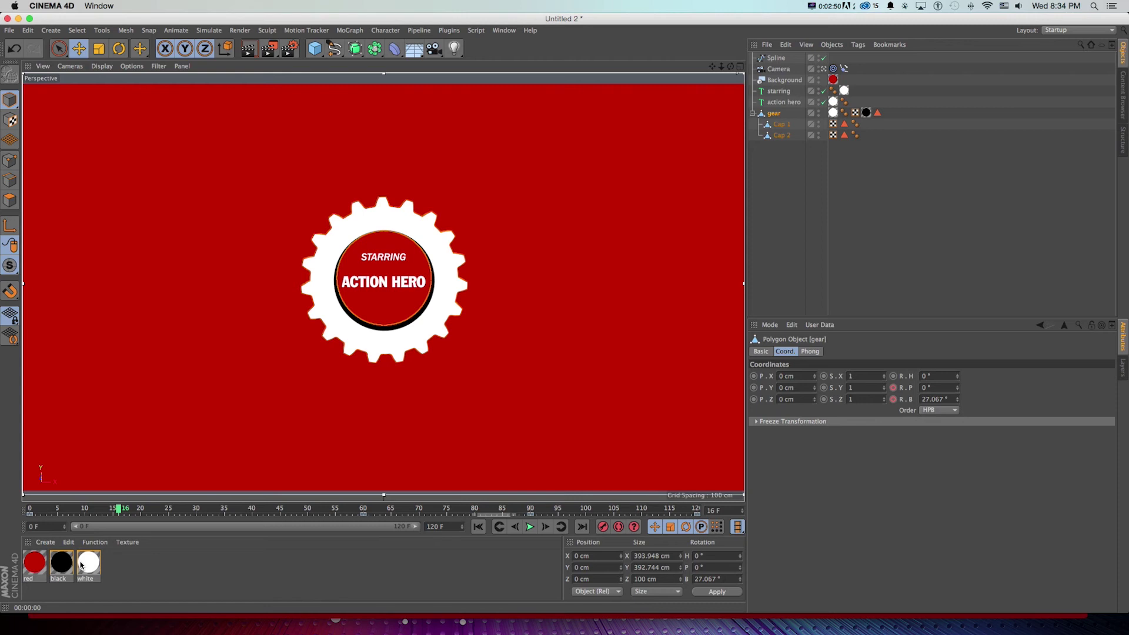
- Recolor the scene with black on the background, red on the gear and starring text, and white on the gear's inner selection
left_click_drag(63, 570, 84, 562)
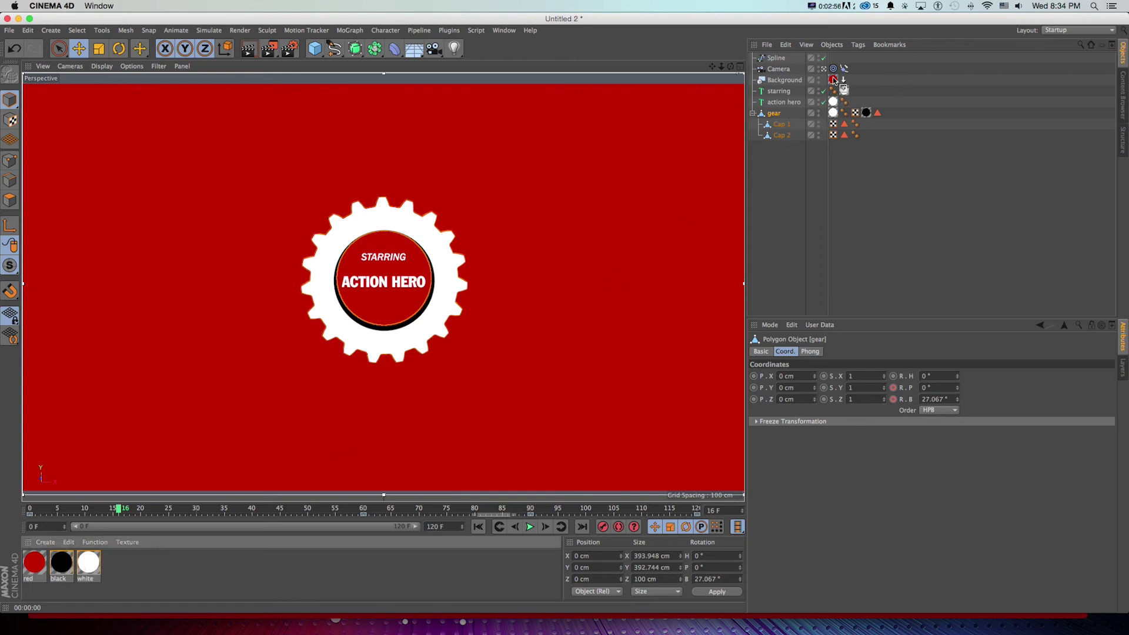
left_click_drag(834, 80, 833, 80)
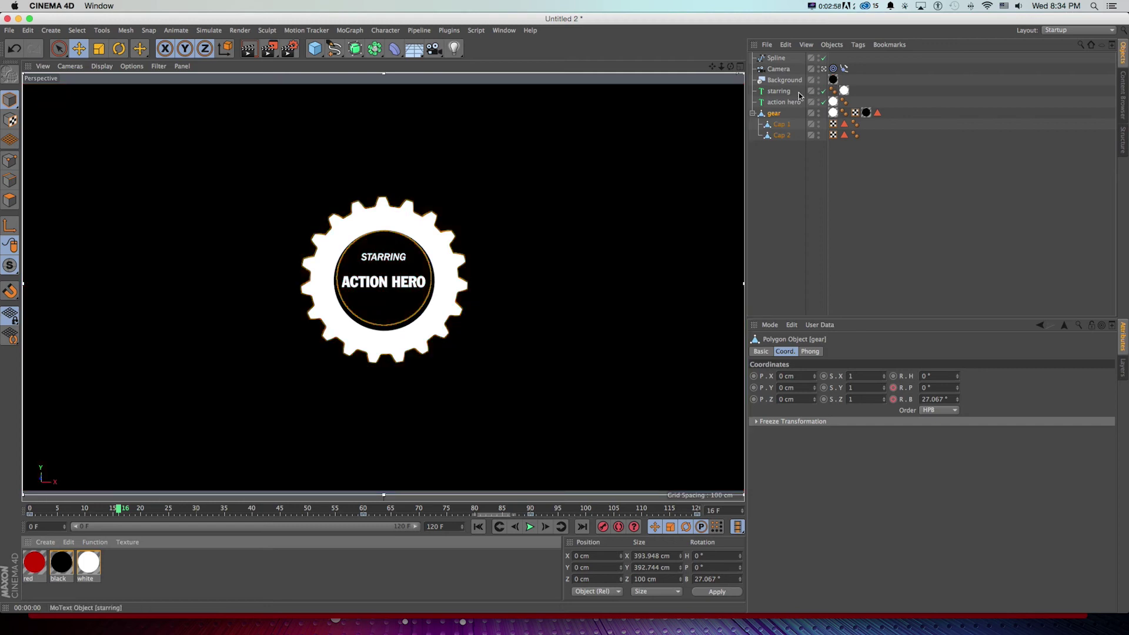
left_click_drag(213, 481, 816, 131)
left_click_drag(859, 149, 870, 110)
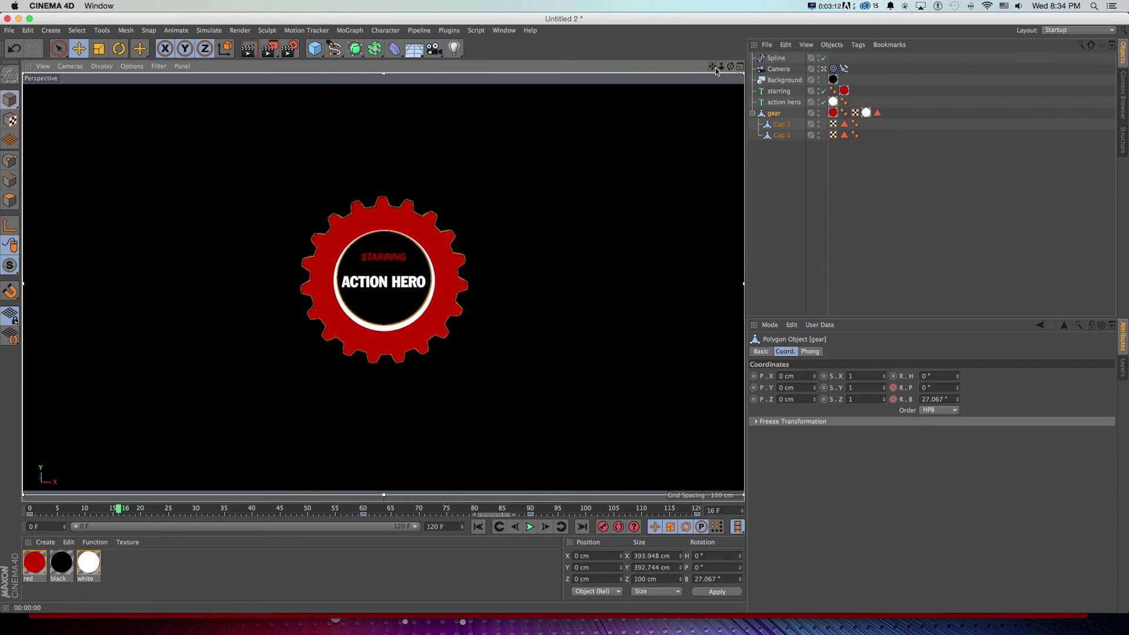
- Scrub to frame 62 and render the viewport to check the new color scheme
left_click(397, 513)
left_click_drag(418, 511, 374, 521)
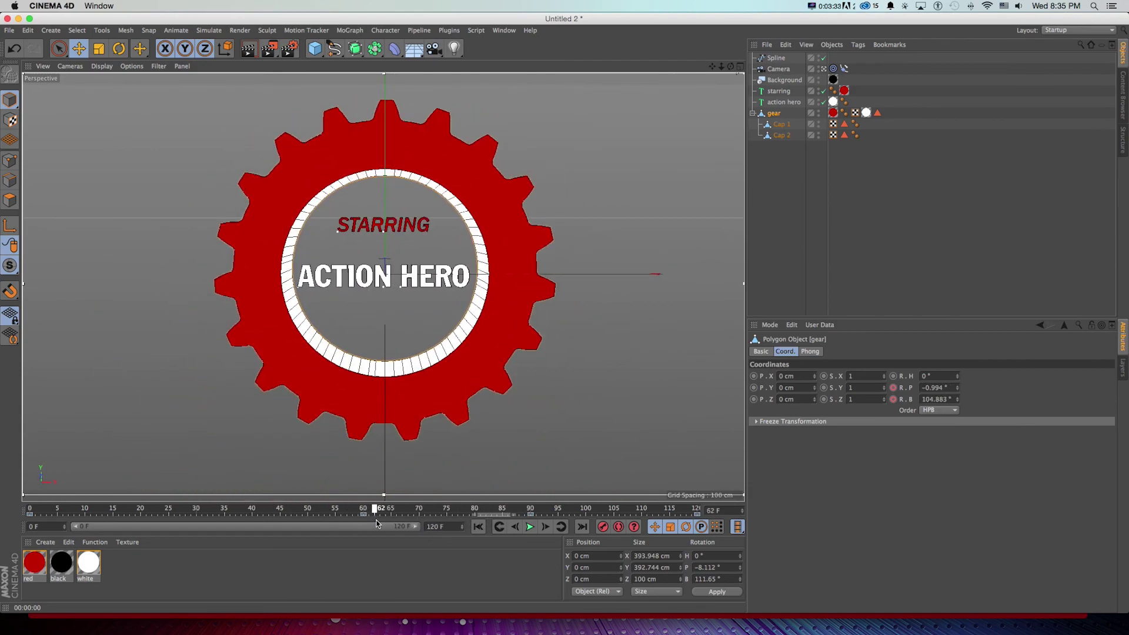
key("ctrl+r")
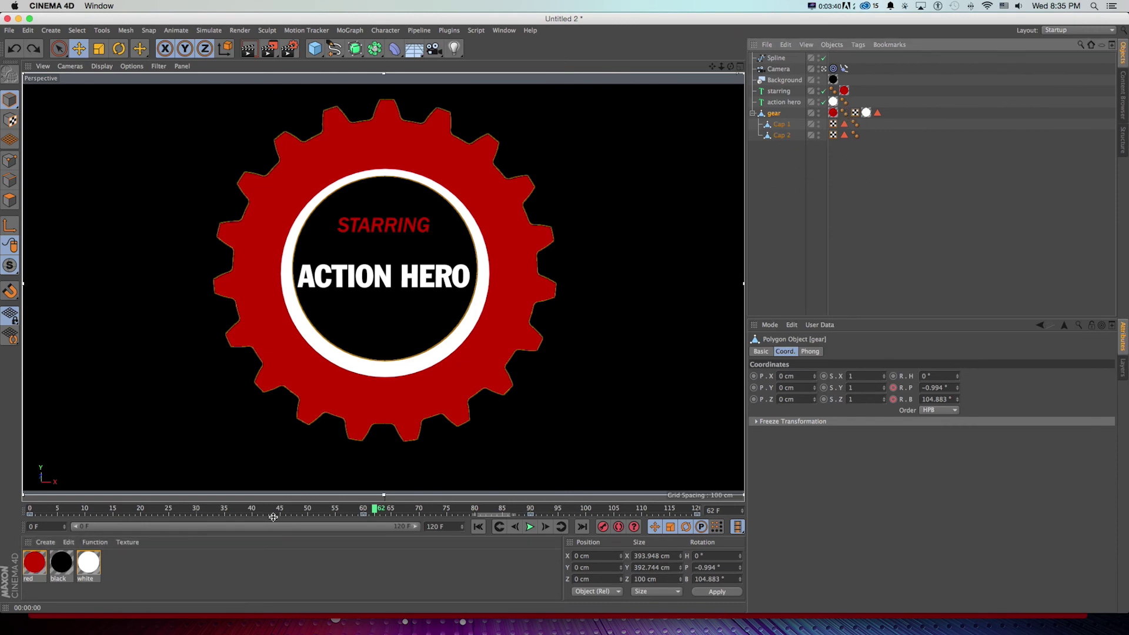
- Scrub the timeline from frame 45 to frame 55 and render the recolored title in the viewport
mouse_move(270, 516)
left_mouse_down()
mouse_move(179, 511)
mouse_move(373, 514)
mouse_move(191, 511)
mouse_move(279, 514)
left_mouse_up()
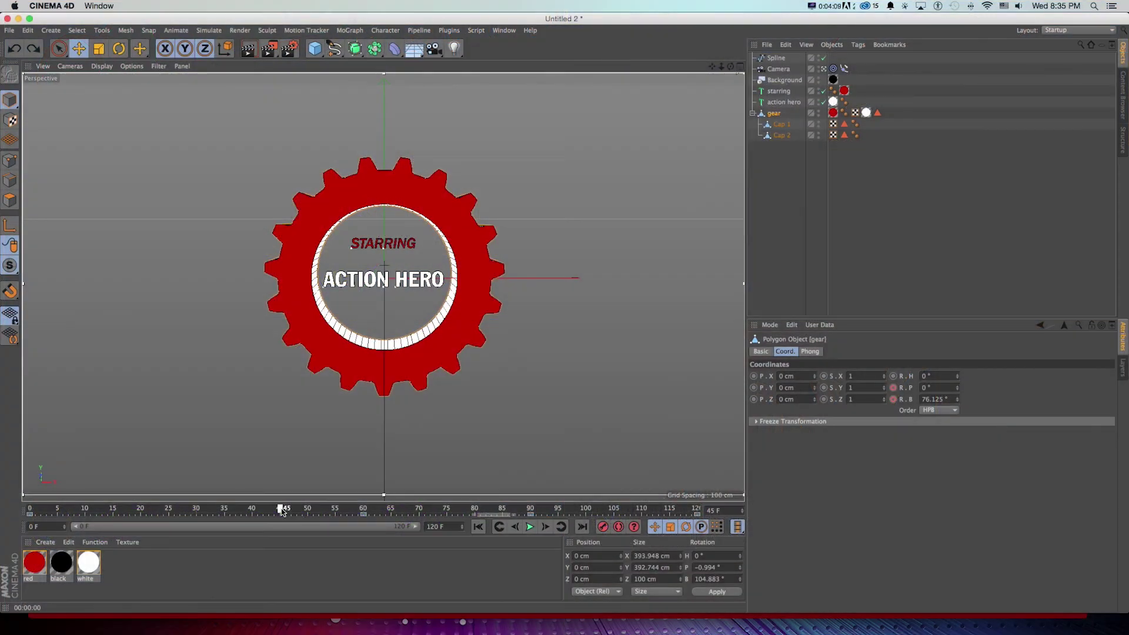
mouse_move(282, 510)
left_mouse_down()
mouse_move(253, 511)
mouse_move(418, 516)
mouse_move(279, 516)
left_mouse_up()
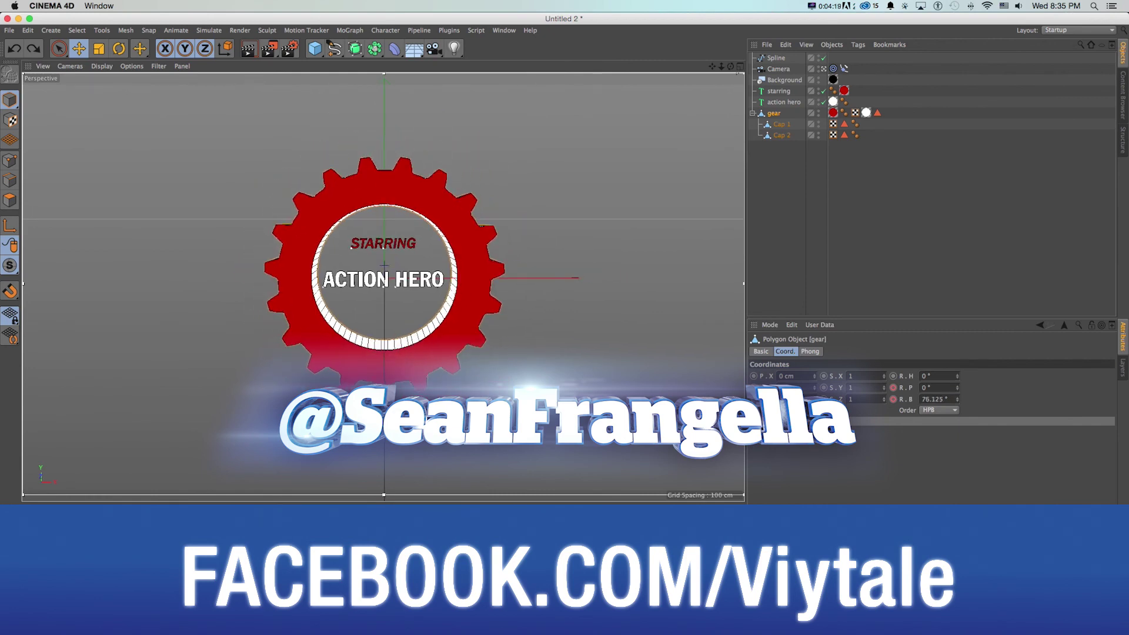
mouse_move(278, 516)
left_mouse_down()
mouse_move(257, 516)
mouse_move(404, 512)
mouse_move(284, 510)
left_mouse_up()
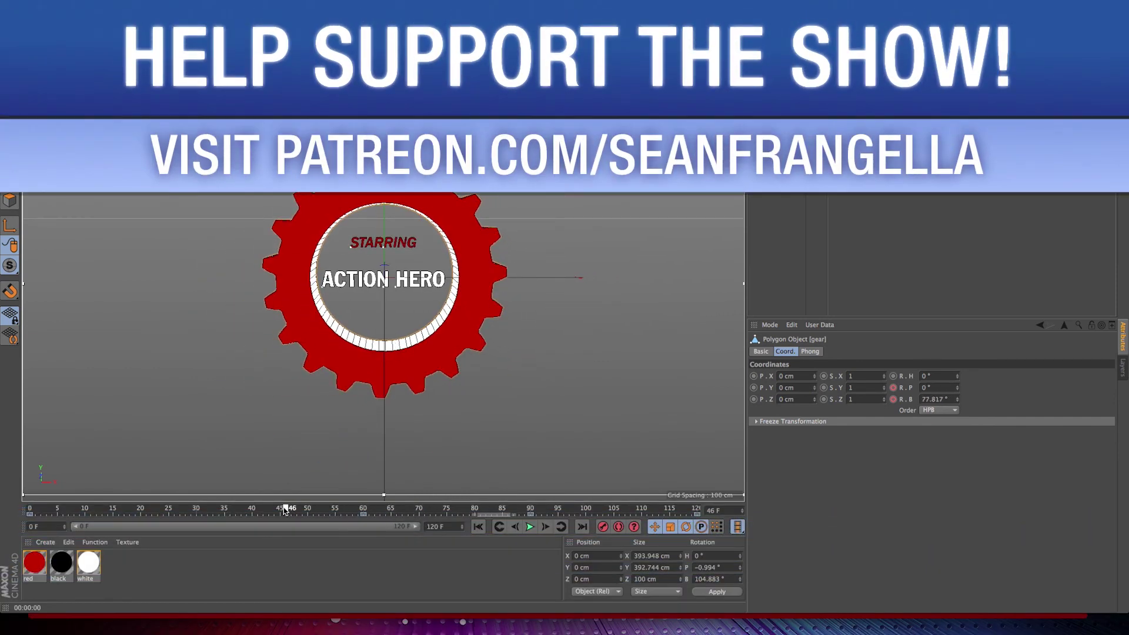
left_click_drag(284, 510, 322, 512)
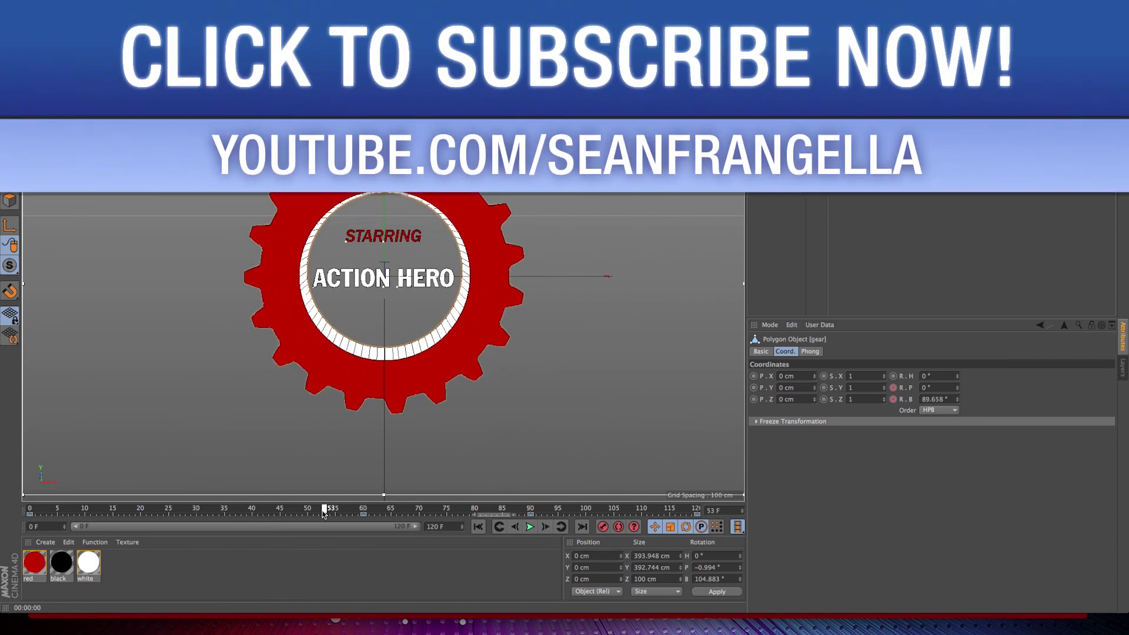
mouse_move(322, 513)
left_mouse_down()
mouse_move(446, 518)
mouse_move(323, 514)
left_mouse_up()
key("ctrl+r")
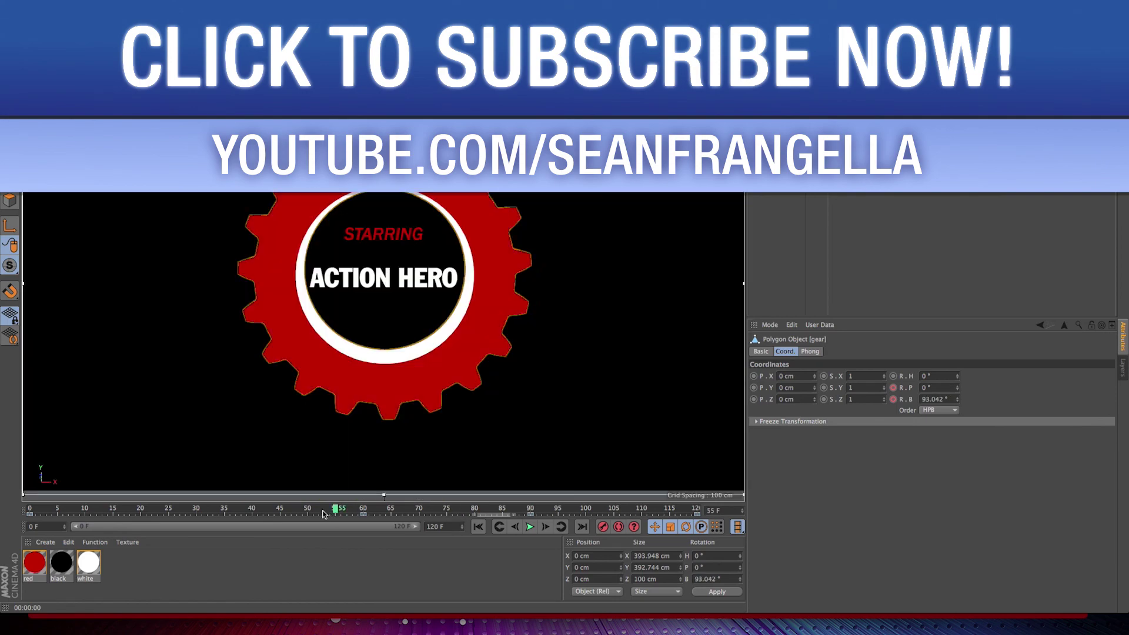